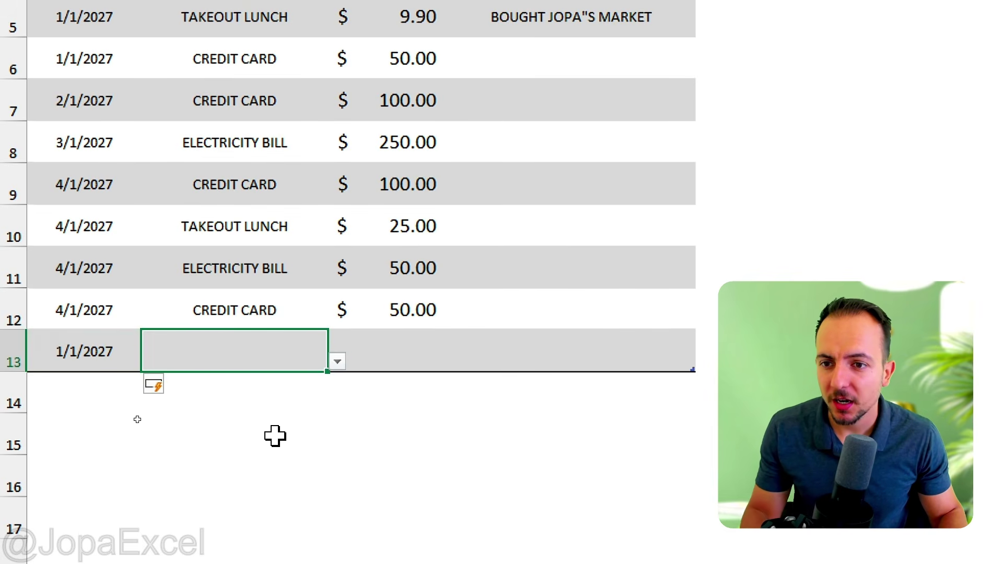
In row 13 of the expenses table, choose TAKEOUT LUNCH as the category and enter 9.9 as the amount
click(336, 361)
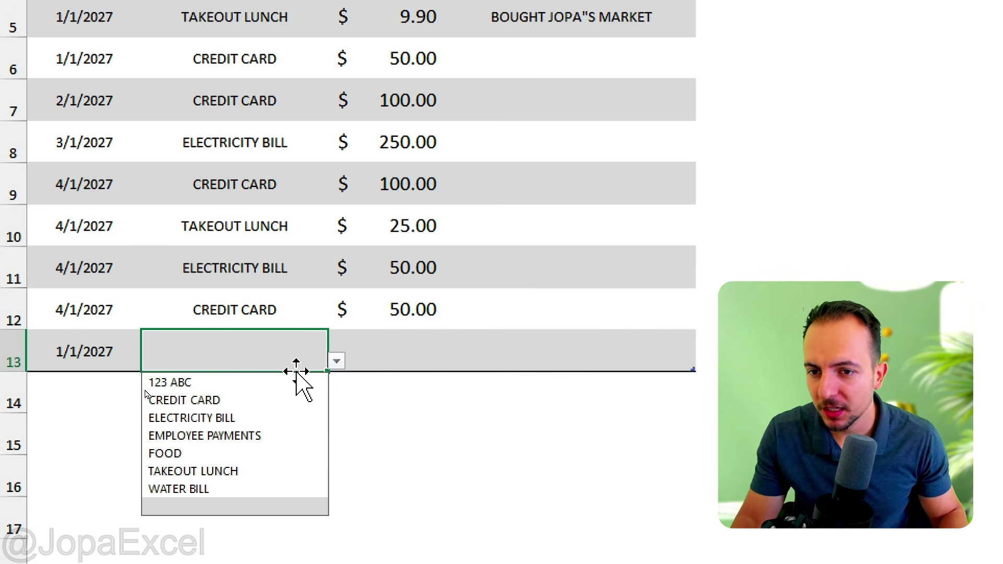
click(236, 471)
click(389, 351)
text(9.9)
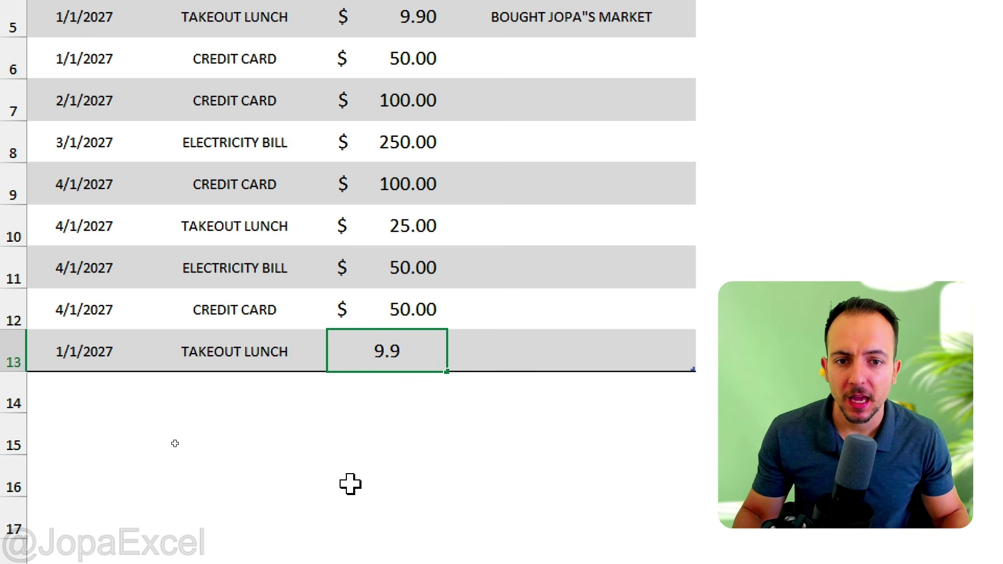
key(Return)
Enter "123 restaurant" as the note for the takeout lunch expense in row 13
click(471, 365)
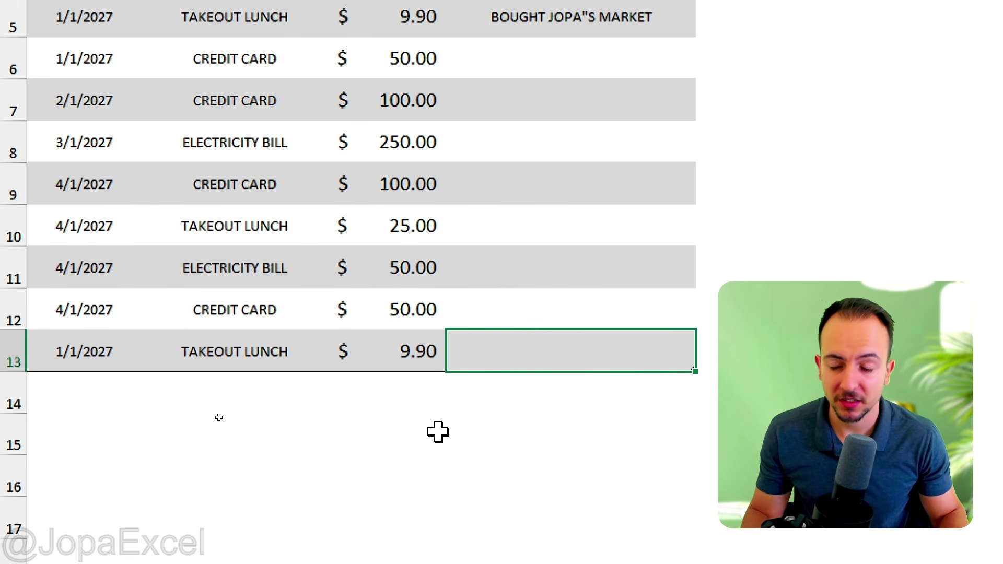
text(123 re)
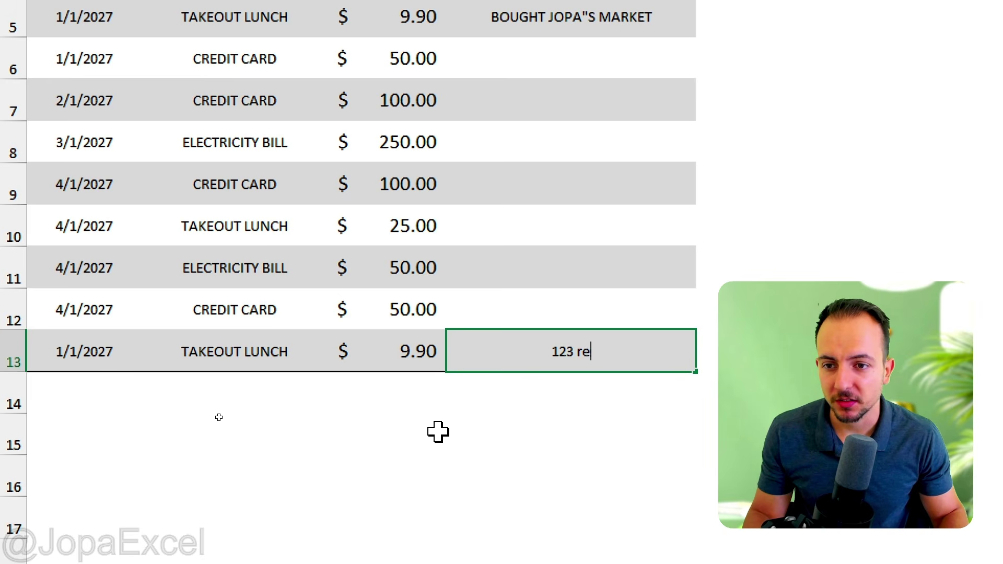
text(staurant)
key(Return)
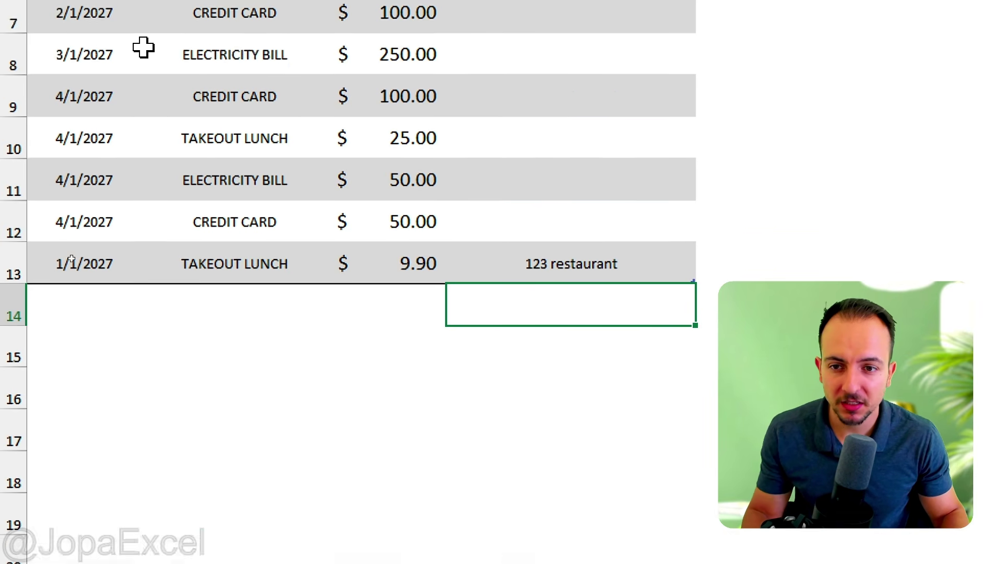
Switch to Sheet3 and collapse the Jan, Feb, Mar and Apr groups of the pivot table to view only monthly totals
scroll(143, 48, up, 2)
click(112, 107)
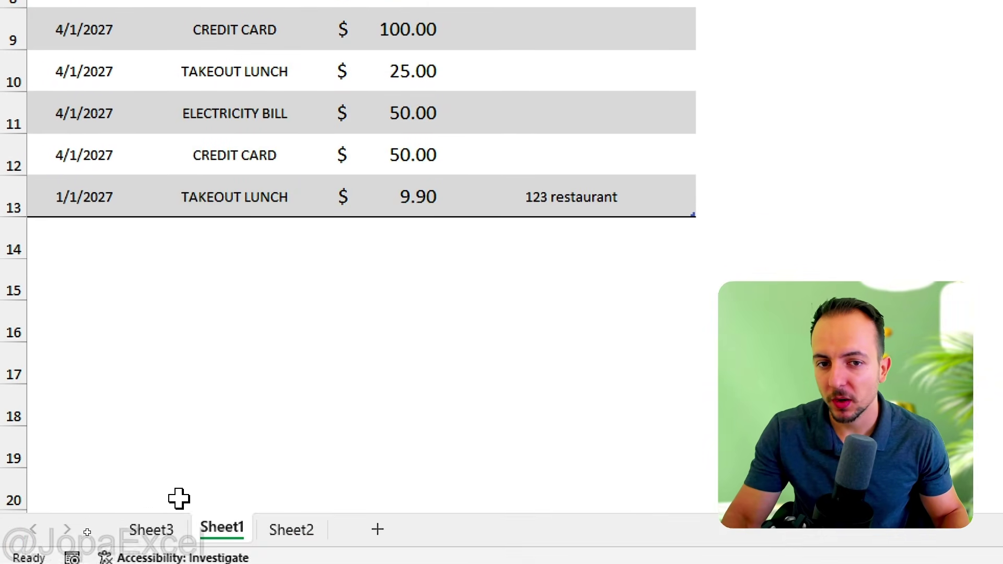
click(150, 528)
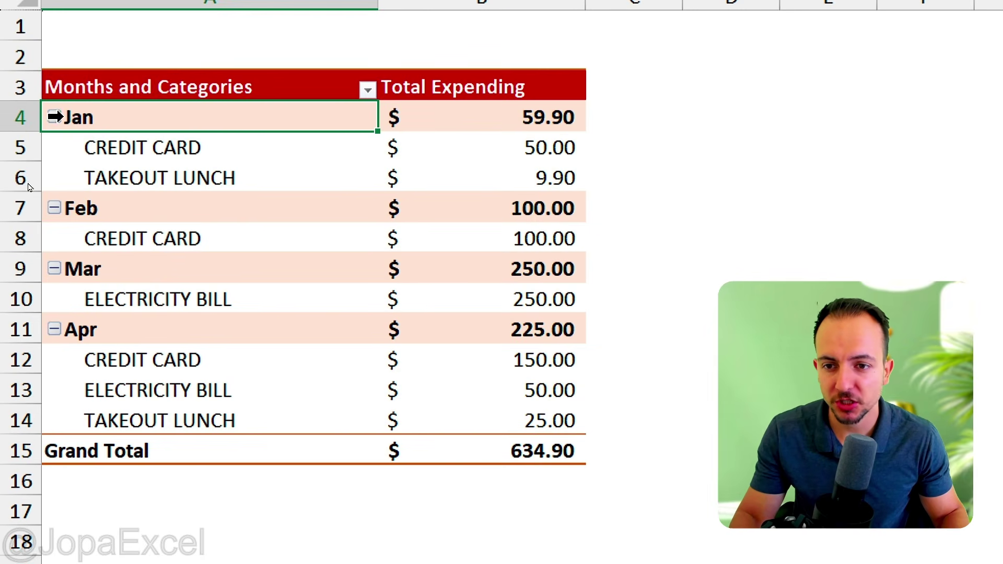
click(54, 117)
click(55, 117)
click(54, 208)
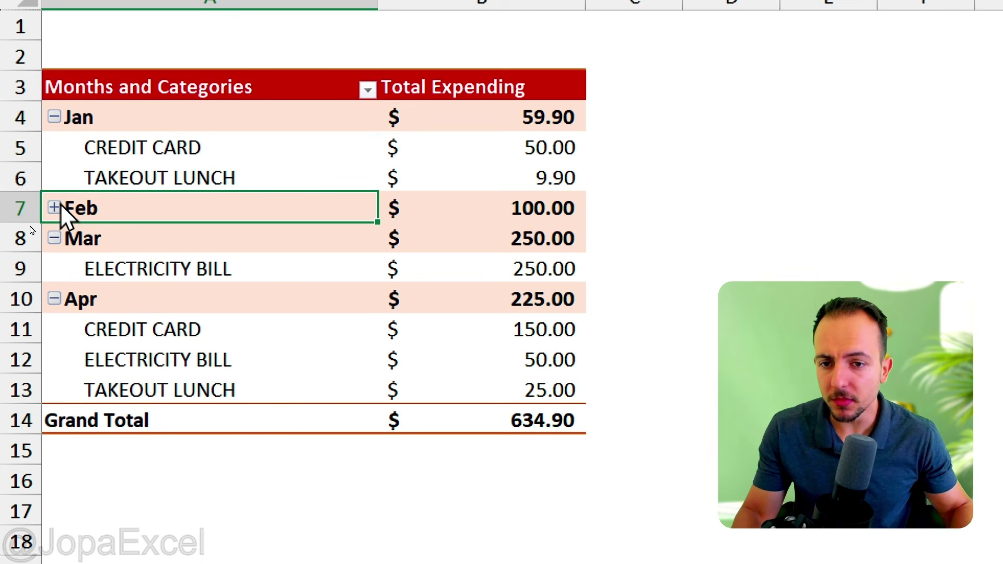
click(55, 208)
click(54, 268)
click(55, 208)
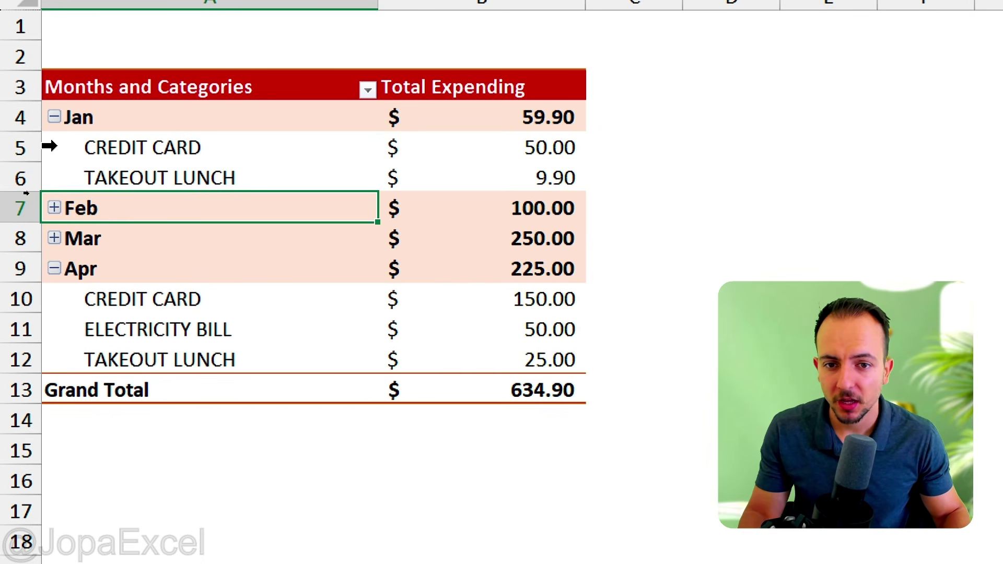
click(54, 117)
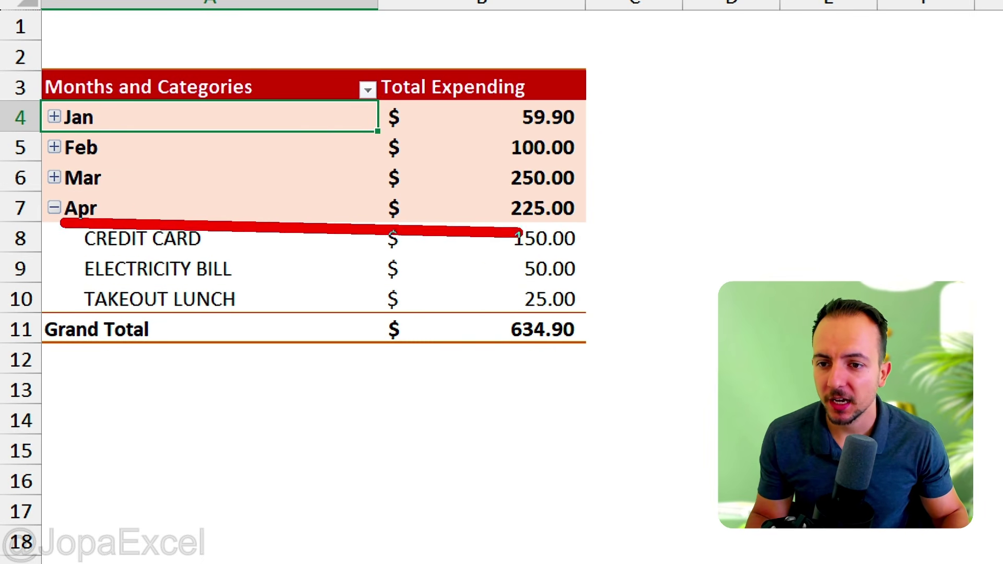
click(54, 208)
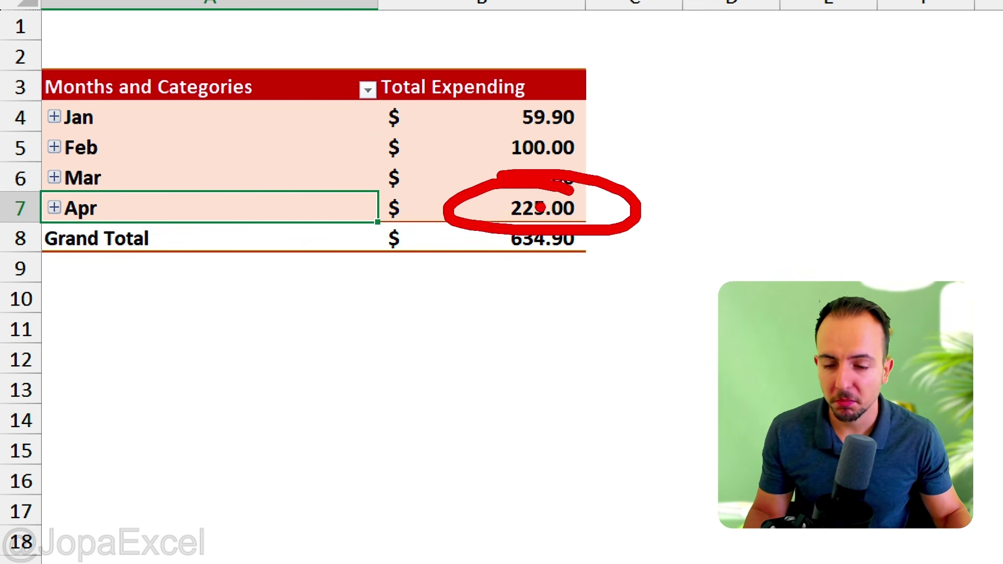
Expand the Apr, Mar, Feb and Jan groups of the pivot table to view their expense categories
click(54, 208)
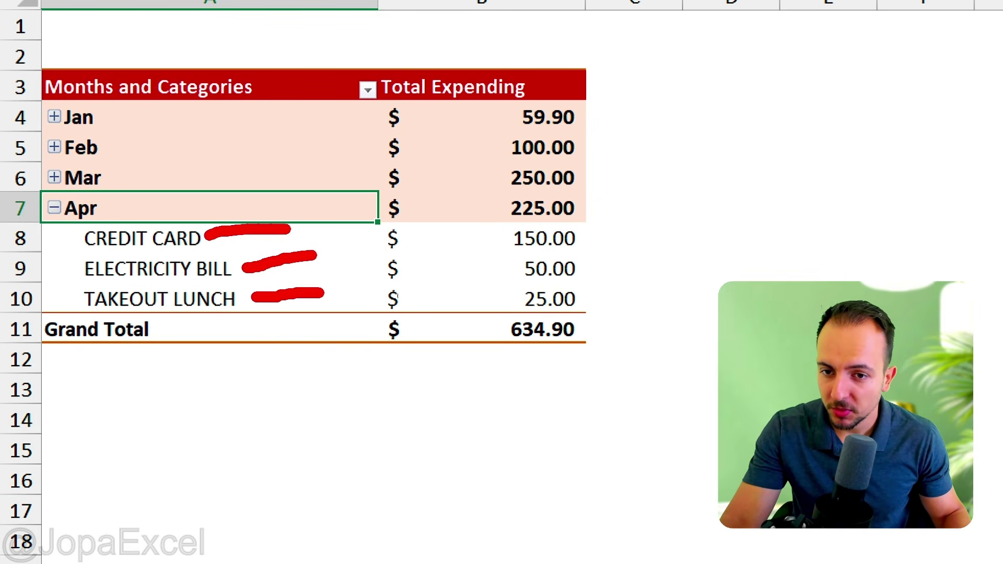
click(55, 178)
click(54, 147)
click(55, 117)
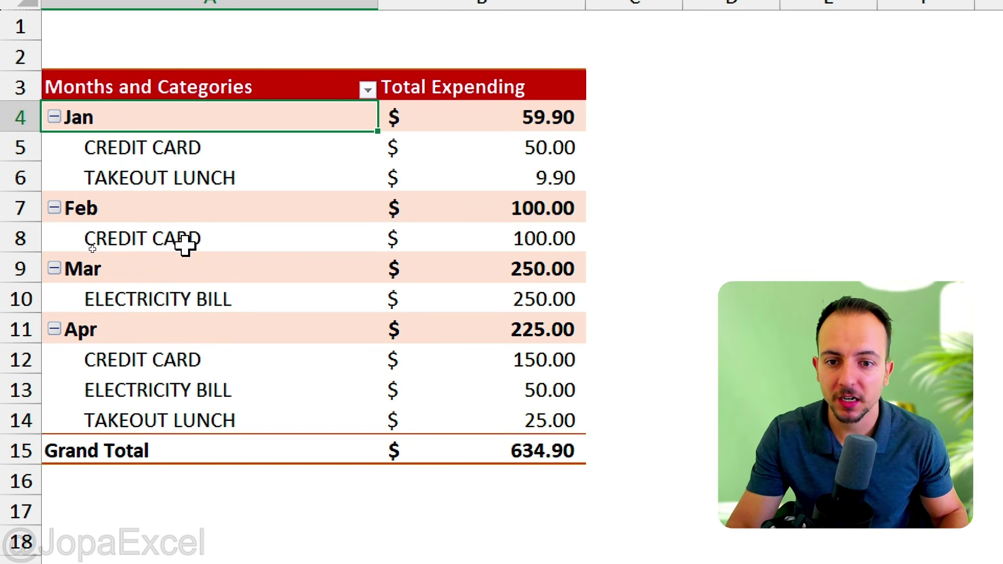
click(232, 491)
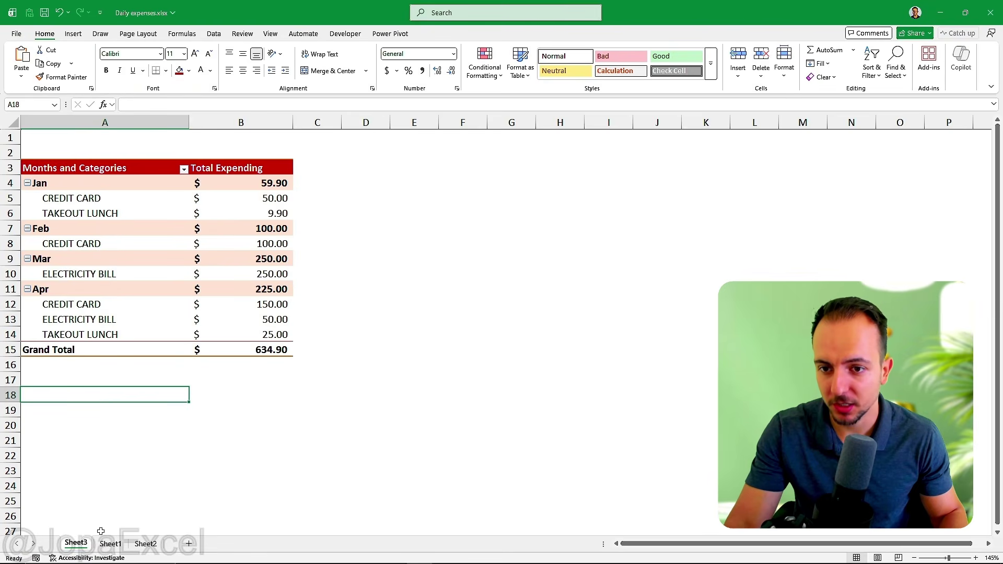
Enter the title "Daily Expenses" in cell A1 of the blank worksheet
click(110, 544)
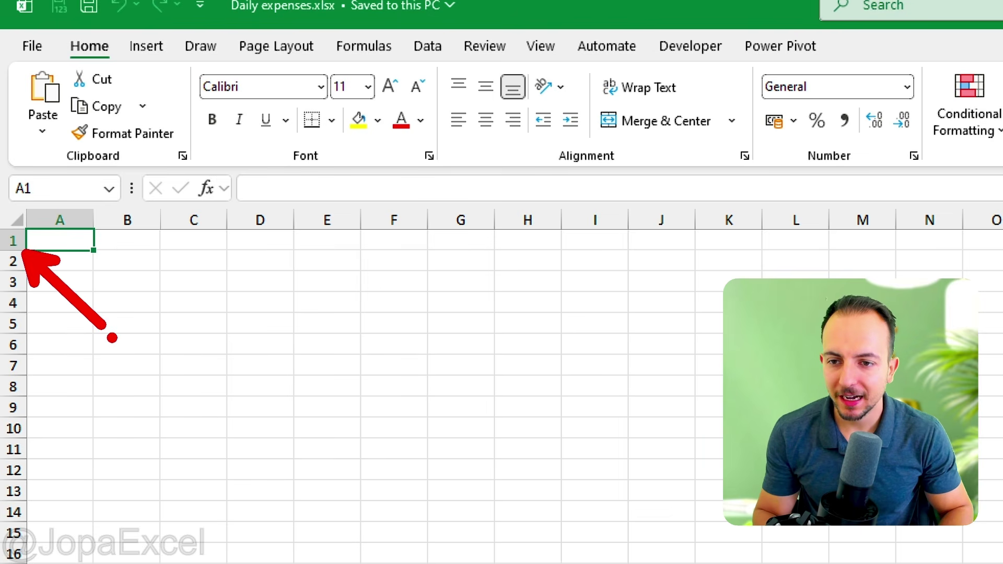
text(Daily Expenses)
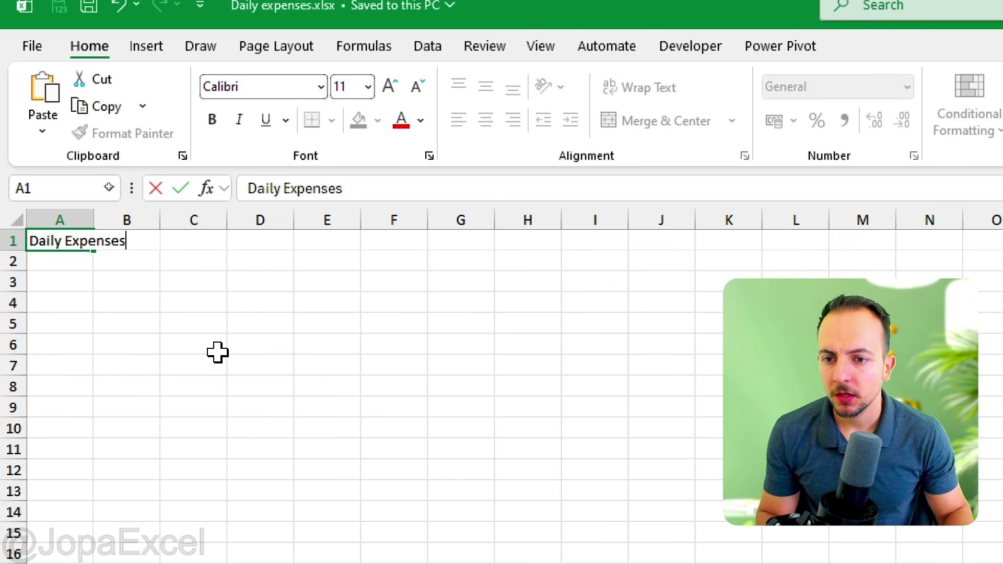
key(Return)
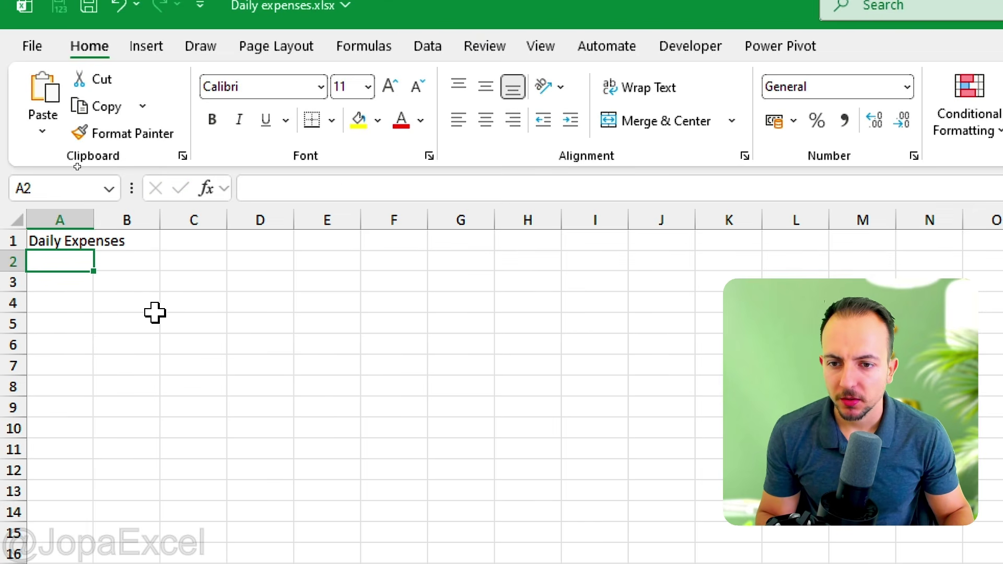
click(76, 235)
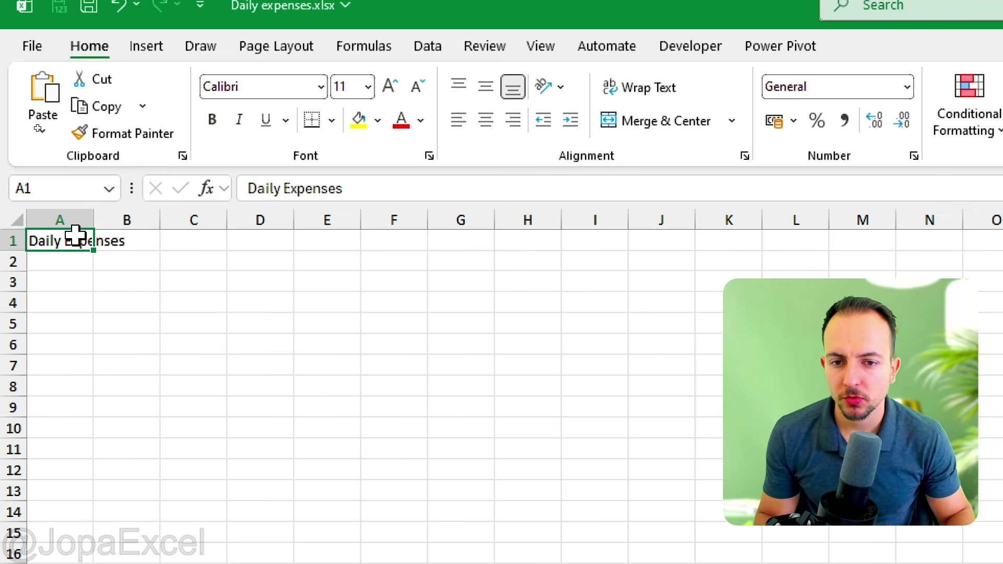
click(172, 319)
drag(54, 291, 267, 418)
click(145, 345)
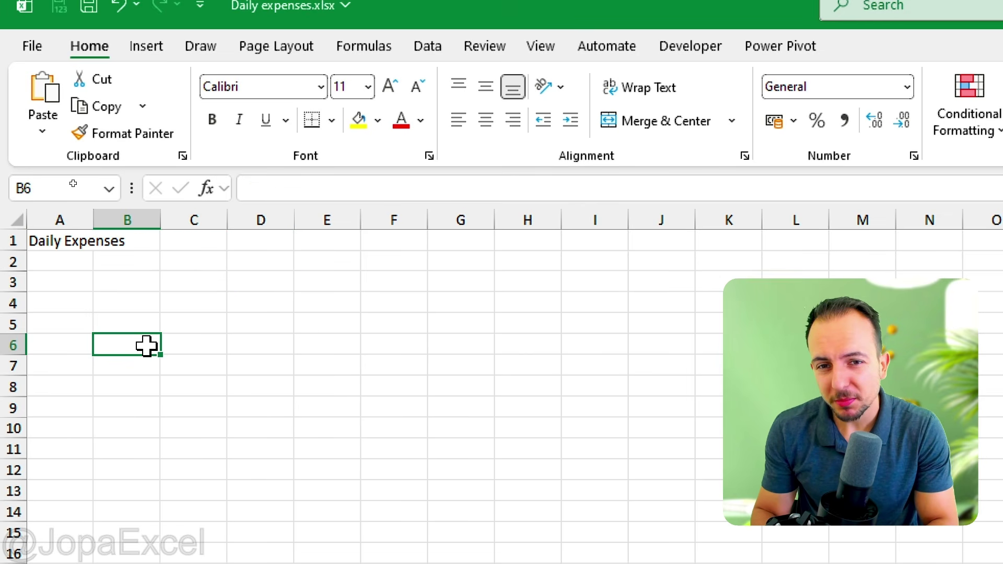
click(81, 282)
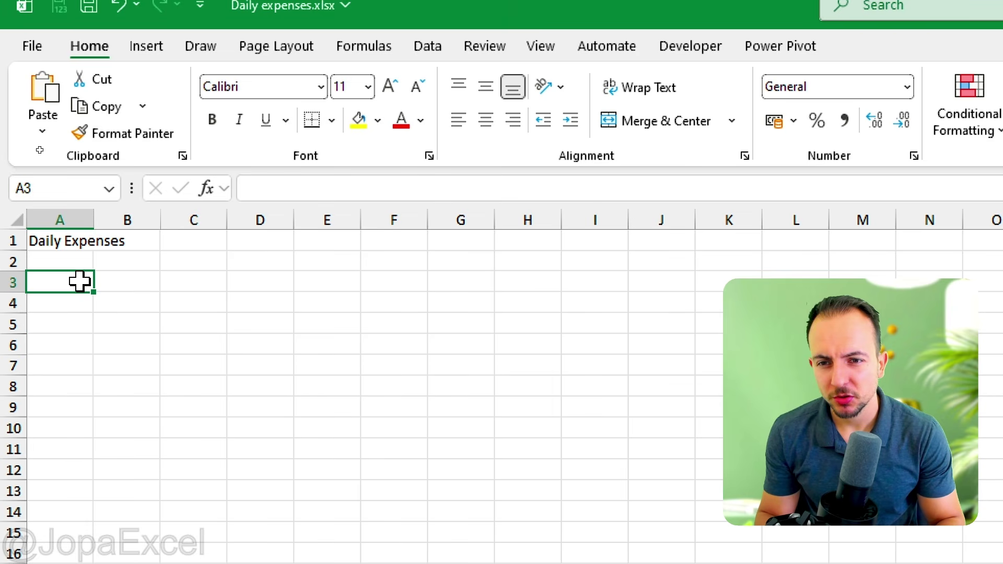
Increase the font size of the title in A1 to 22 and set its font color to the standard dark red
click(80, 240)
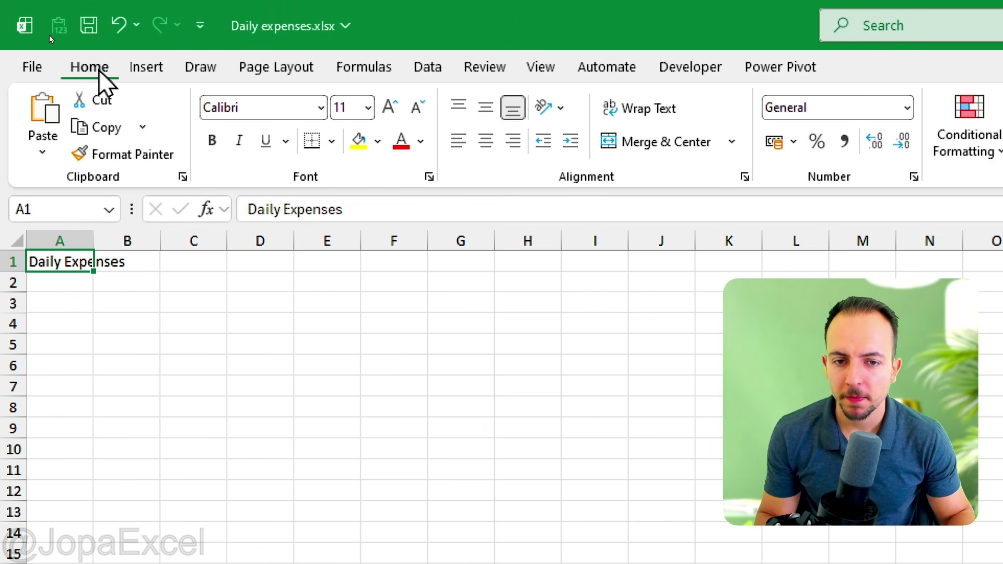
click(391, 109)
click(391, 110)
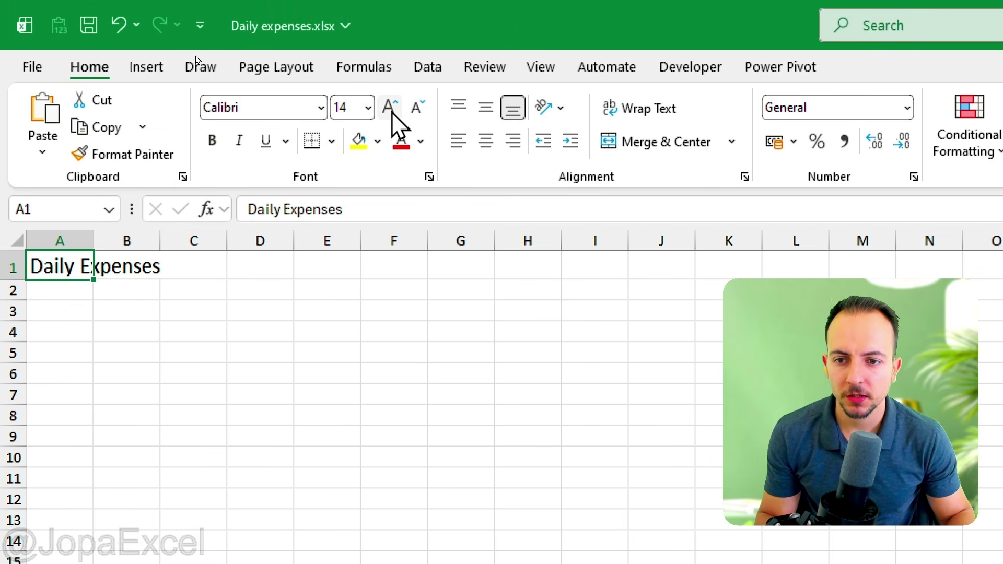
click(391, 110)
click(390, 109)
click(390, 110)
click(391, 110)
click(420, 141)
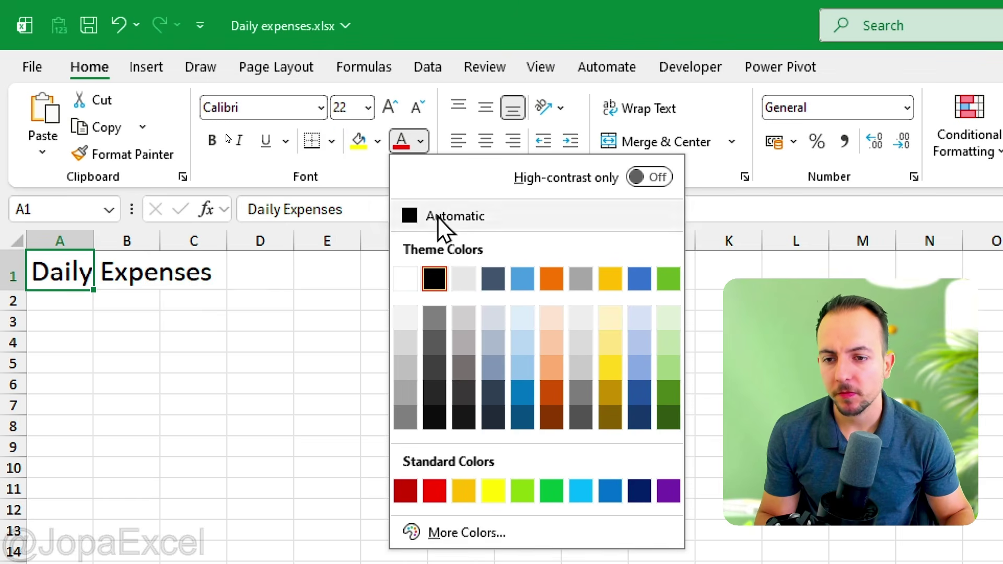
click(411, 494)
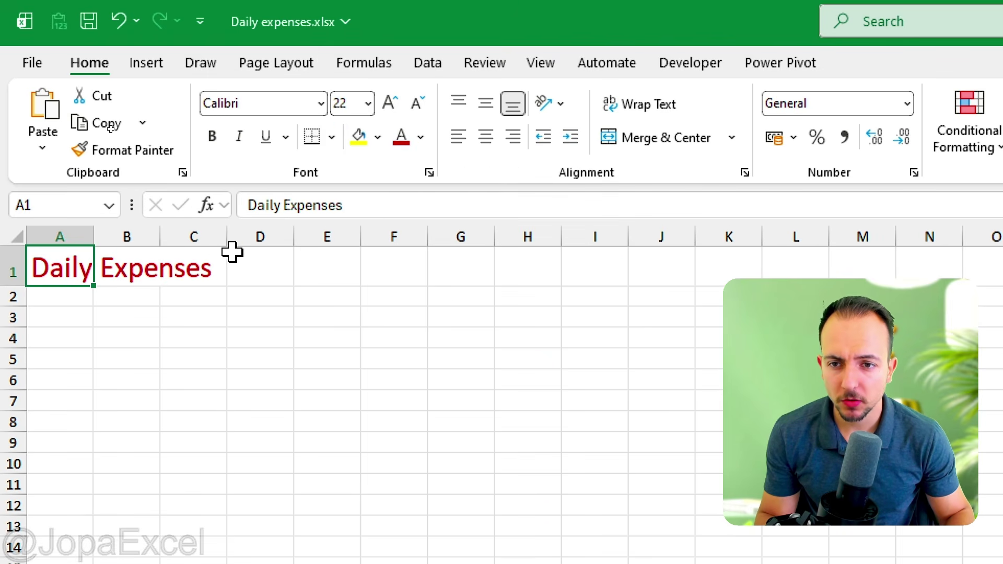
Fill the whole of row 2 with the second-lightest orange theme shade
click(50, 300)
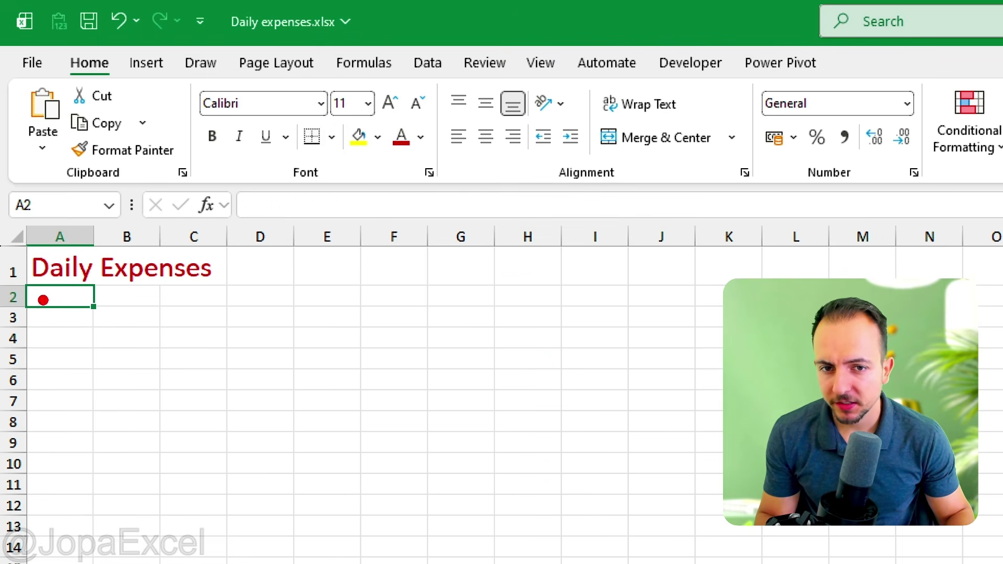
click(10, 296)
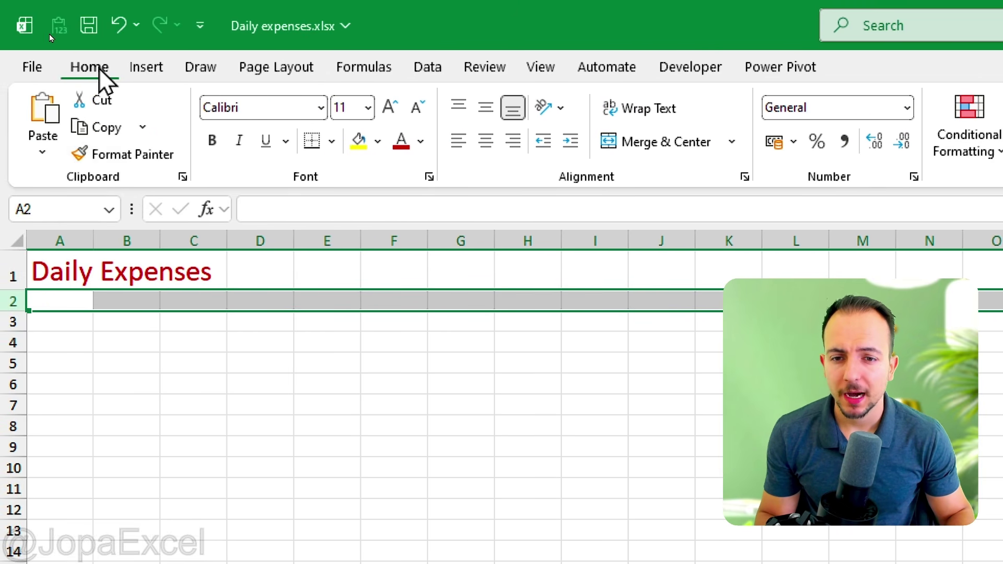
click(382, 144)
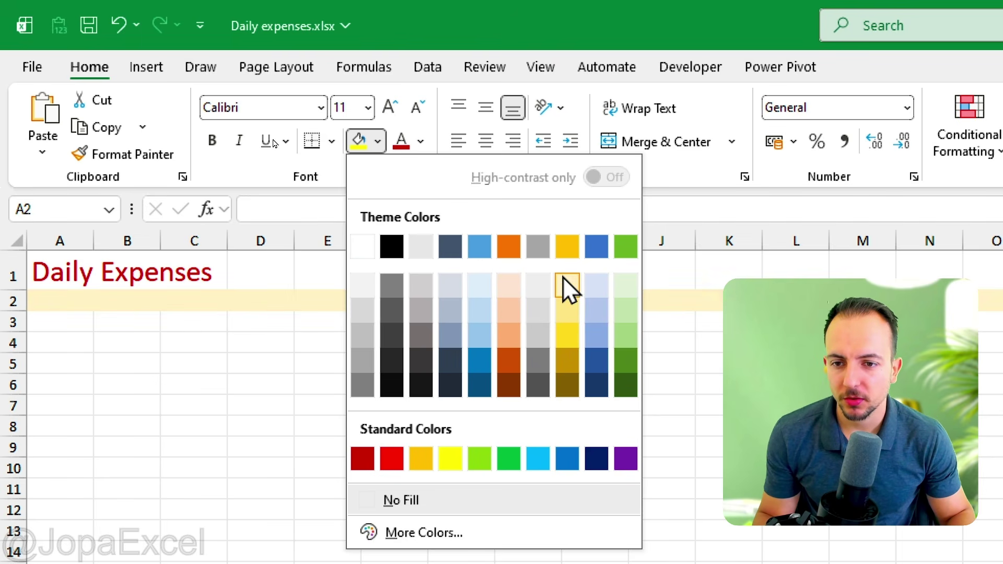
click(505, 310)
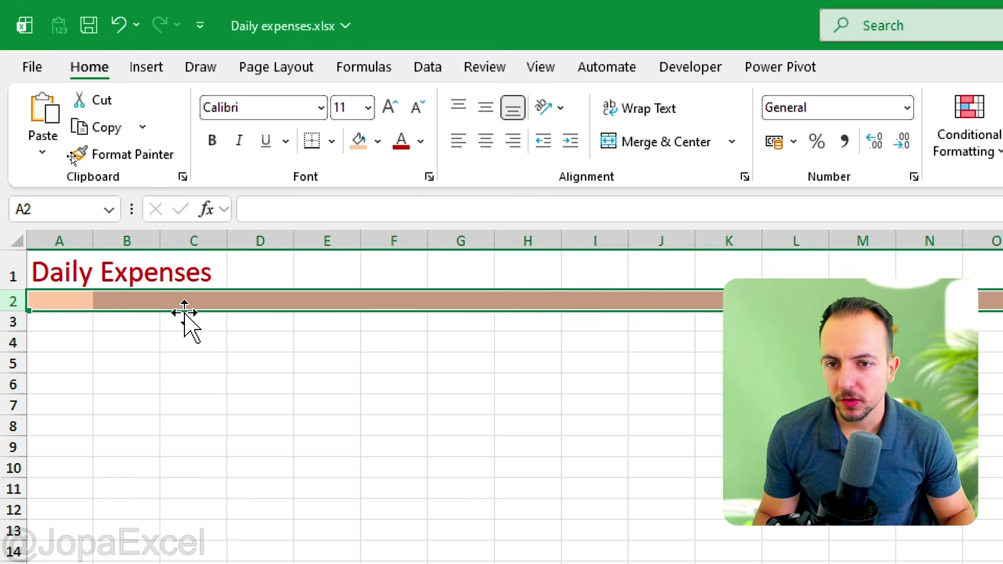
click(79, 338)
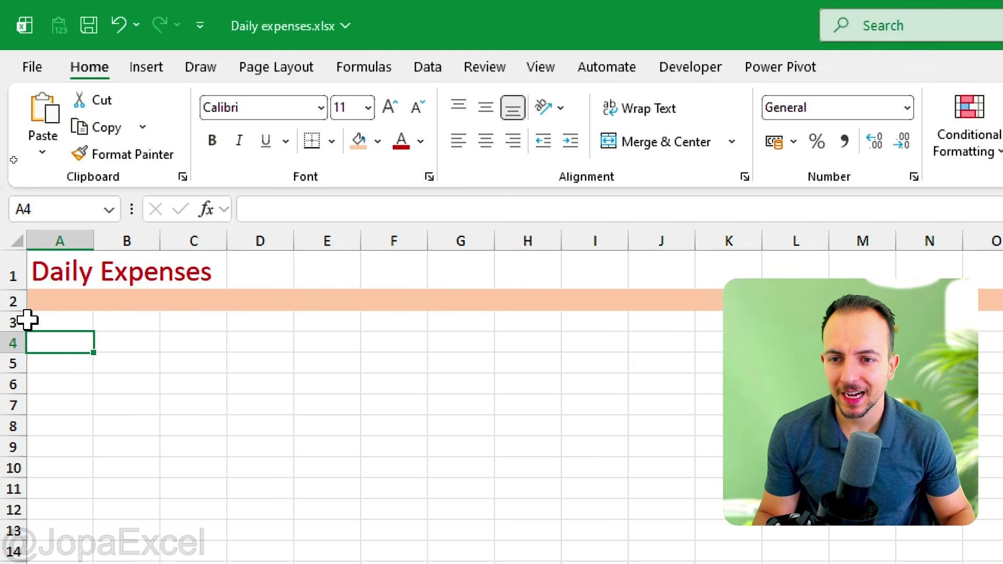
Shrink row 2 to a thin colored strip and make the title row 1 taller
drag(17, 311, 48, 299)
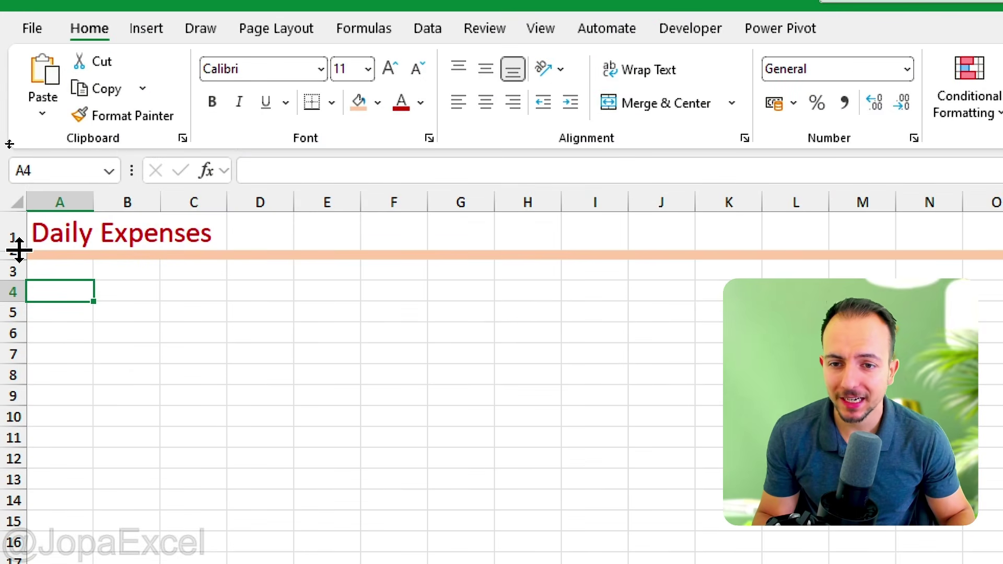
drag(19, 250, 33, 274)
click(47, 251)
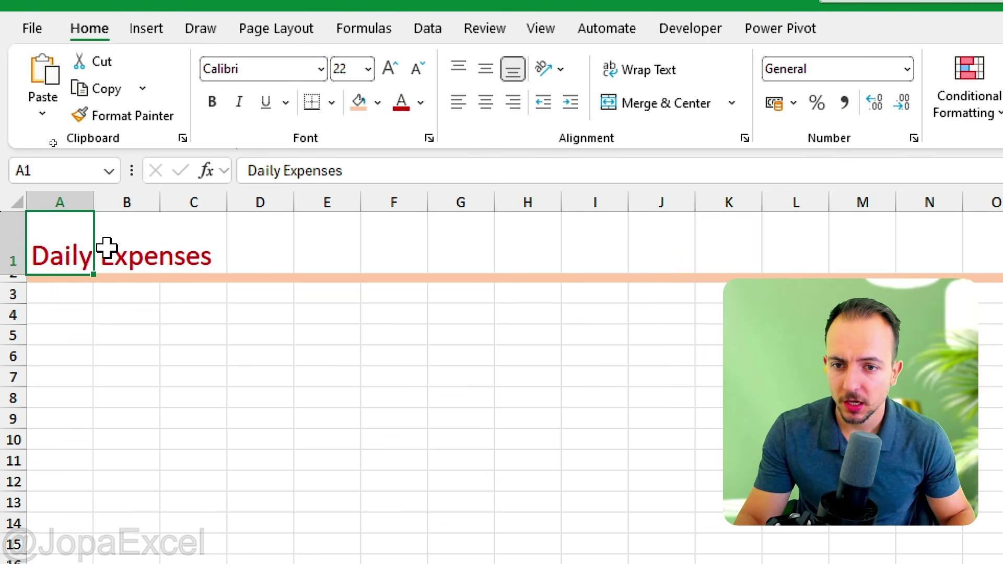
click(107, 248)
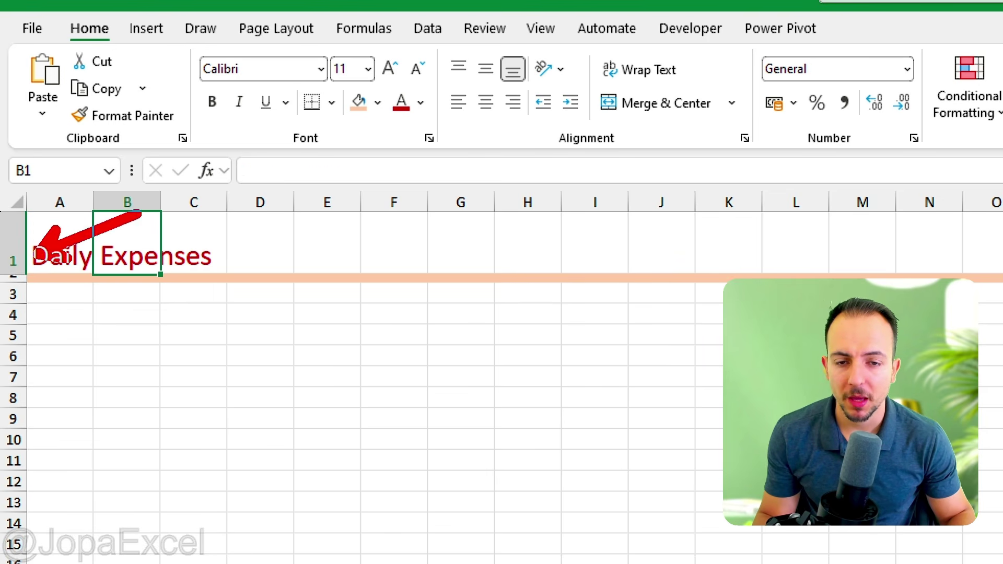
Select the whole title row 1 and pick pale lavender from the standard palette of additional fill colors
click(30, 239)
click(13, 246)
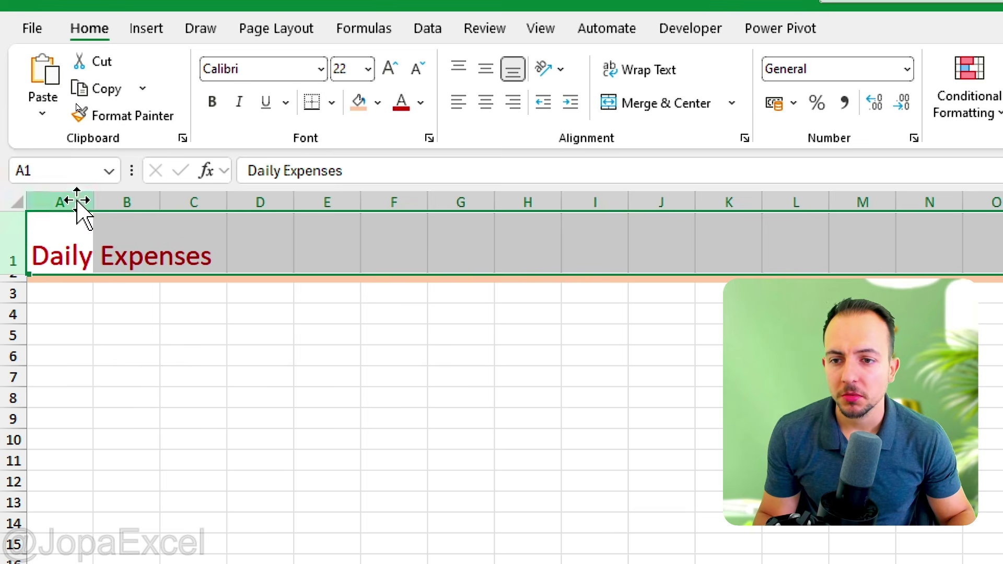
click(378, 102)
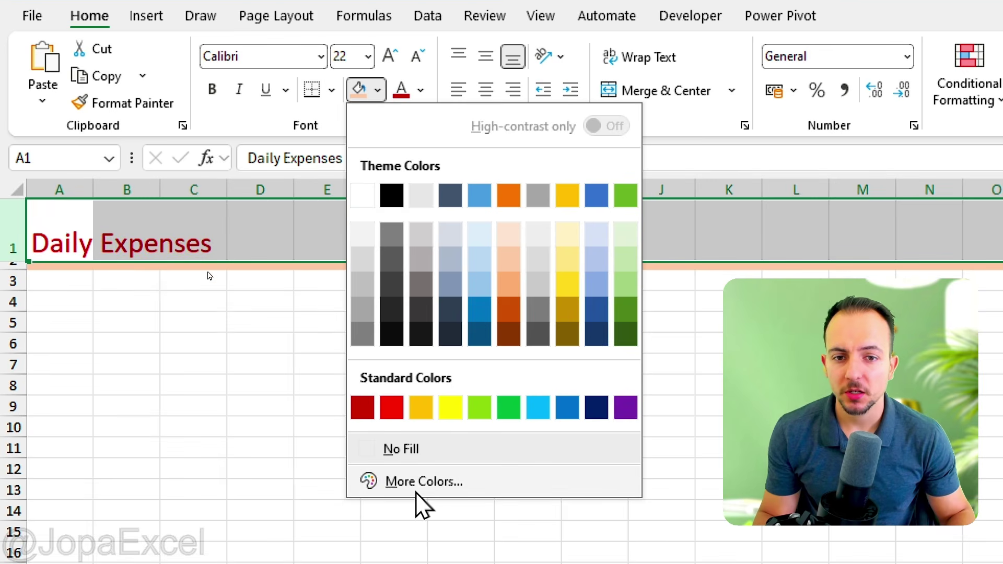
click(421, 495)
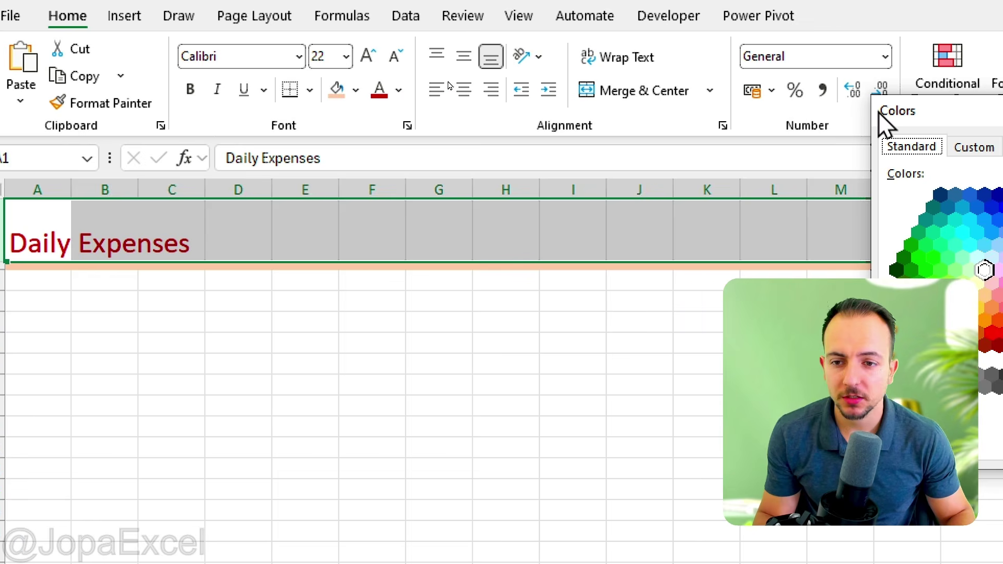
drag(901, 121, 313, 117)
click(423, 257)
click(415, 255)
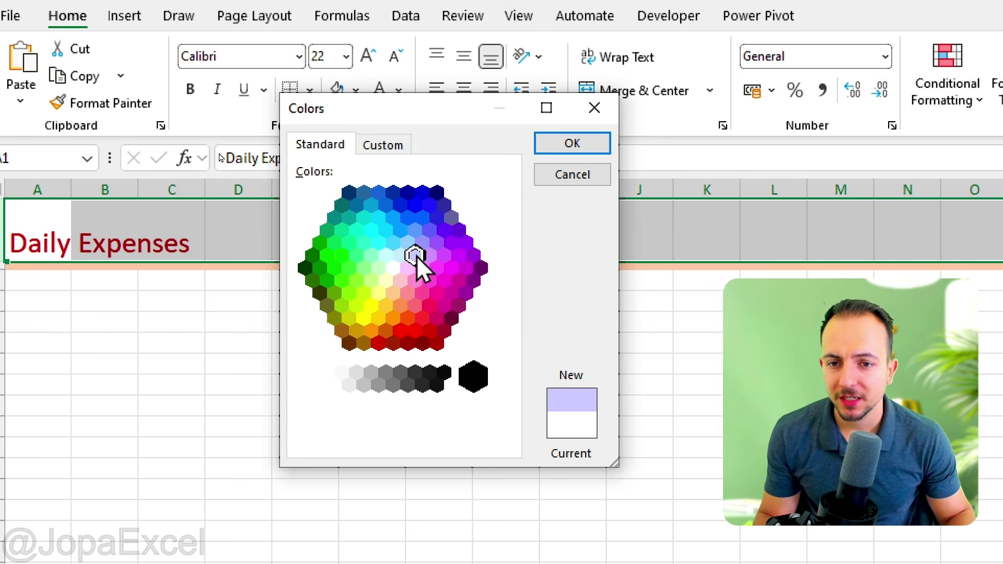
click(424, 251)
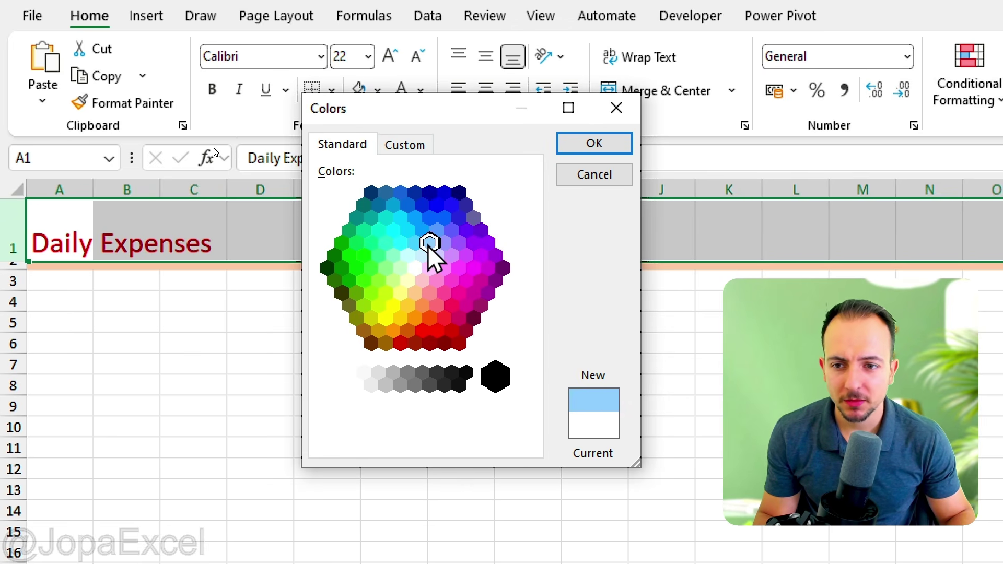
click(437, 256)
Shift the custom fill color to a much lighter violet tint and apply it to row 1
click(405, 145)
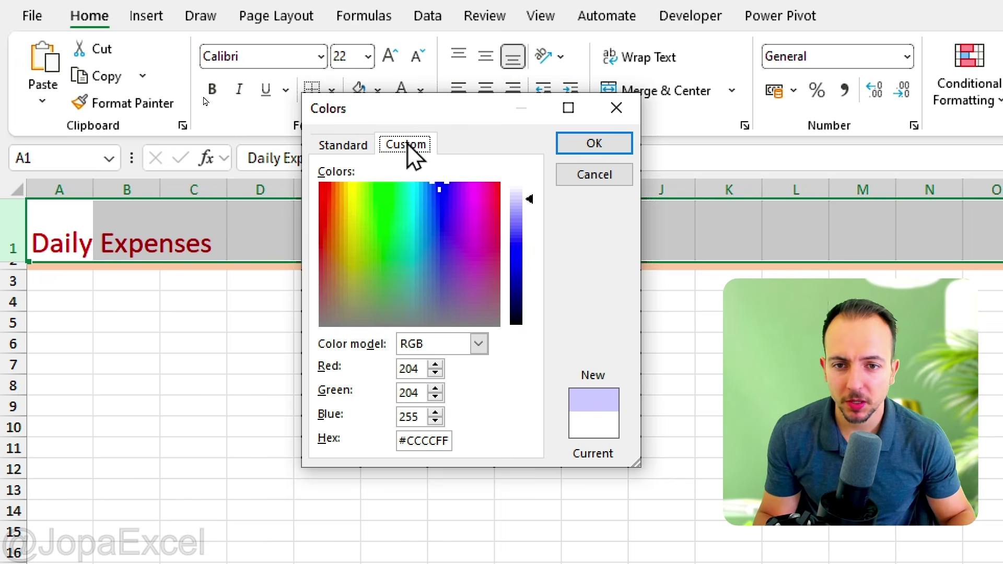
drag(459, 197, 447, 172)
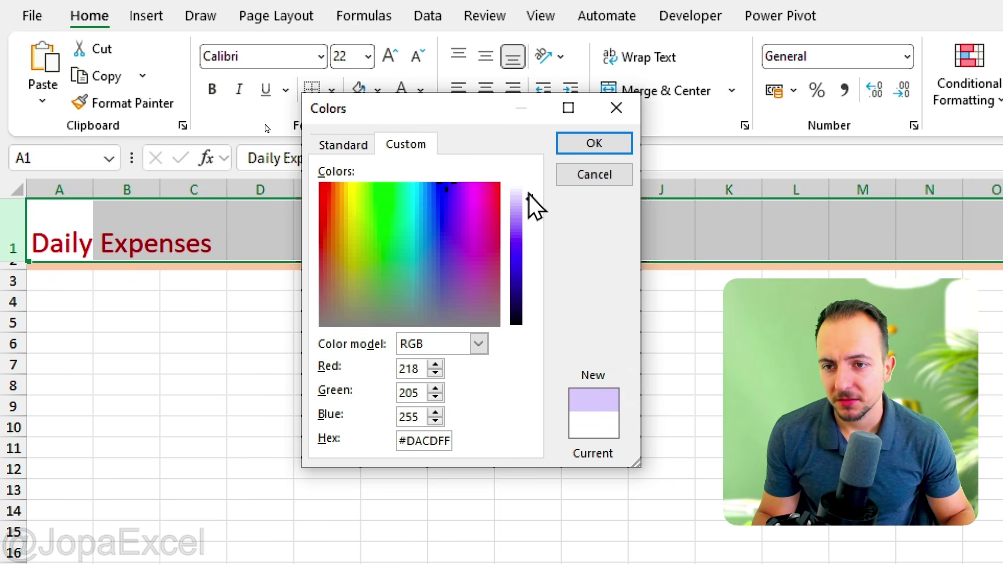
drag(531, 205, 553, 231)
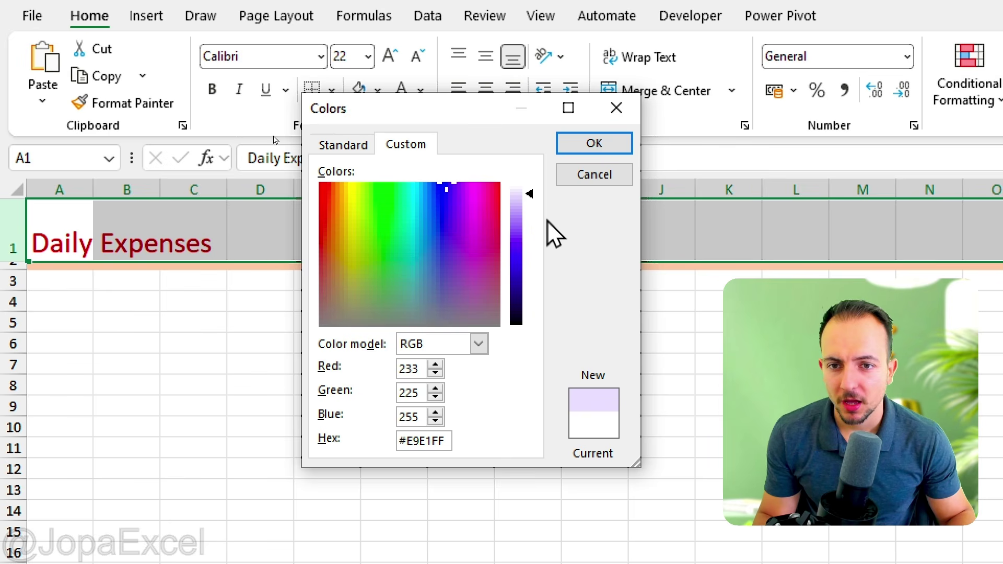
key(Return)
click(354, 369)
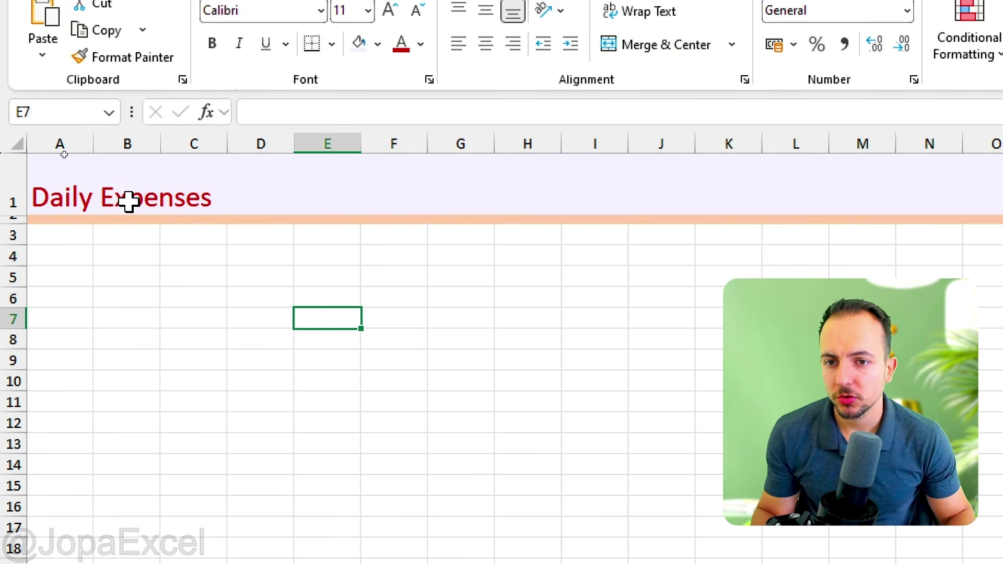
Enter the column headers "DATE" in A5 and "CATEGORY" in B5
click(119, 261)
click(121, 275)
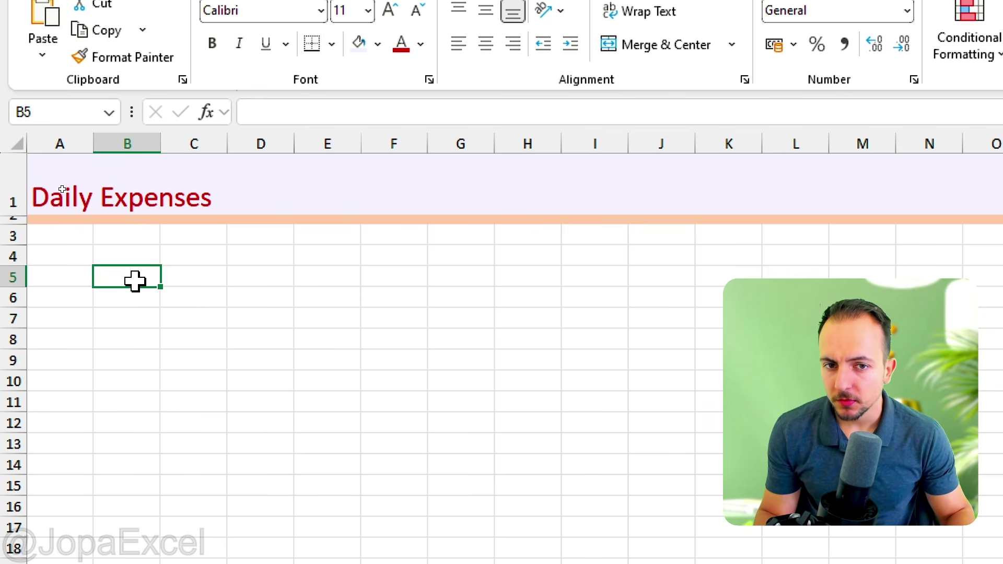
click(71, 282)
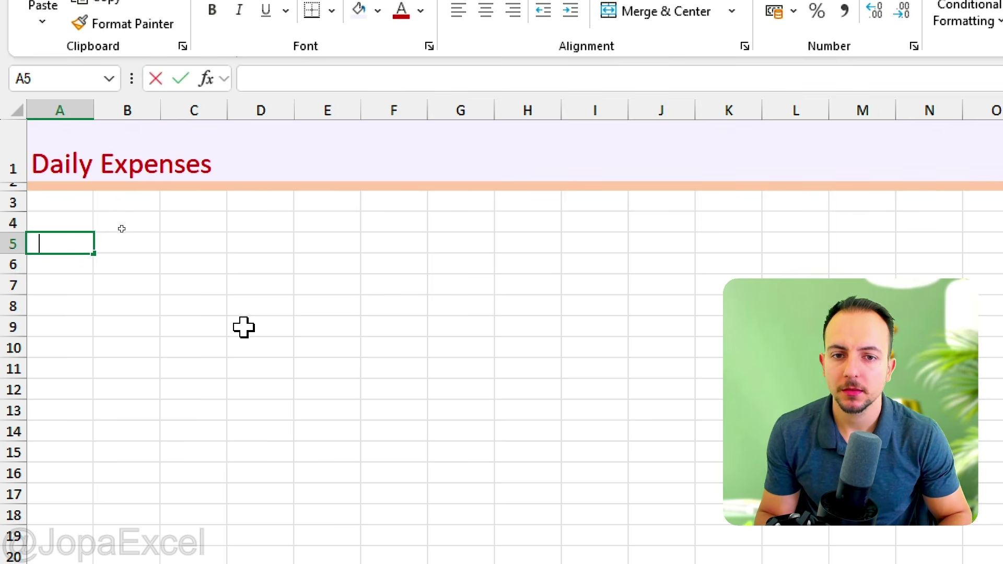
text(DATE)
key(Tab)
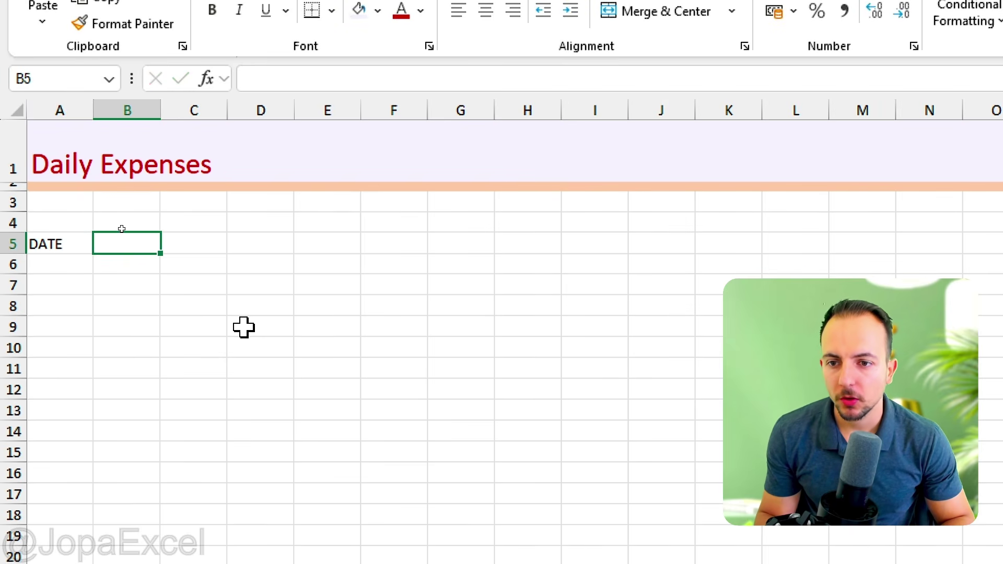
text(CATE)
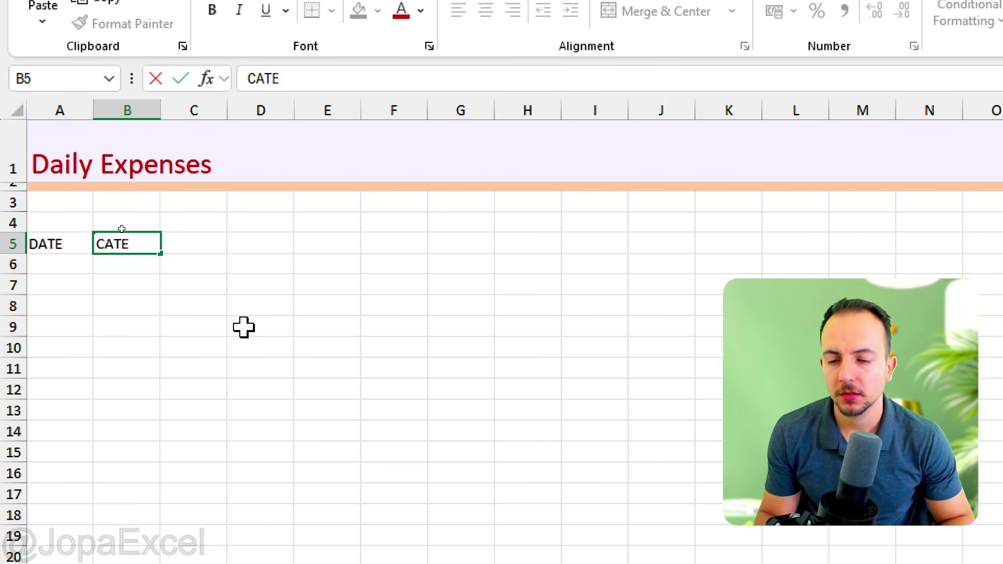
text(GORY)
key(Tab)
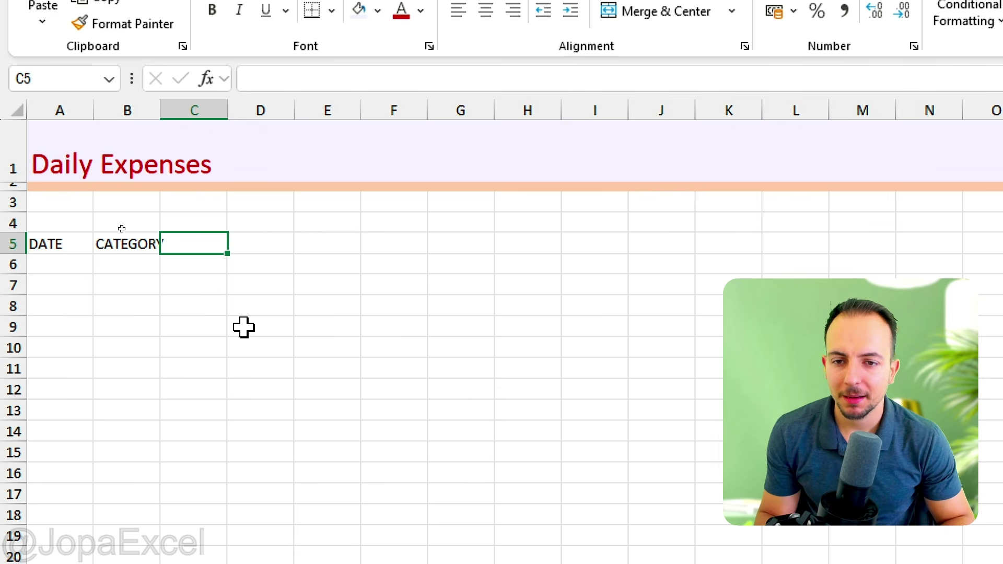
Enter the column headers "AMOUNT" in C5 and "EXTRA DESCRIPTION" in D5
text(AMOUNT)
key(Tab)
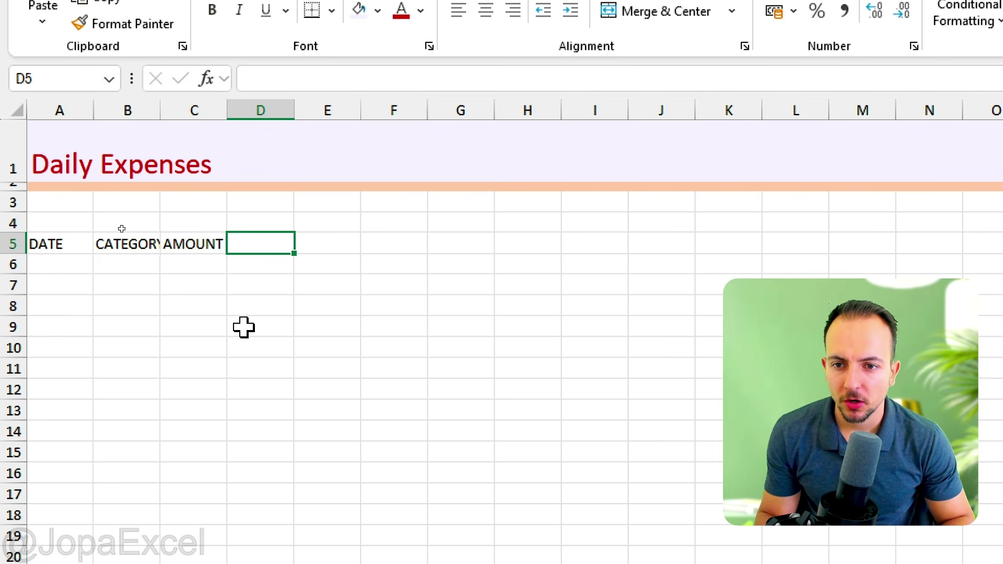
text(E)
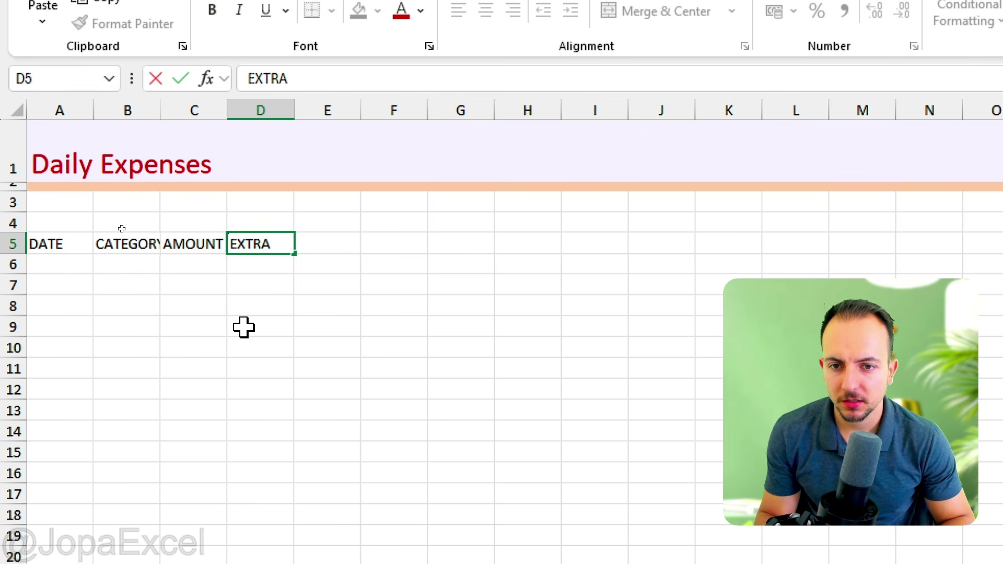
text(XTRA)
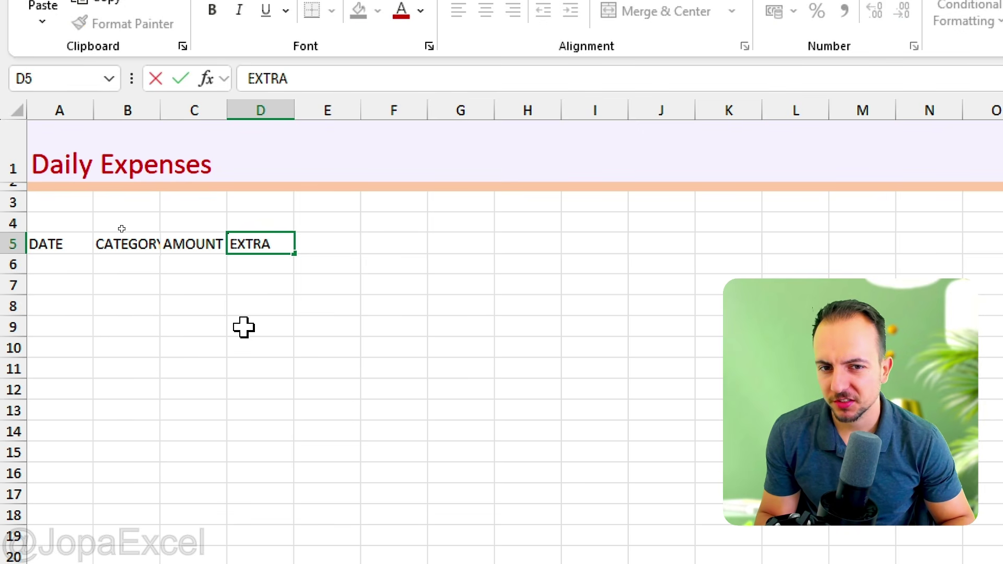
text( DESCRIPTION)
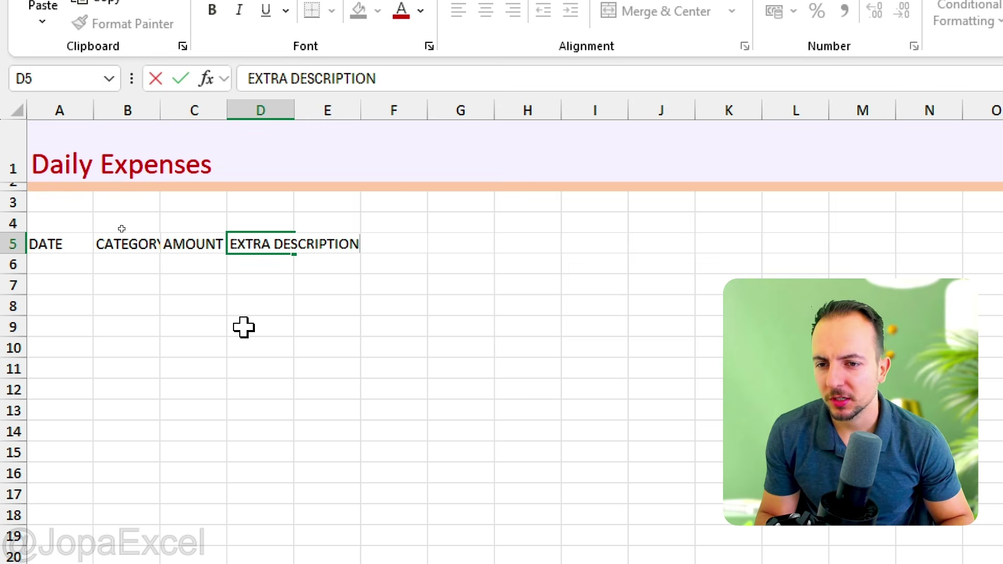
key(Return)
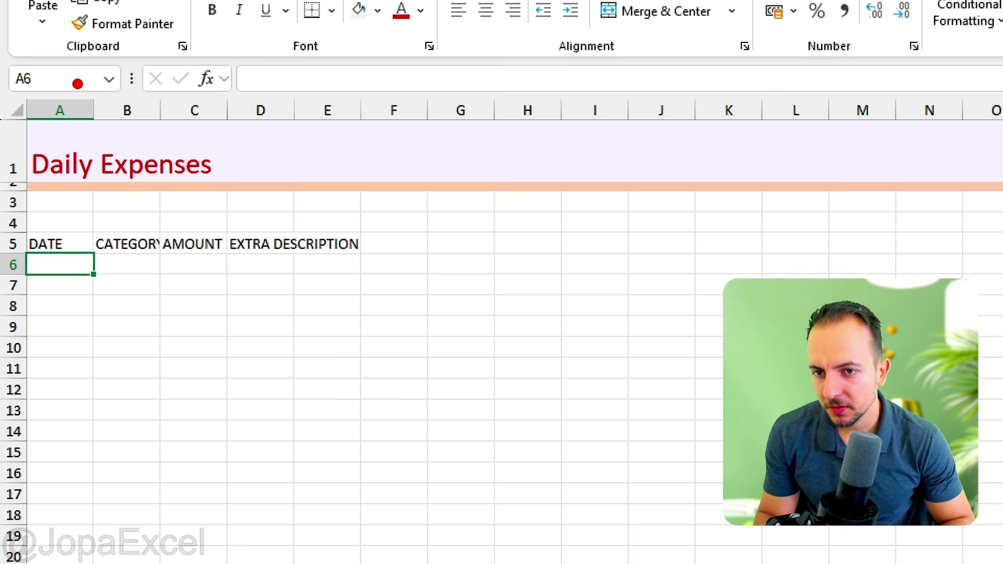
Widen columns A to D to give each header ample room, making the extra description column the widest
drag(94, 104, 144, 107)
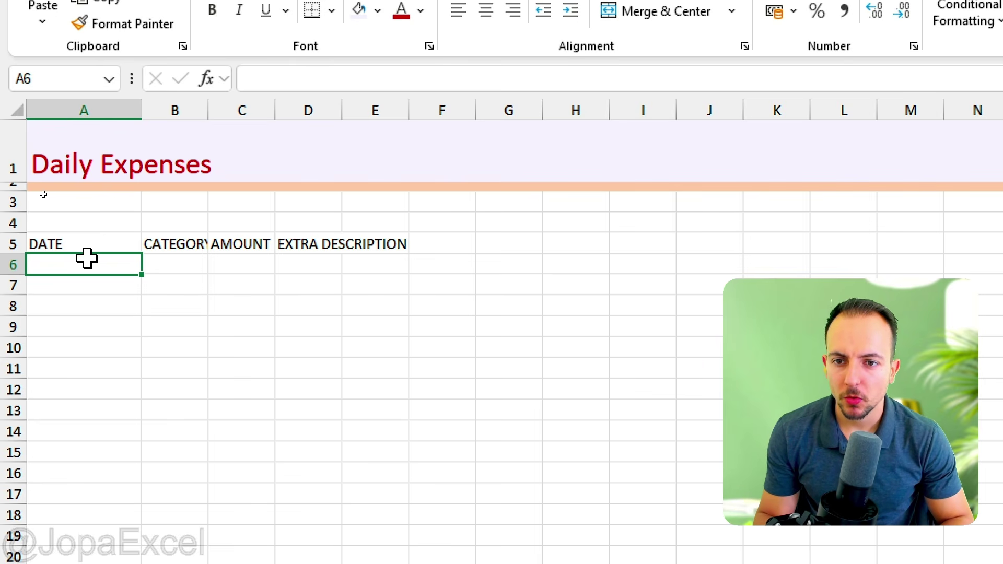
drag(208, 107, 321, 116)
click(392, 123)
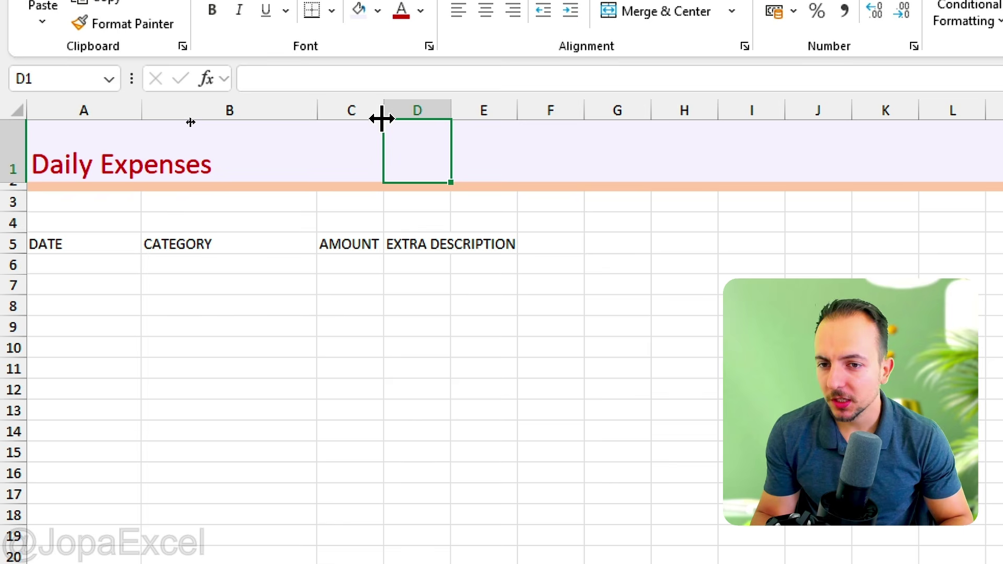
drag(383, 112, 429, 109)
drag(497, 110, 660, 108)
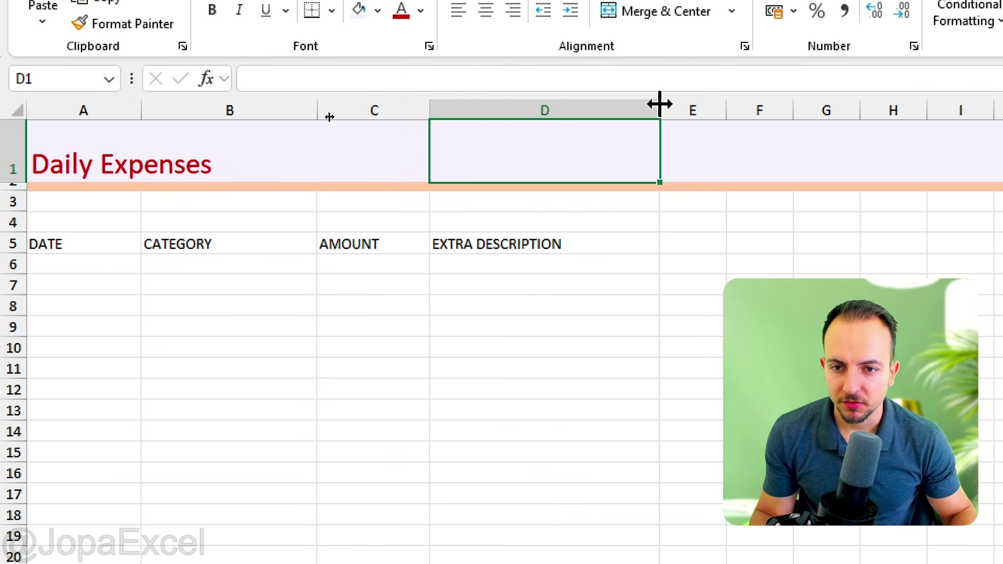
click(111, 268)
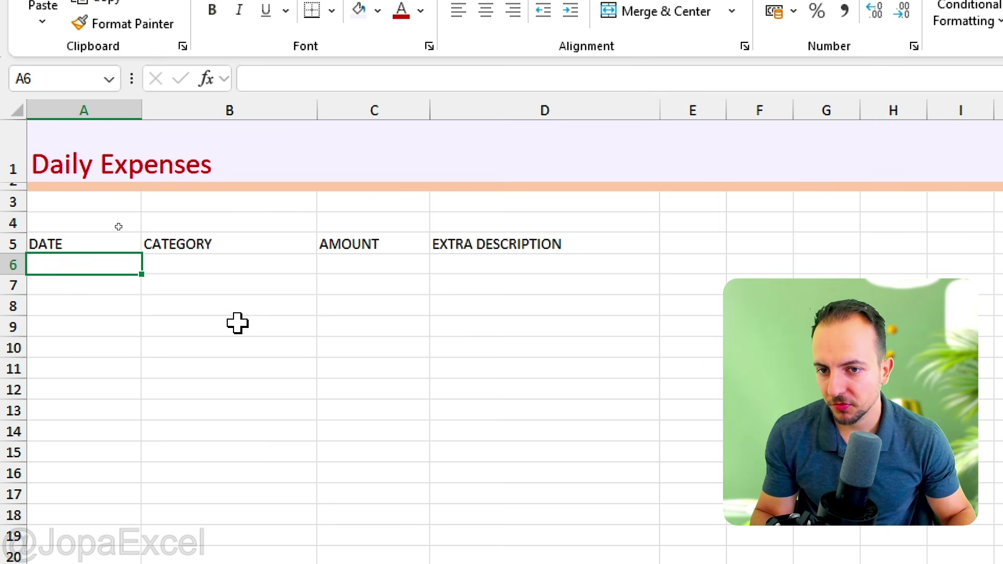
text(01/)
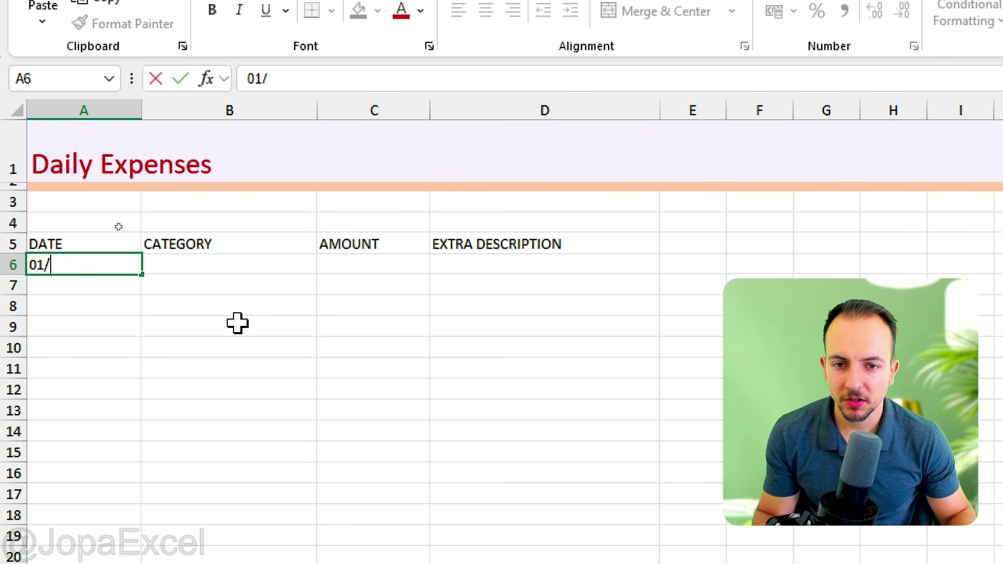
key(Escape)
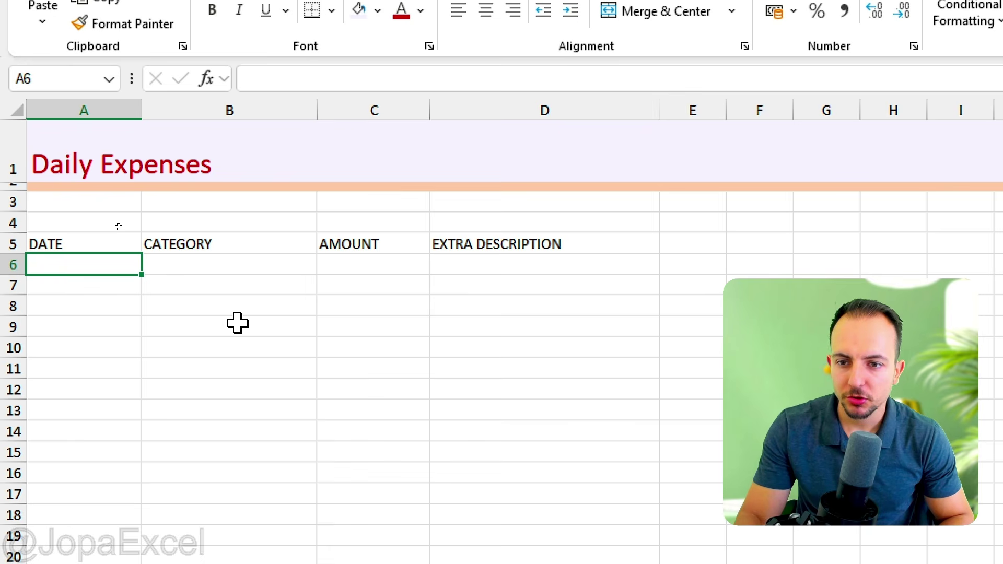
drag(74, 250, 72, 273)
click(75, 265)
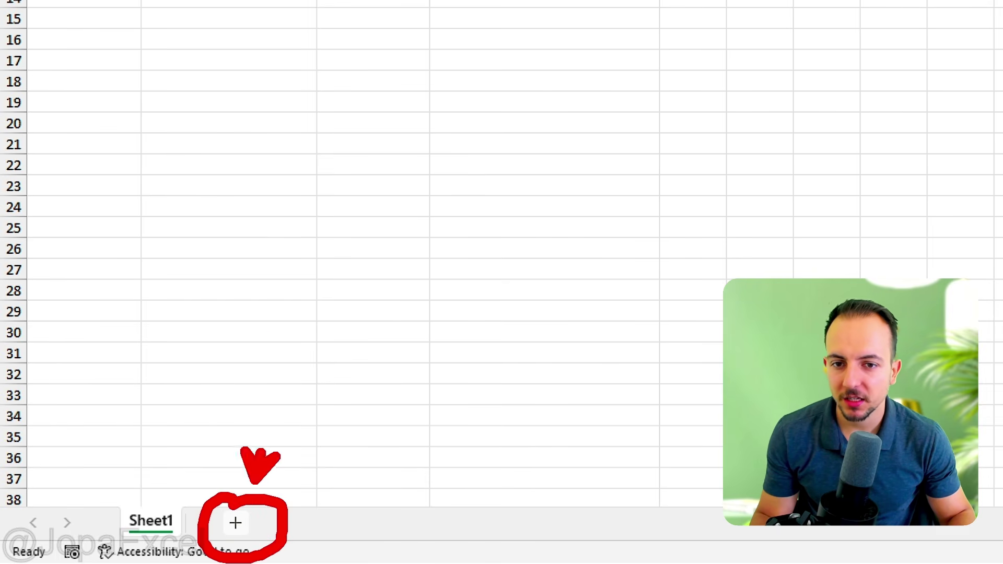
Add a new worksheet and enter the heading "EXPENSES CATEGORIES" in cell B2
click(236, 522)
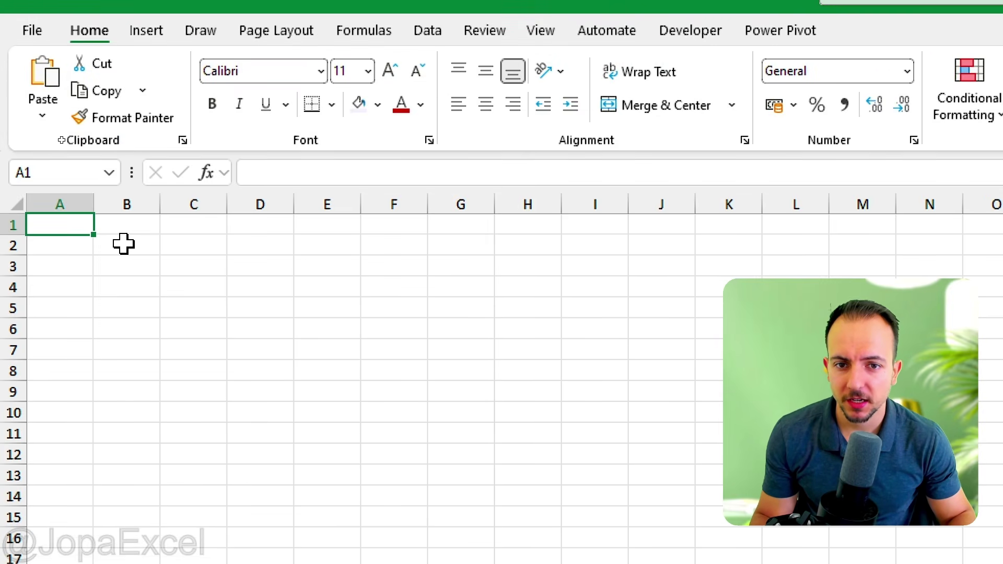
click(124, 243)
text(EX)
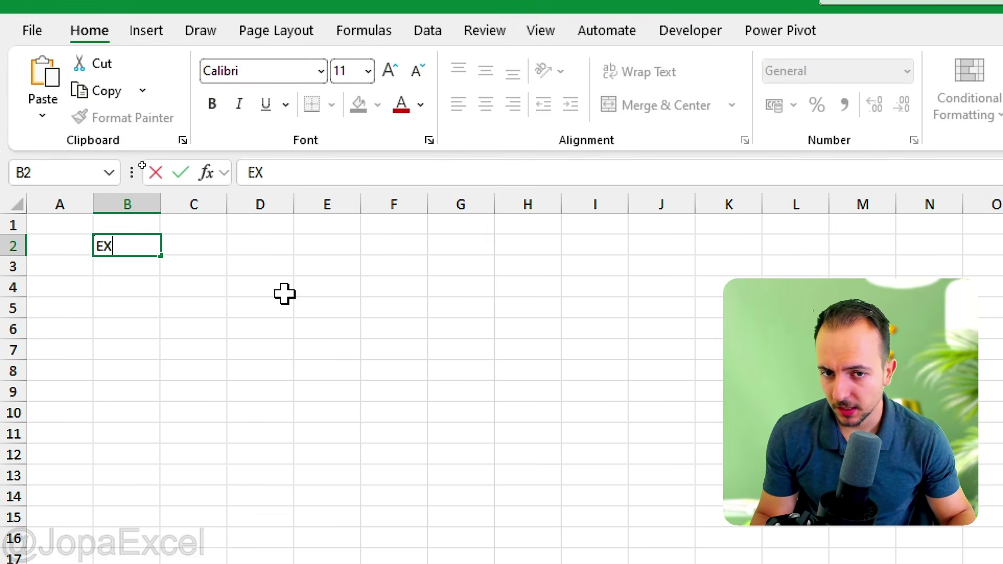
text(PENSES CATEGO)
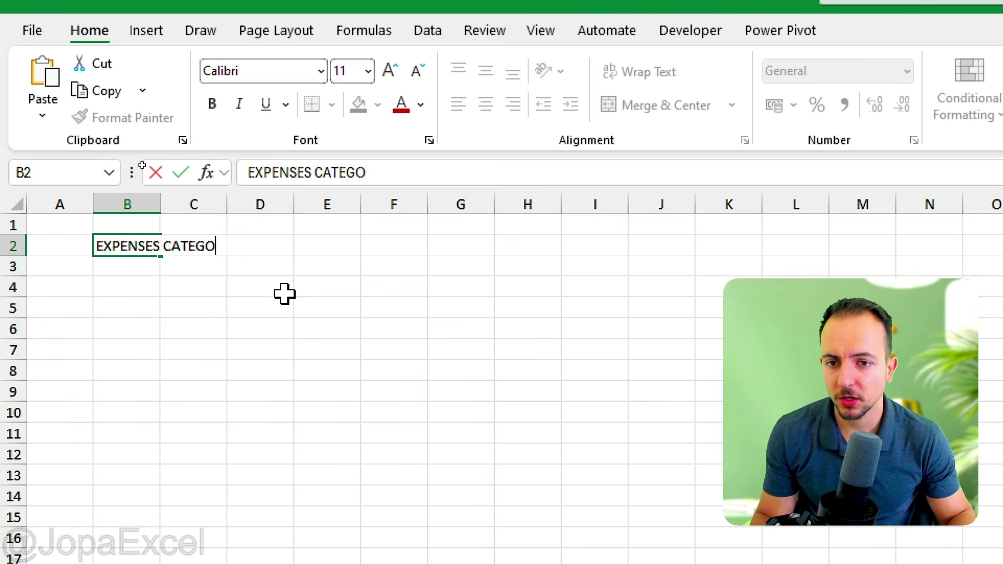
text(RIES)
key(Return)
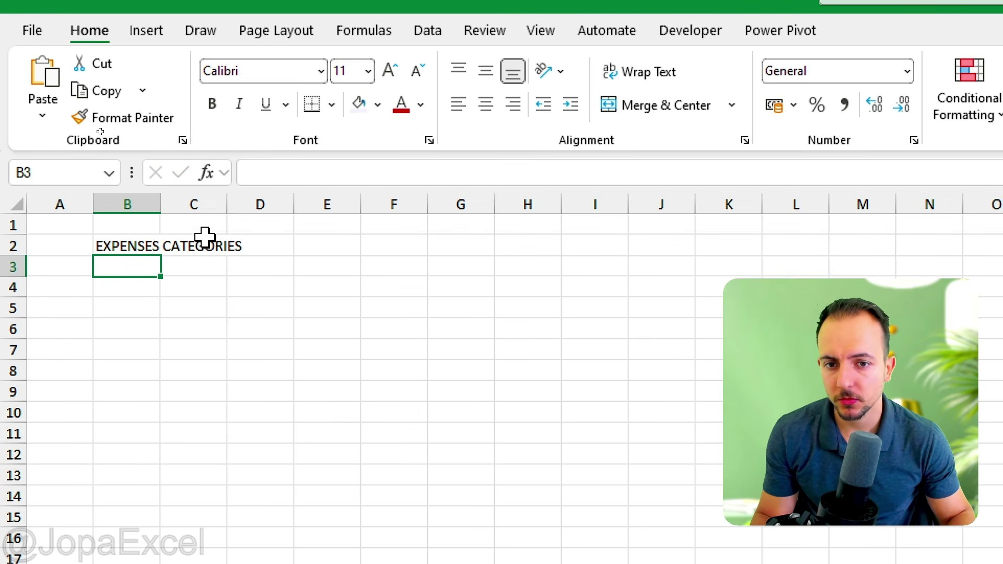
Widen column B well beyond its heading and center the whole column's contents horizontally and vertically
drag(160, 205, 398, 205)
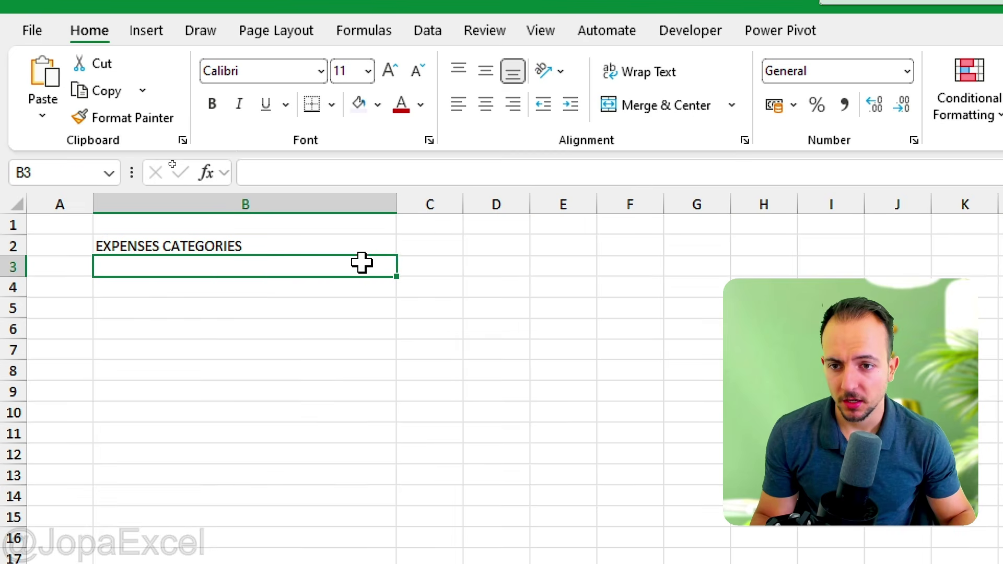
click(313, 246)
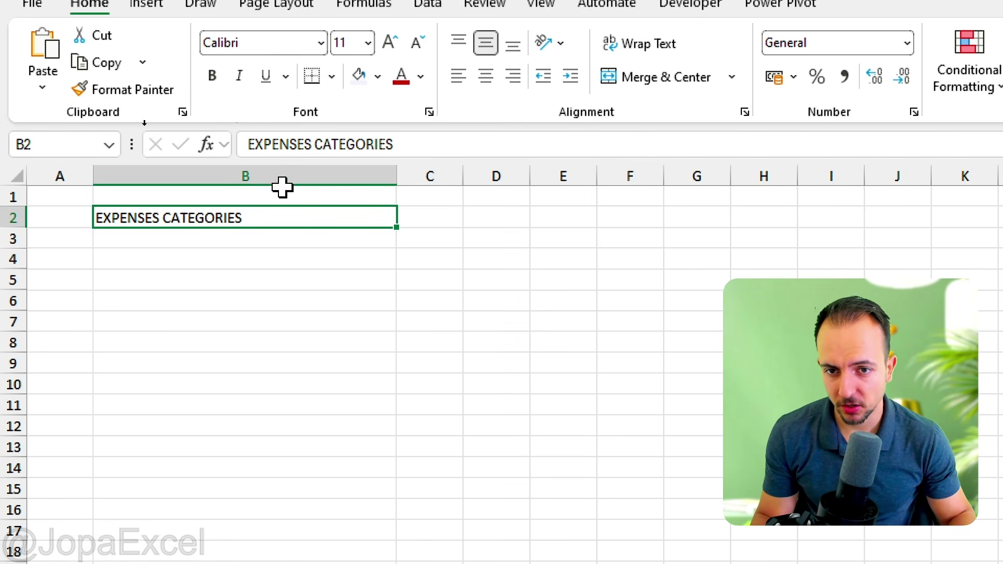
click(272, 241)
click(276, 179)
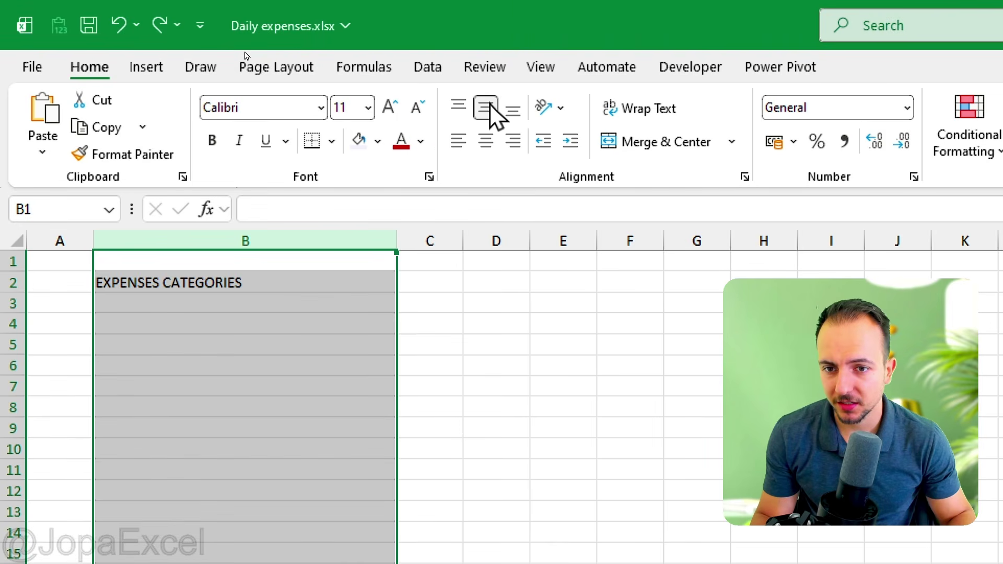
click(490, 76)
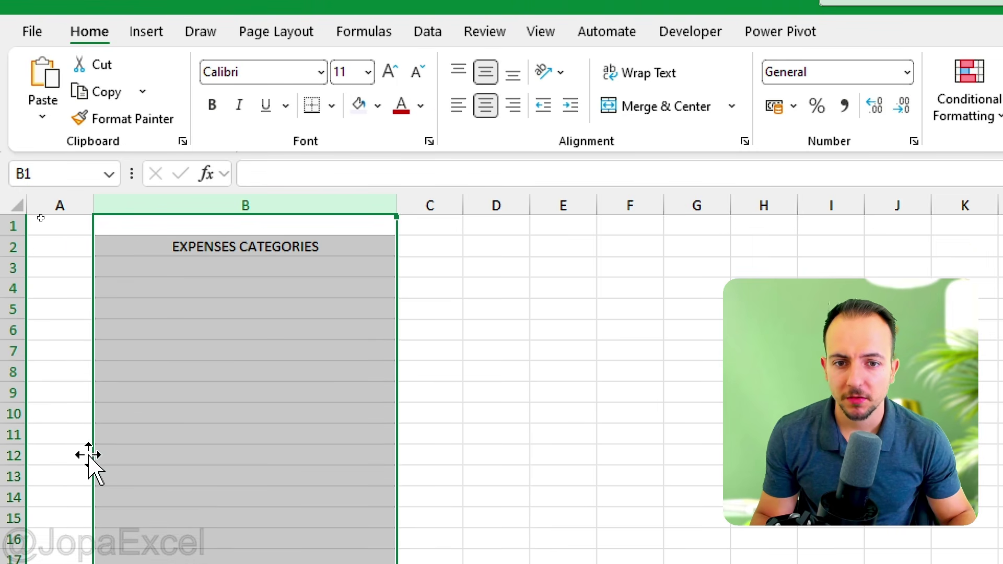
Increase the height of rows 1 through 21 uniformly on the category sheet
drag(8, 228, 13, 496)
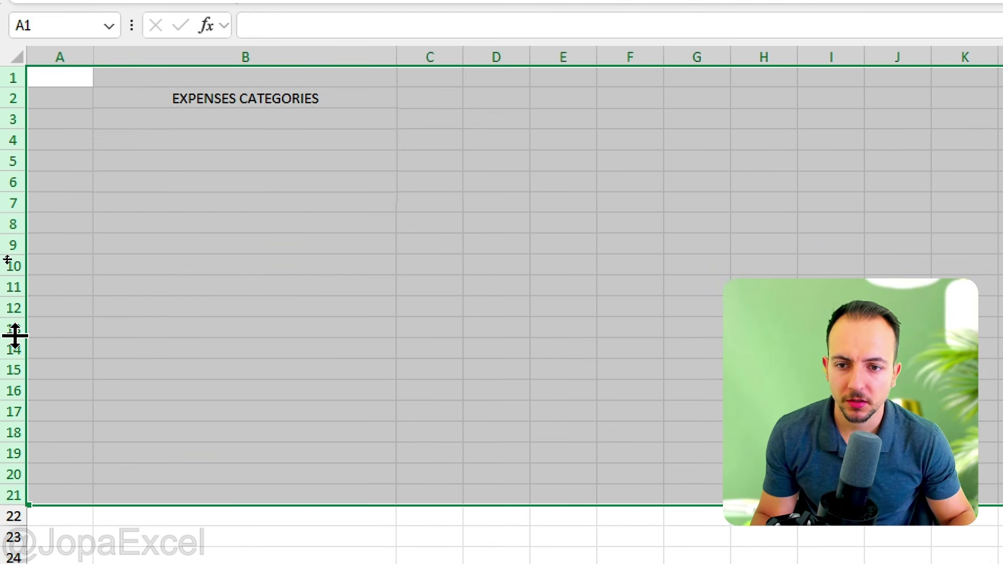
drag(15, 336, 23, 353)
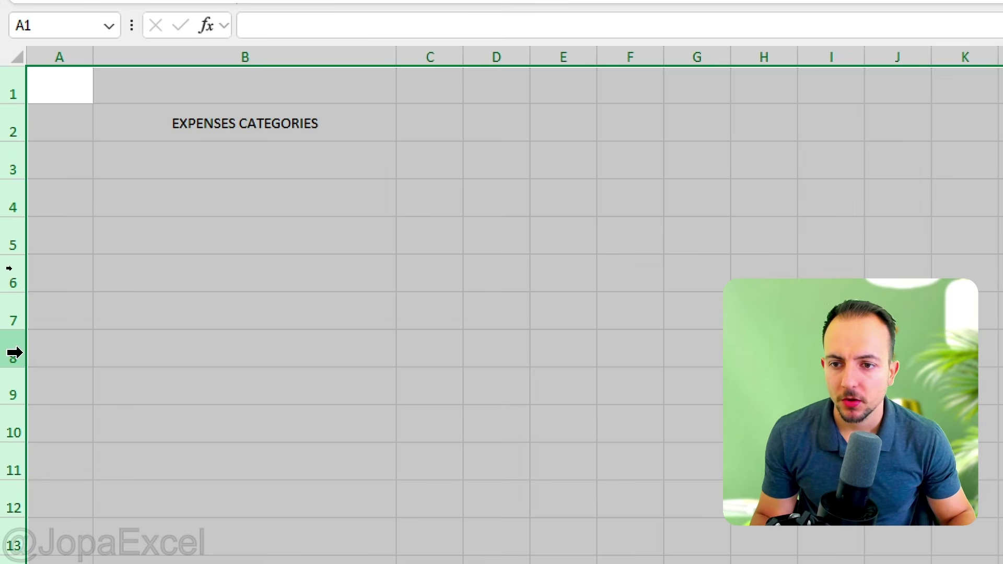
Give the "EXPENSES CATEGORIES" heading in B2 a dark red fill and a white font
click(202, 125)
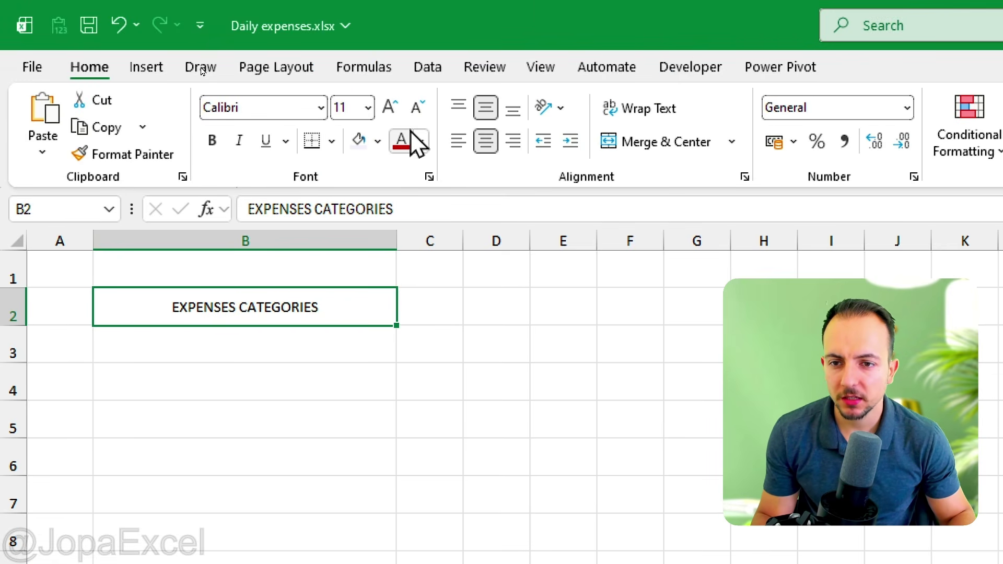
click(378, 108)
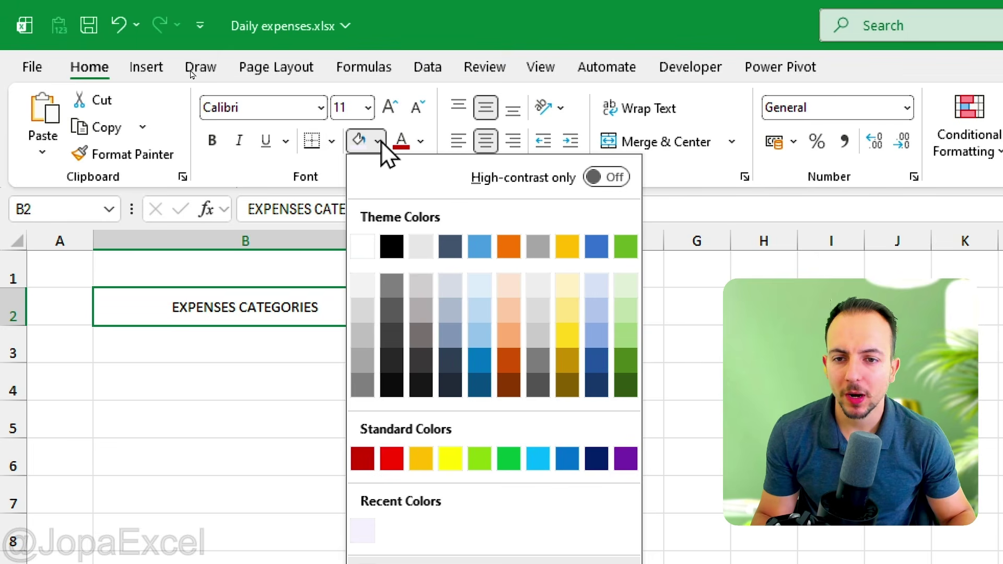
click(364, 460)
click(421, 141)
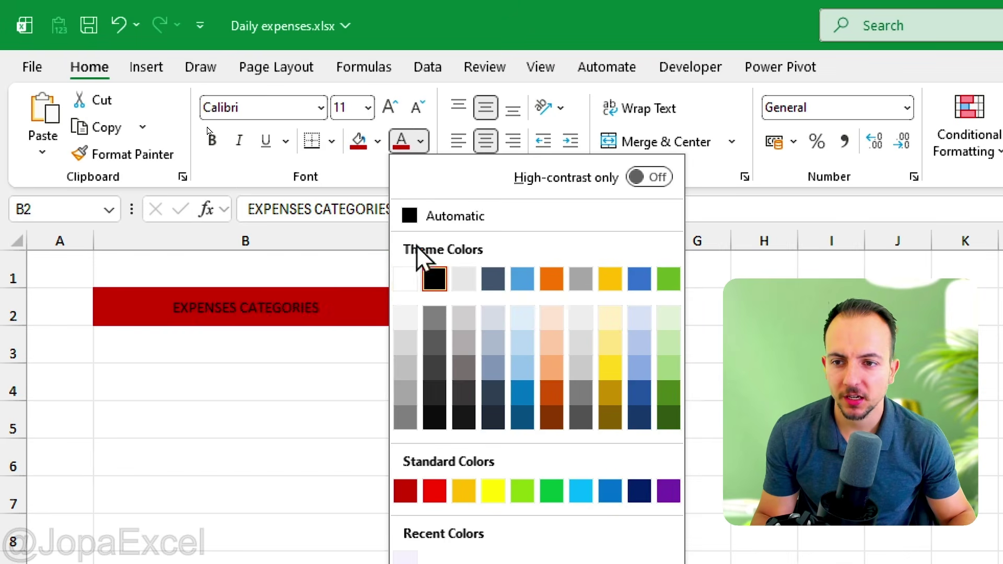
click(406, 278)
Enlarge the "EXPENSES CATEGORIES" heading to font size 18 and make it bold and italic
click(389, 107)
click(389, 107)
click(389, 107)
click(390, 107)
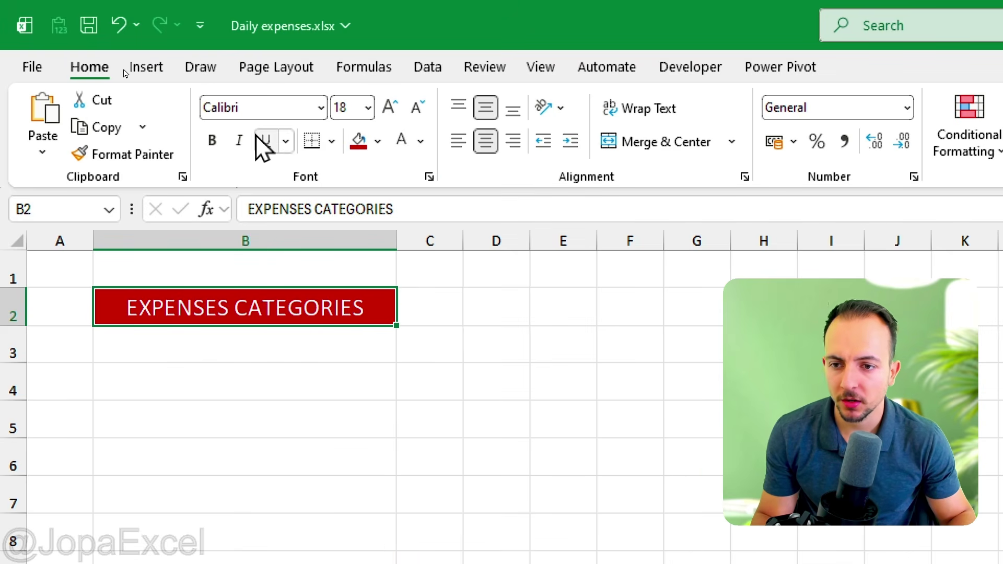
click(240, 140)
click(213, 140)
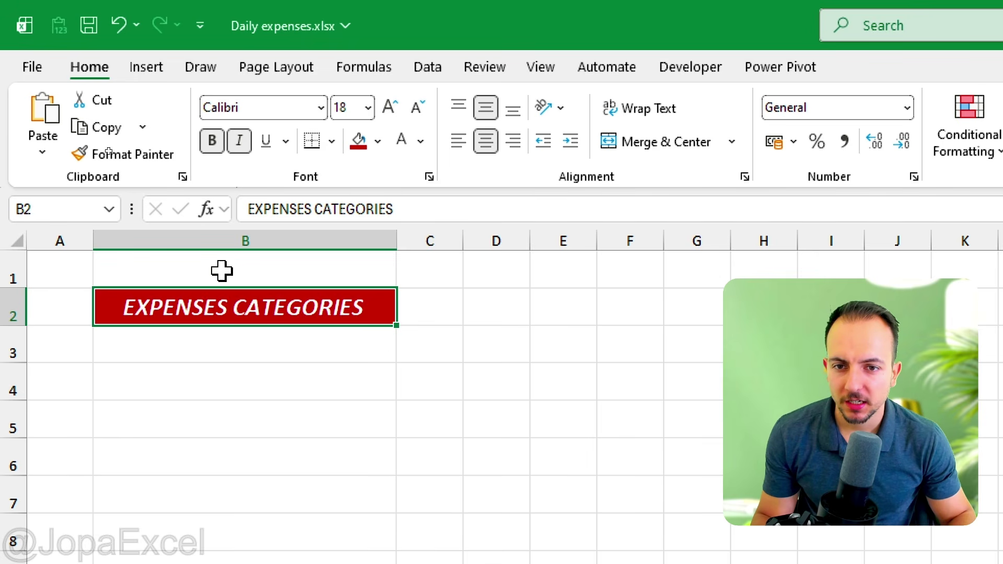
Apply all borders to the category list range B2:B20
click(218, 353)
drag(219, 318, 245, 563)
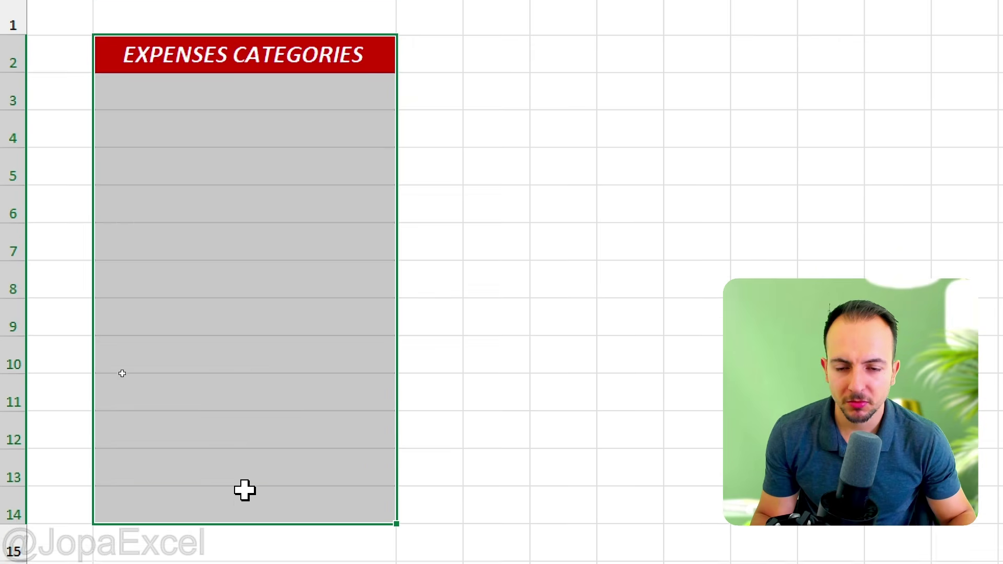
drag(245, 490, 257, 459)
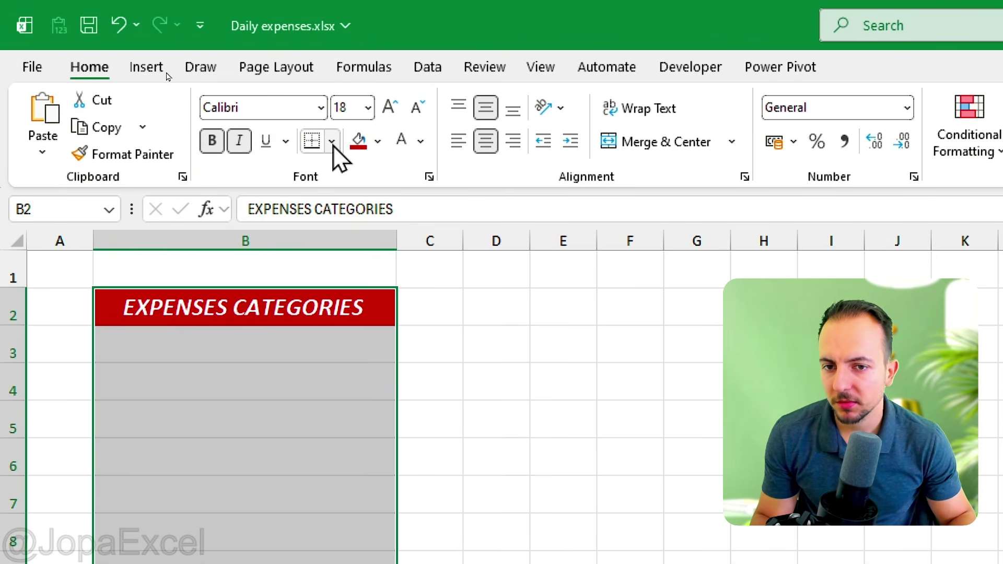
click(331, 141)
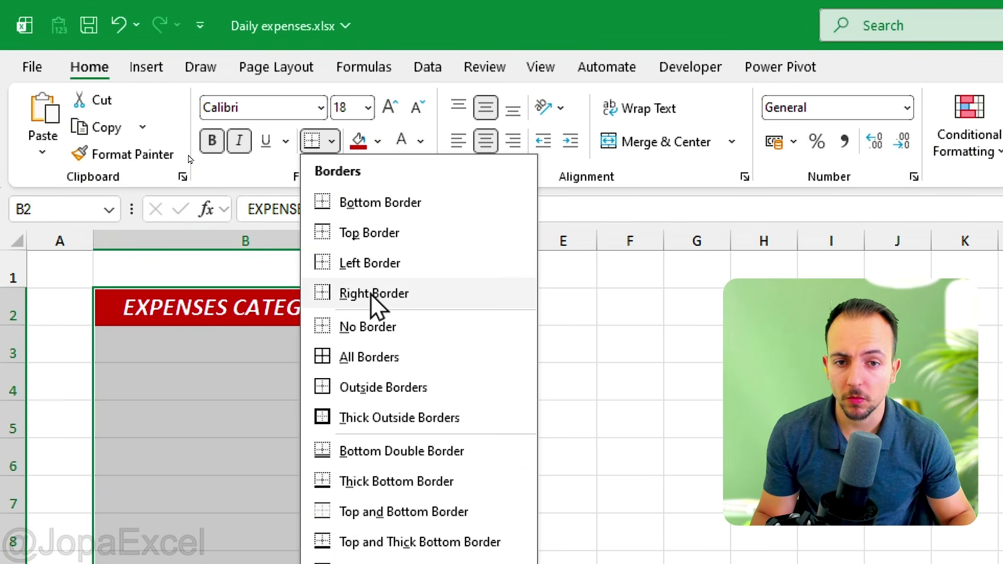
click(369, 357)
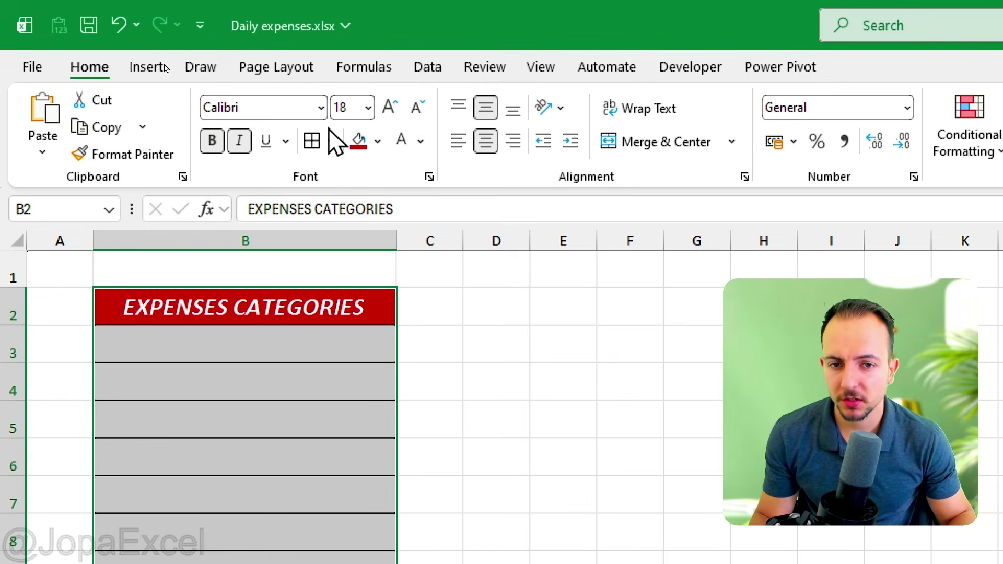
Set the border line color to dark red and reapply all borders to the category list
click(330, 140)
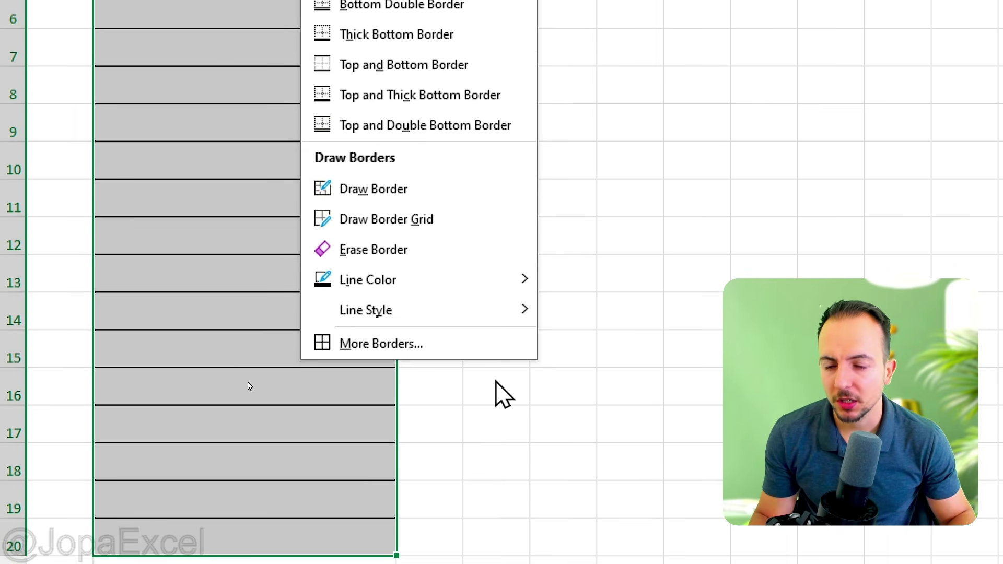
mouse_move(473, 279)
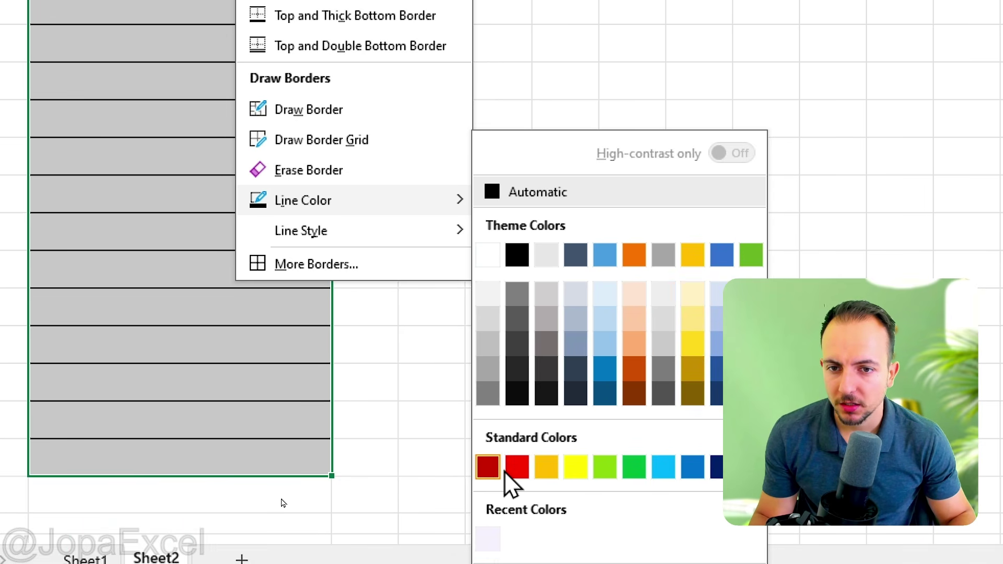
click(501, 467)
click(331, 141)
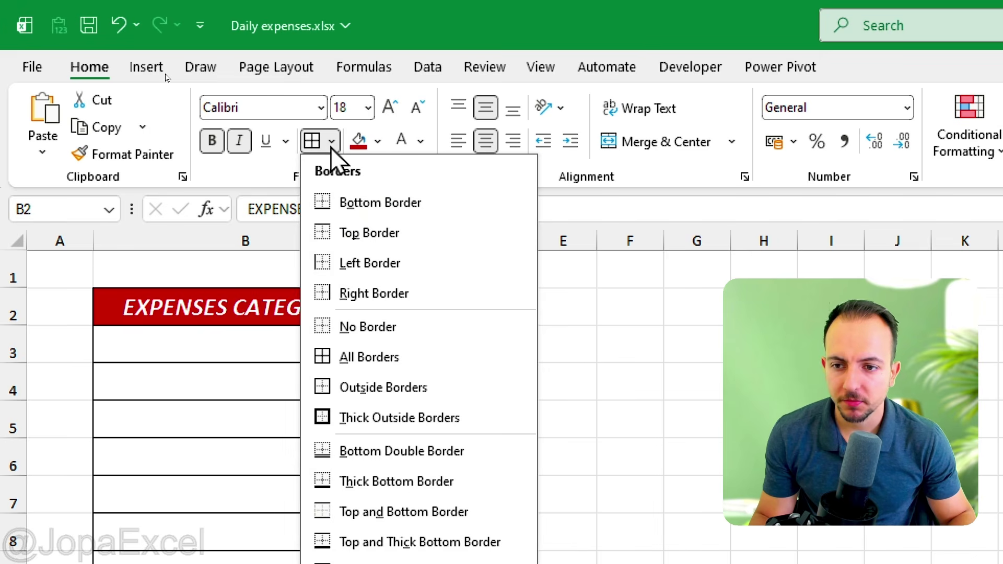
click(329, 360)
click(522, 332)
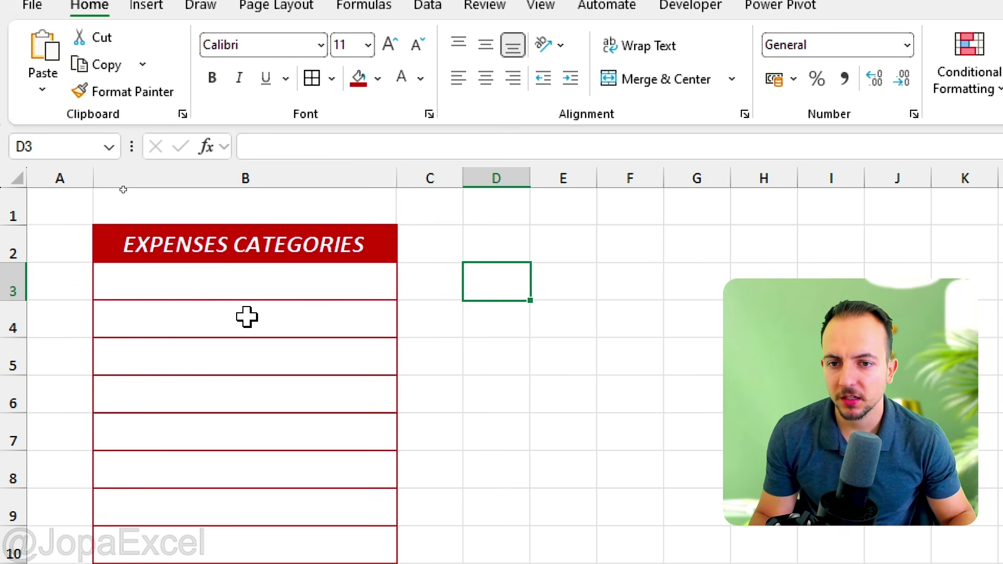
Enter the categories "TAKEOUT LUNCH" in B3 and "CREDIT CARD" in B4
click(226, 291)
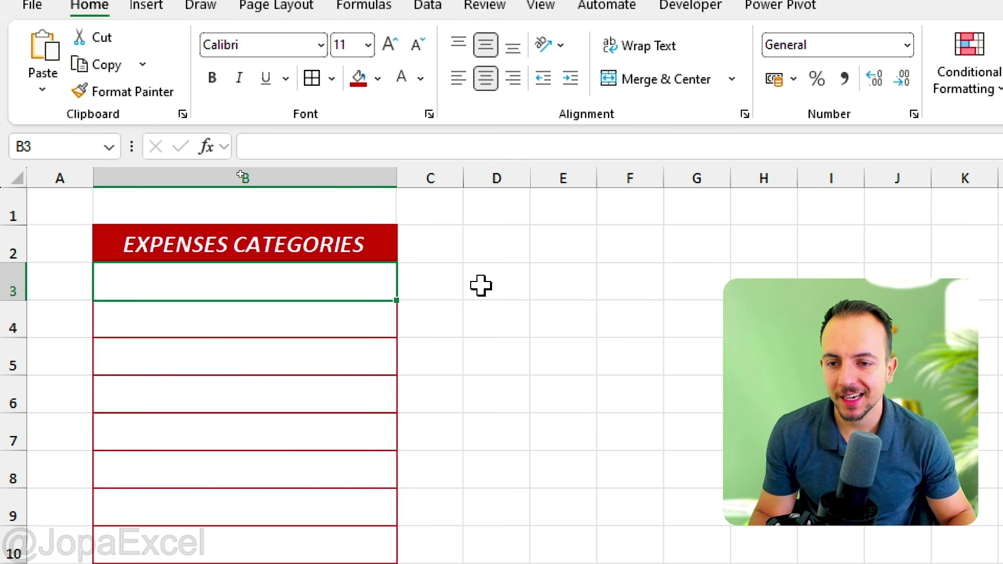
text(TAKOUT LUNCH)
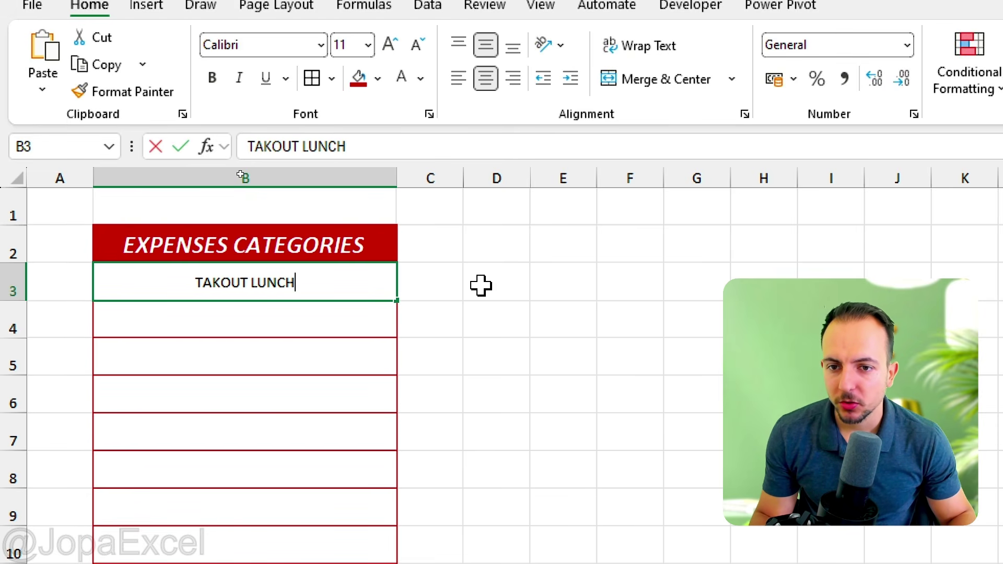
key(Return)
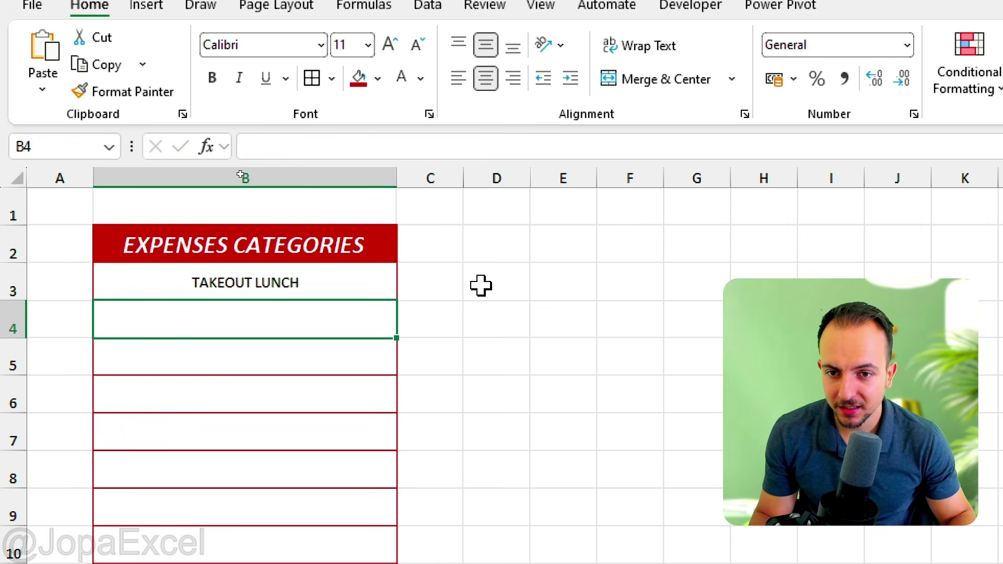
text(CREDIT CARD)
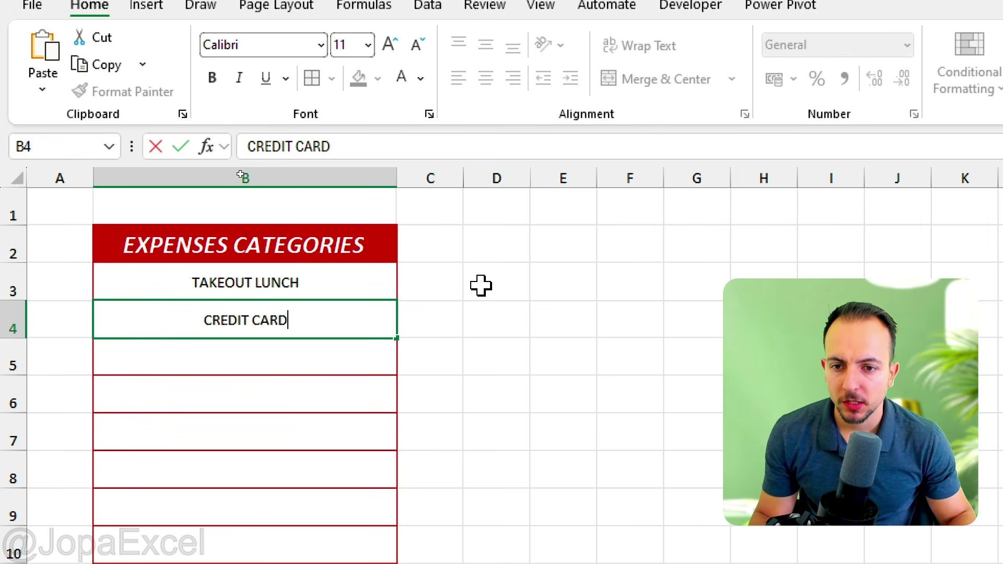
key(Return)
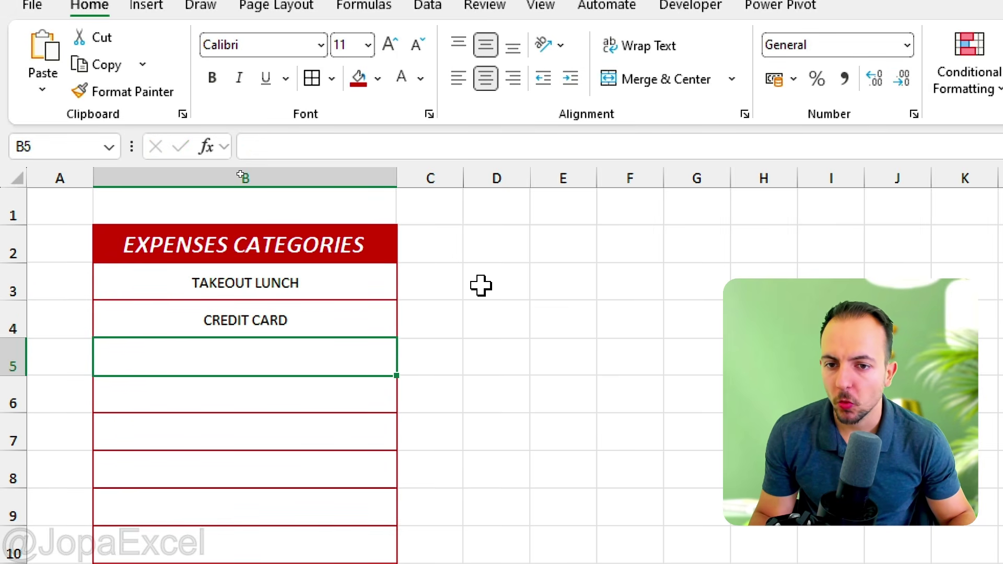
Add the categories "WATER BILL" in B5 and "ELECTRICITY BILL" in B6
text(WATER BILL)
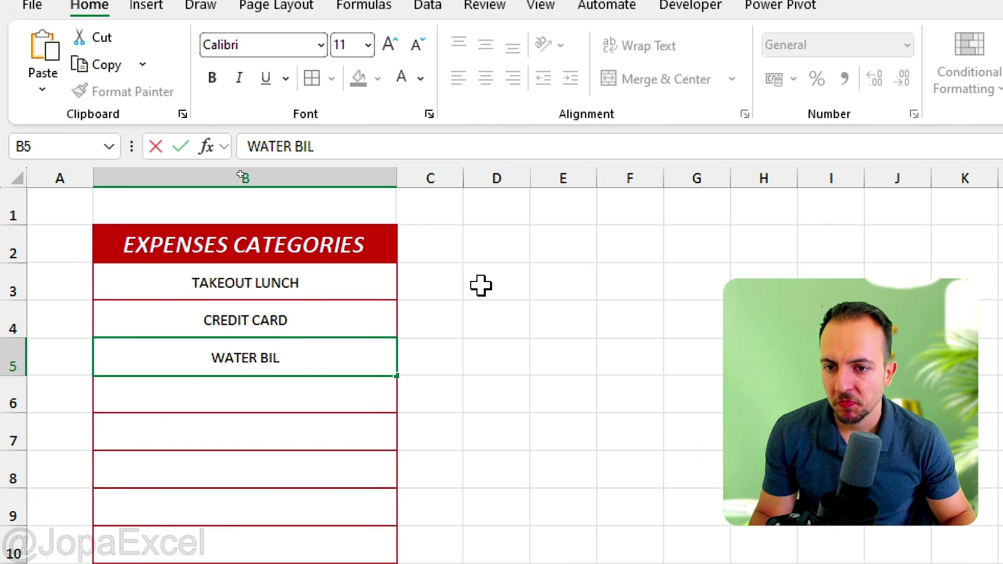
key(Return)
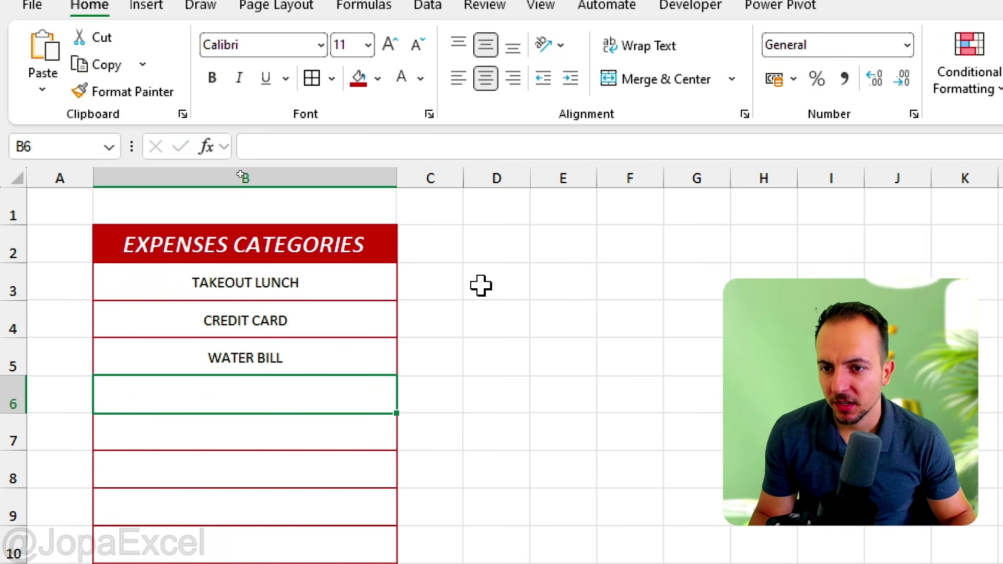
text(ELECTRICITY)
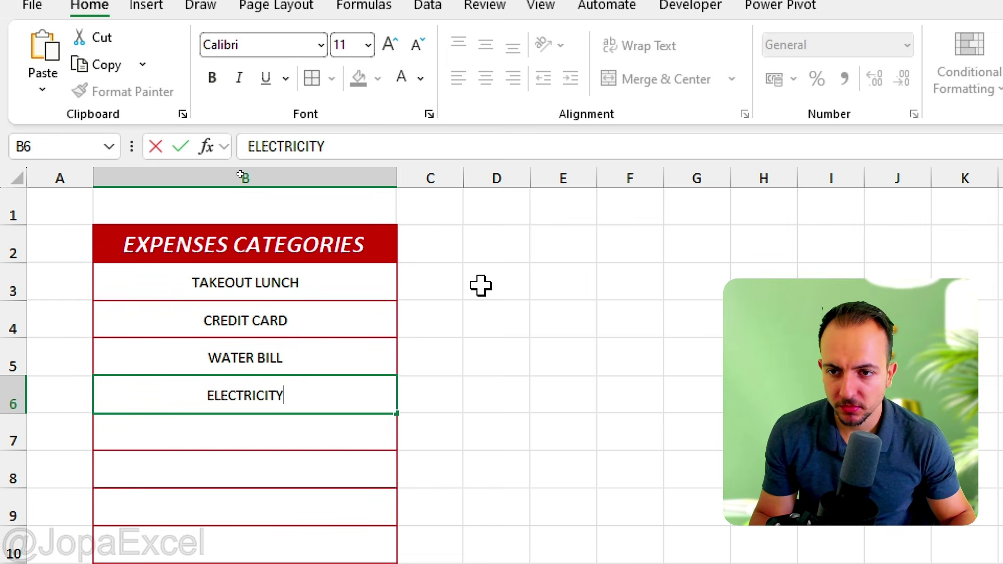
text( BILL)
key(Return)
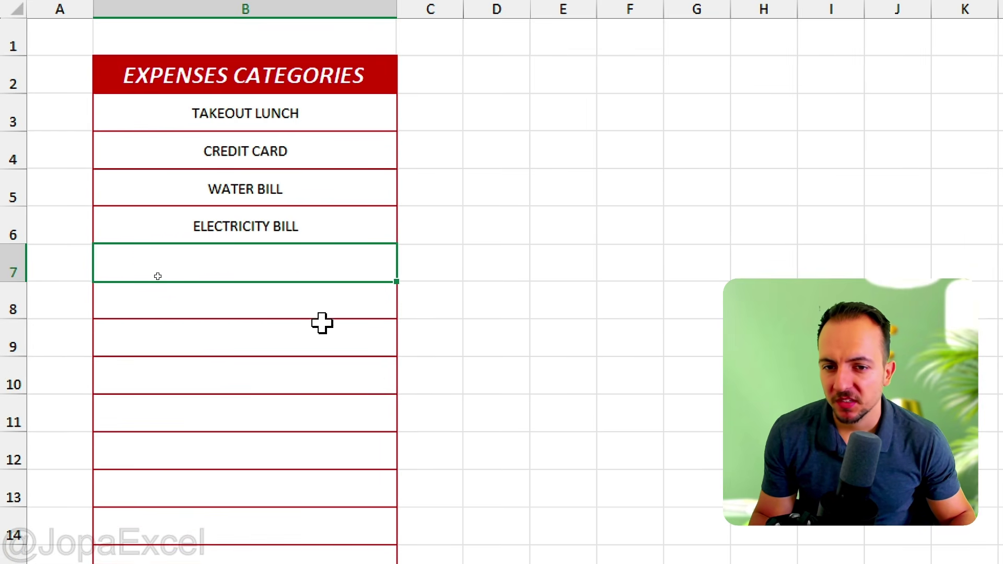
Add the category "EMPLOYEE PAYMENTS" in B7, the first empty cell of the list
key(Return)
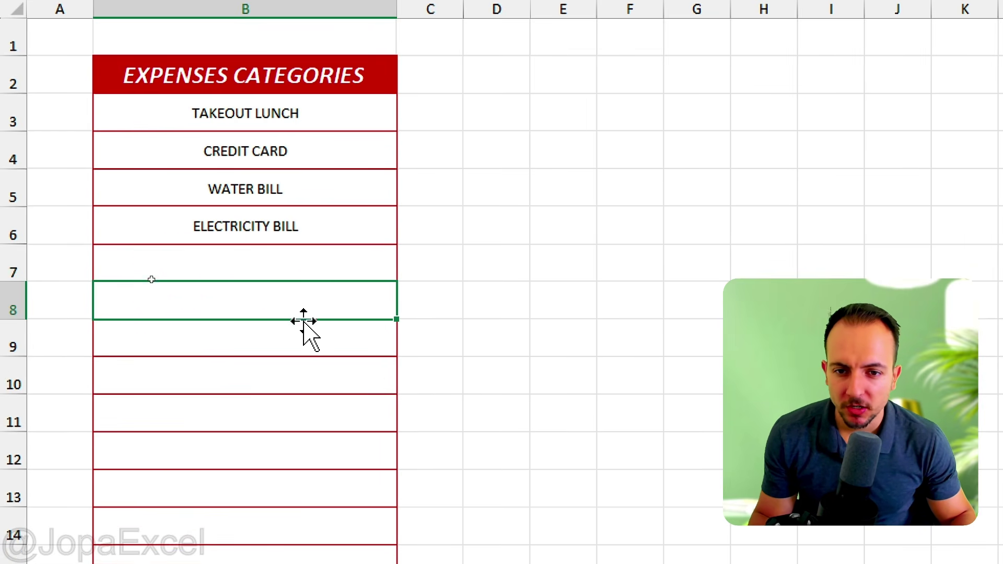
key(Return)
key(Return)
click(318, 270)
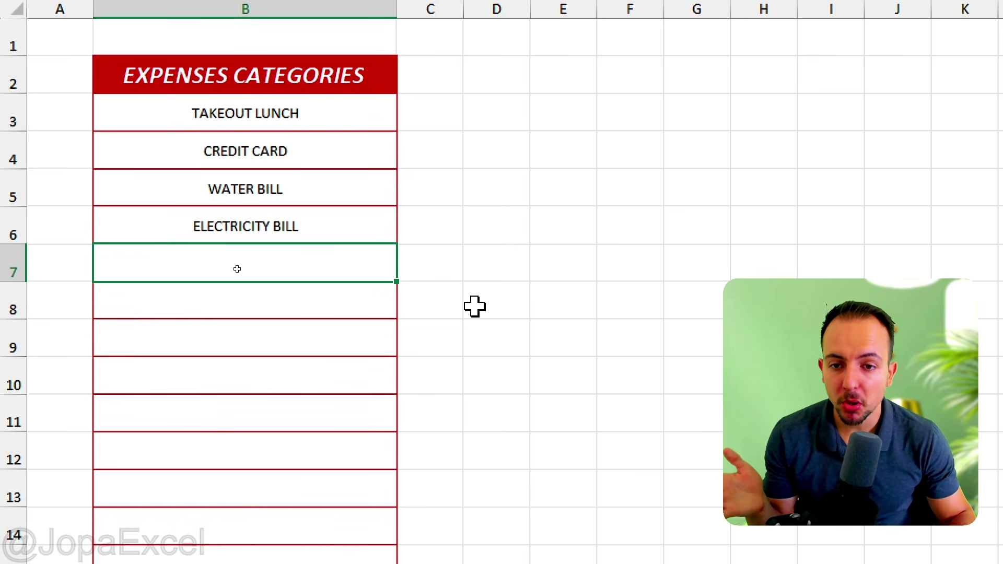
text(EMPLOYE)
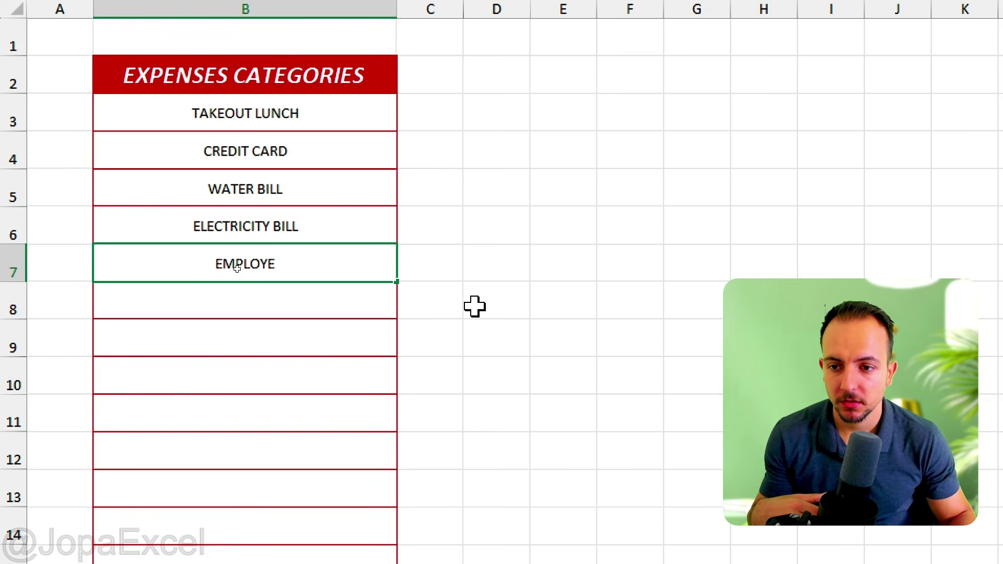
text(E PAYMENTS)
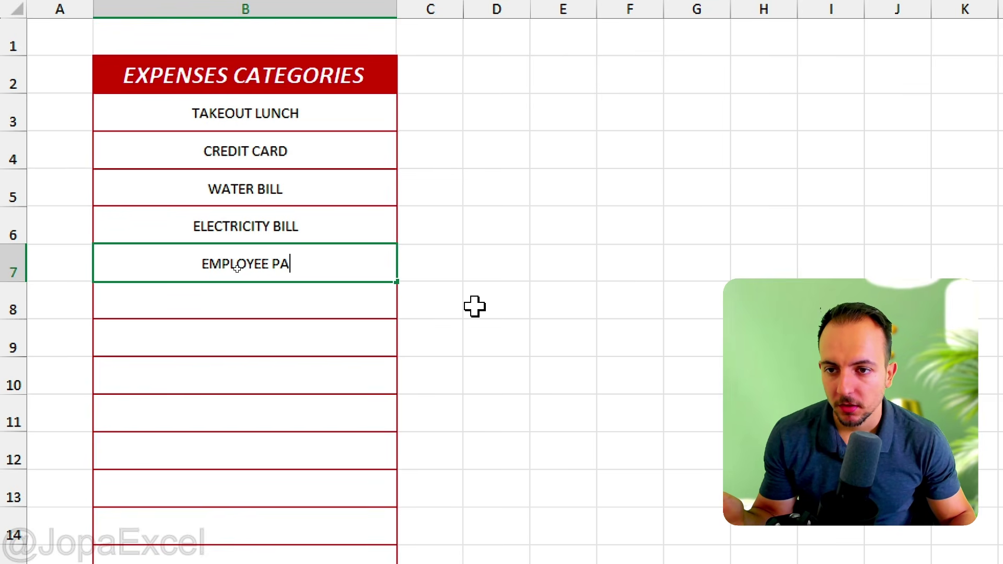
key(Return)
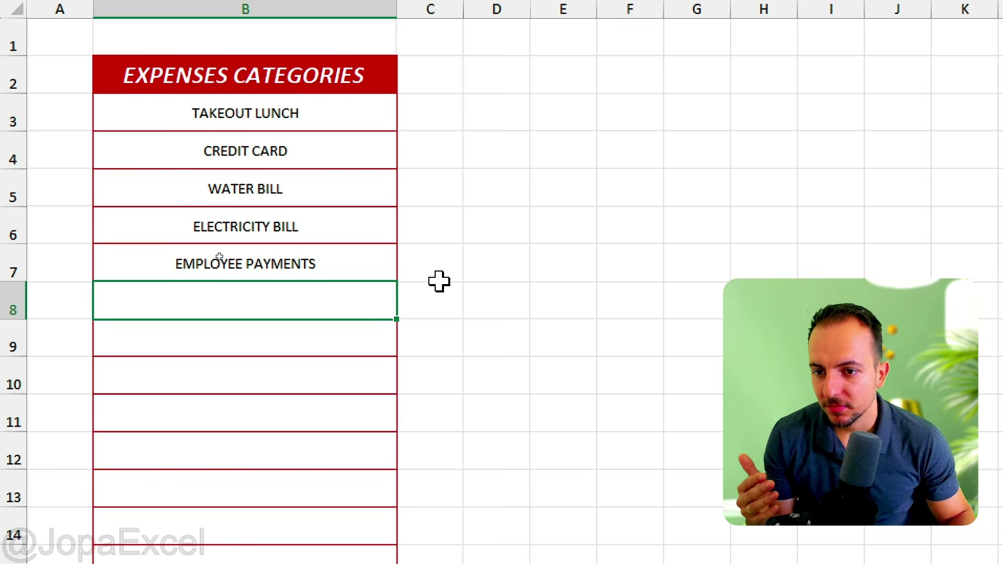
click(327, 72)
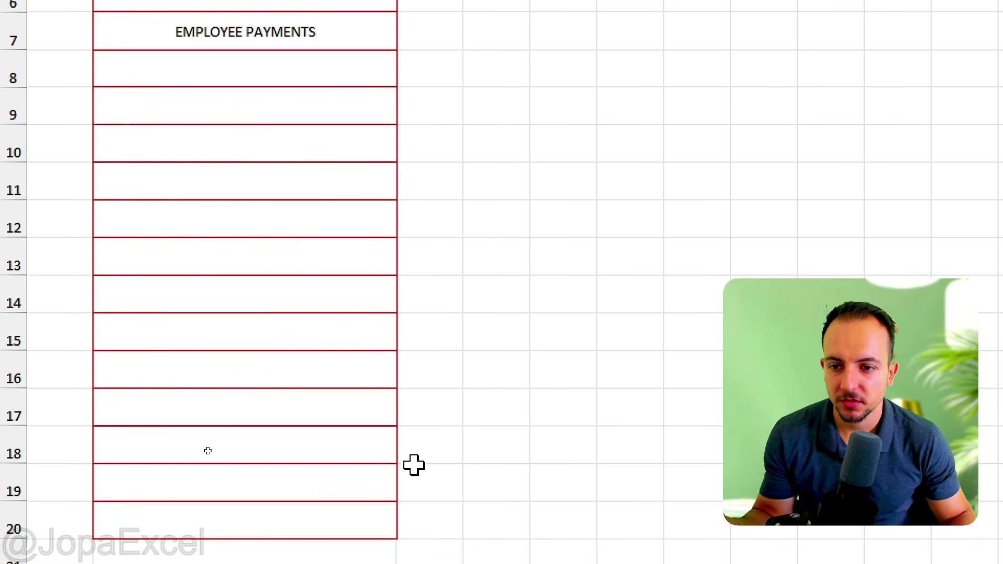
drag(284, 177, 301, 386)
click(263, 171)
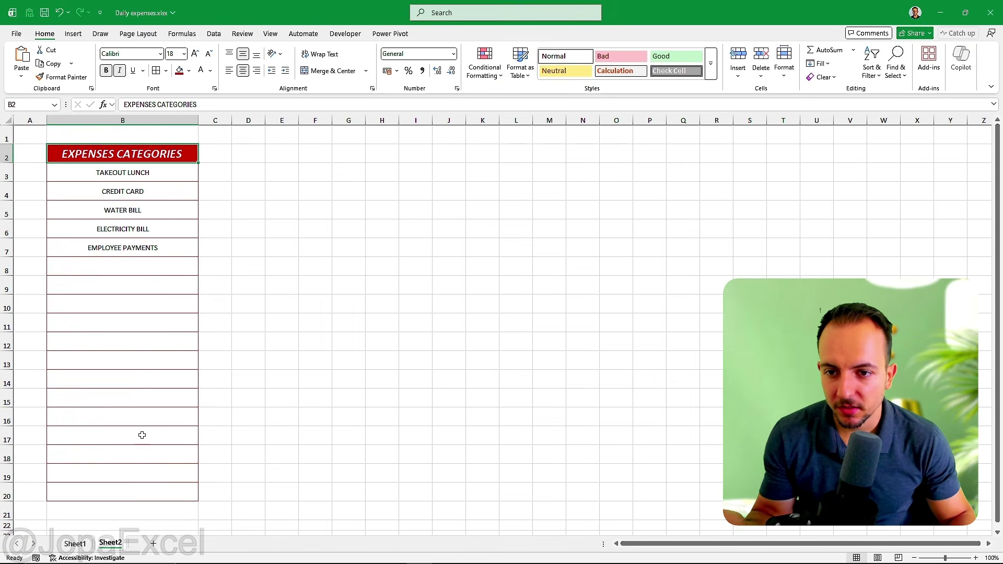
Try entering "FOOD" in category cells B6 and B7 of Sheet1, undo both entries and return to Sheet2
click(88, 545)
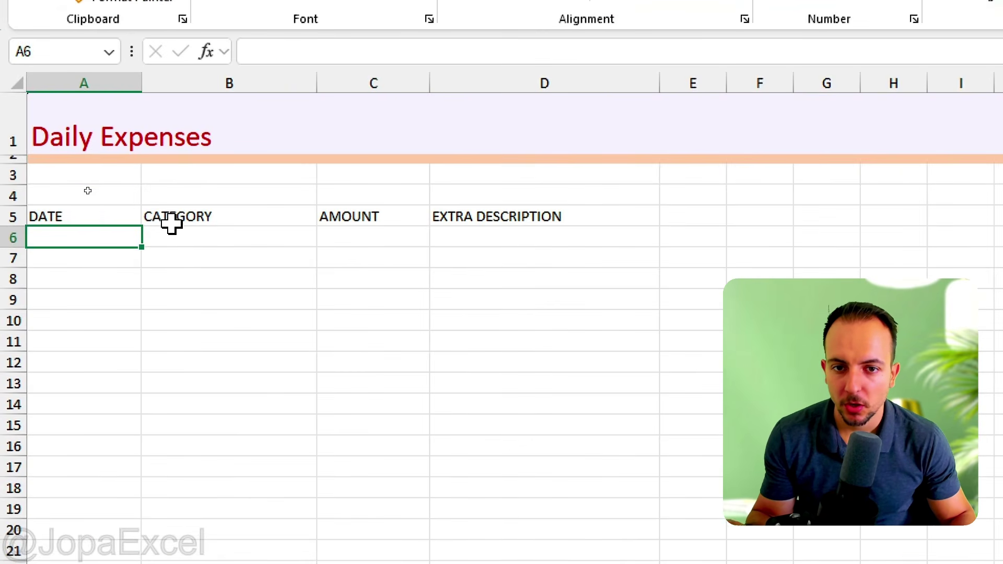
click(106, 206)
click(90, 198)
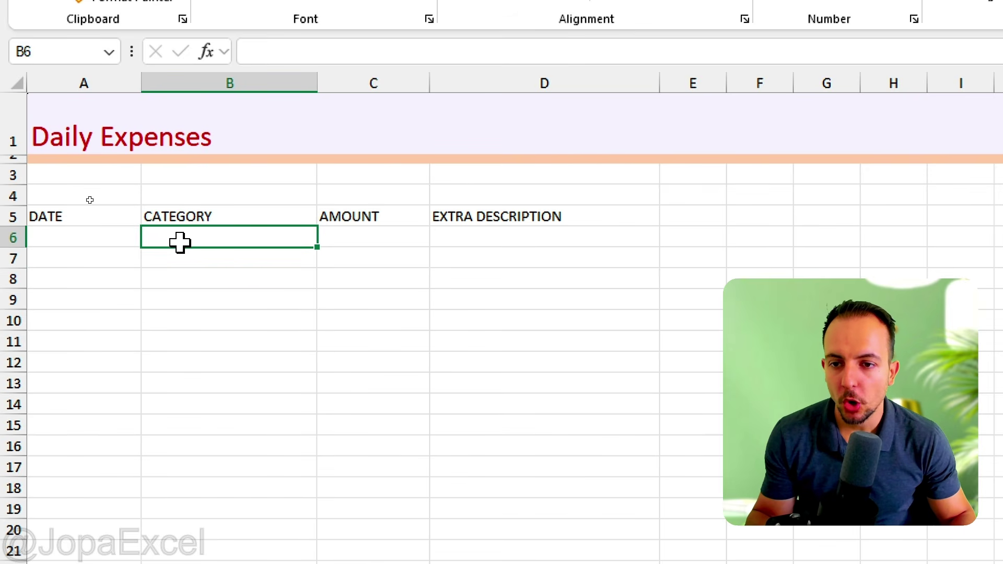
text(FO)
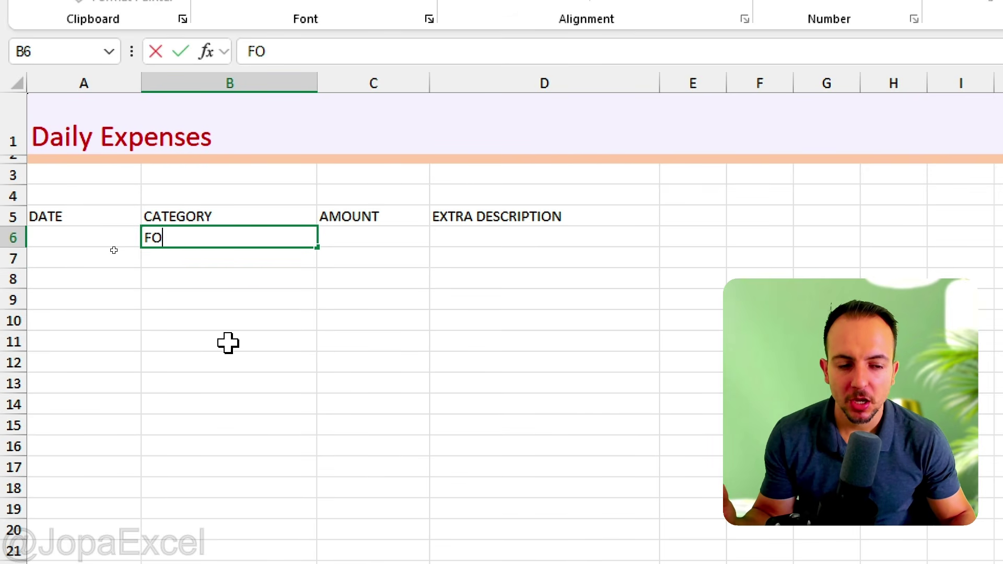
text(OD)
key(Return)
text(F)
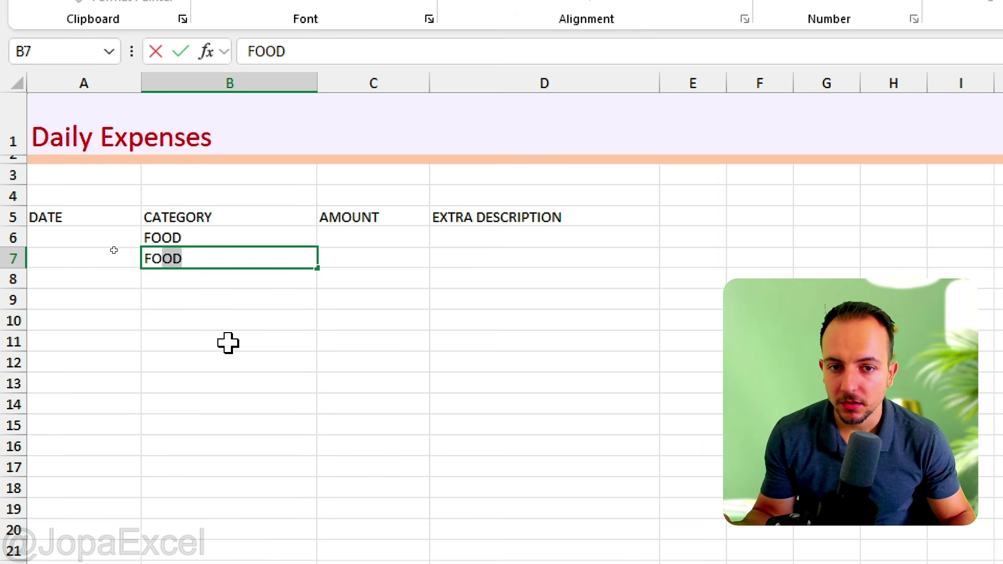
key(Return)
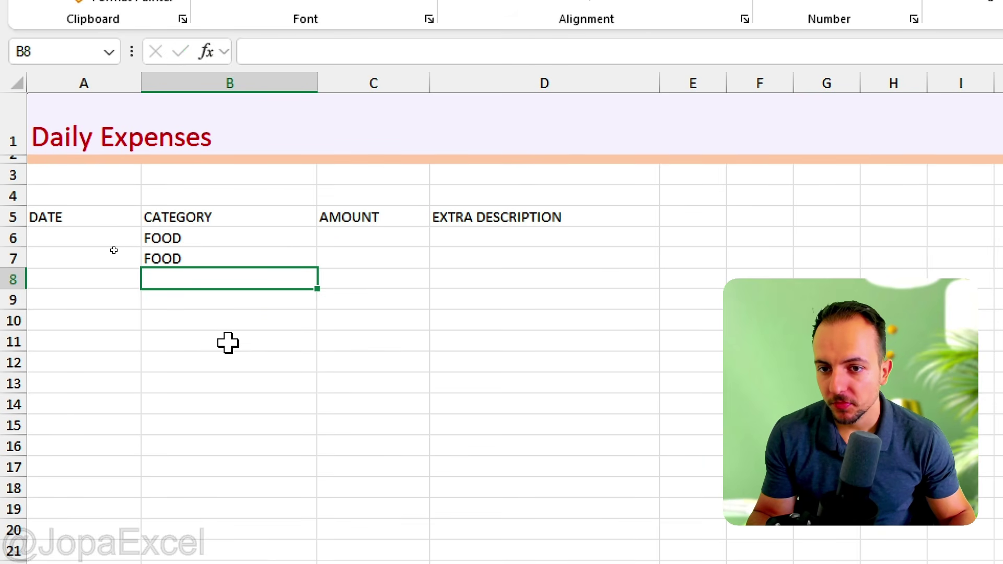
key(ctrl+z)
key(ctrl+z)
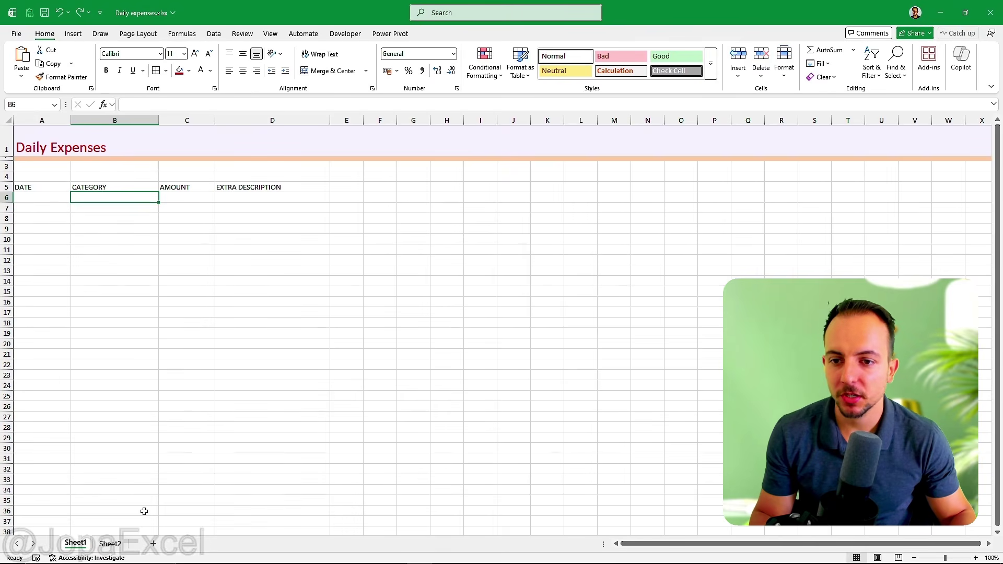
click(110, 542)
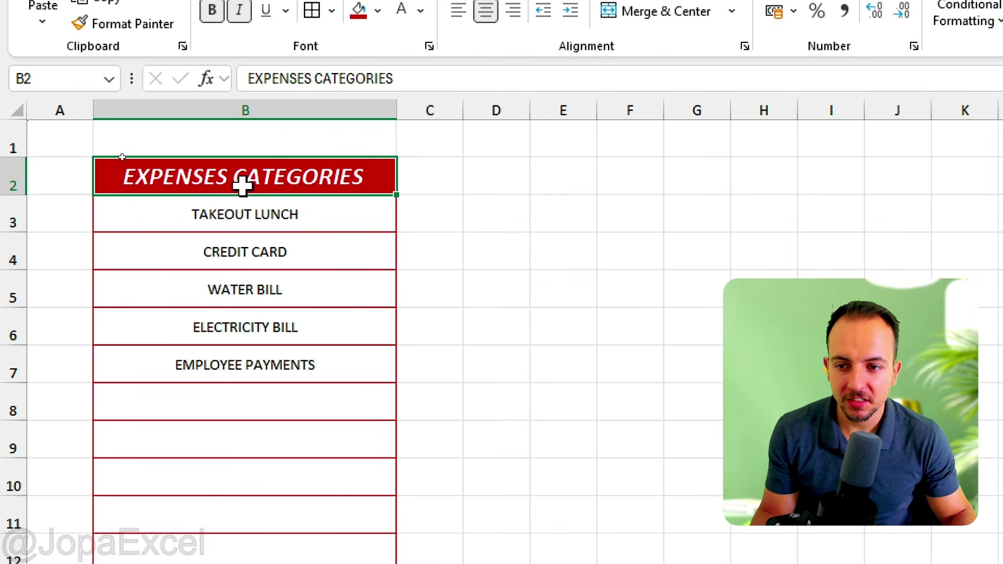
drag(121, 157, 119, 206)
drag(236, 280, 249, 334)
drag(455, 244, 494, 260)
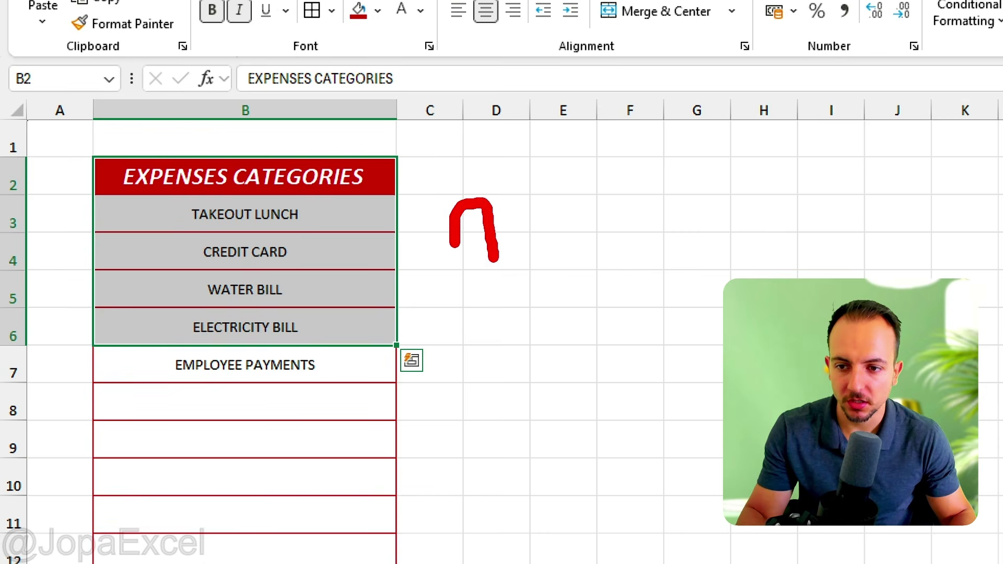
drag(431, 311, 495, 374)
drag(428, 338, 517, 346)
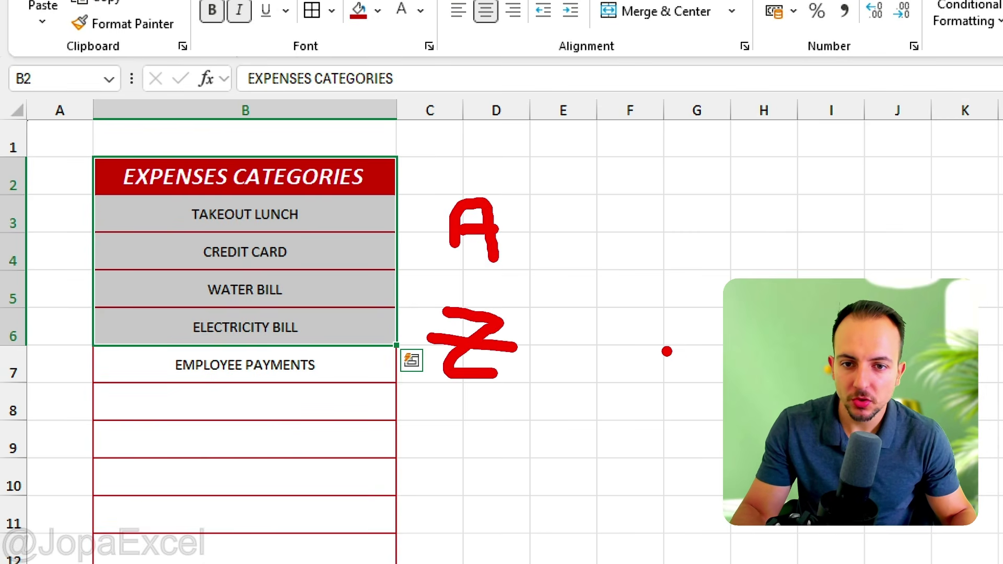
key(Escape)
Add the category "FOOD" in B8, the first empty cell of the category list
click(267, 407)
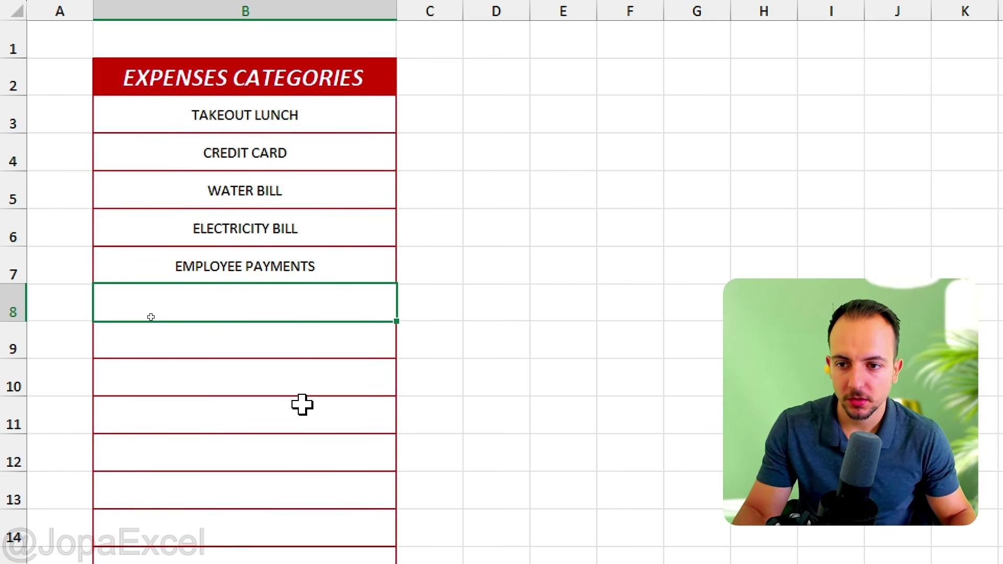
key(Return)
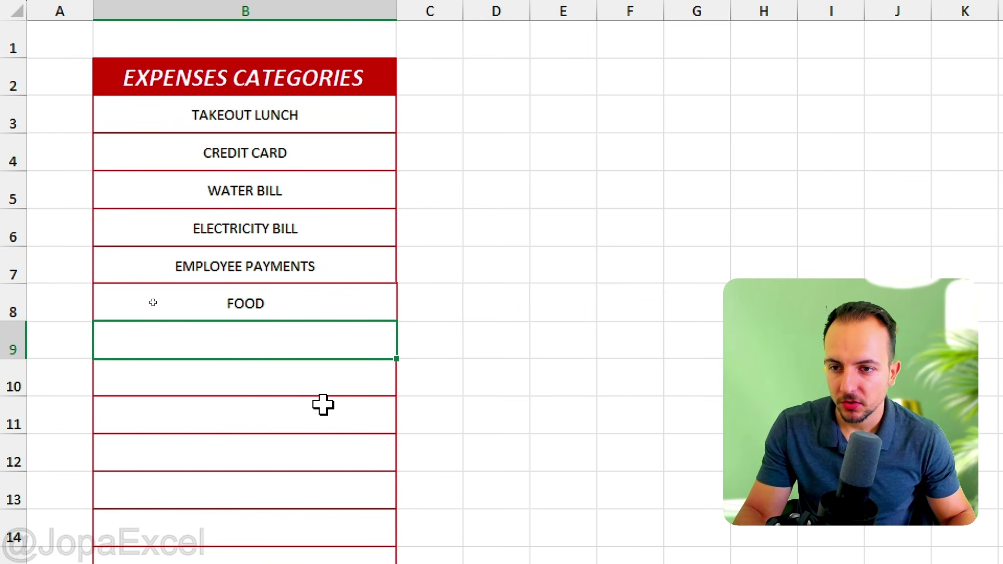
click(277, 300)
mouse_move(260, 283)
mouse_down()
mouse_move(210, 314)
mouse_move(261, 285)
mouse_up()
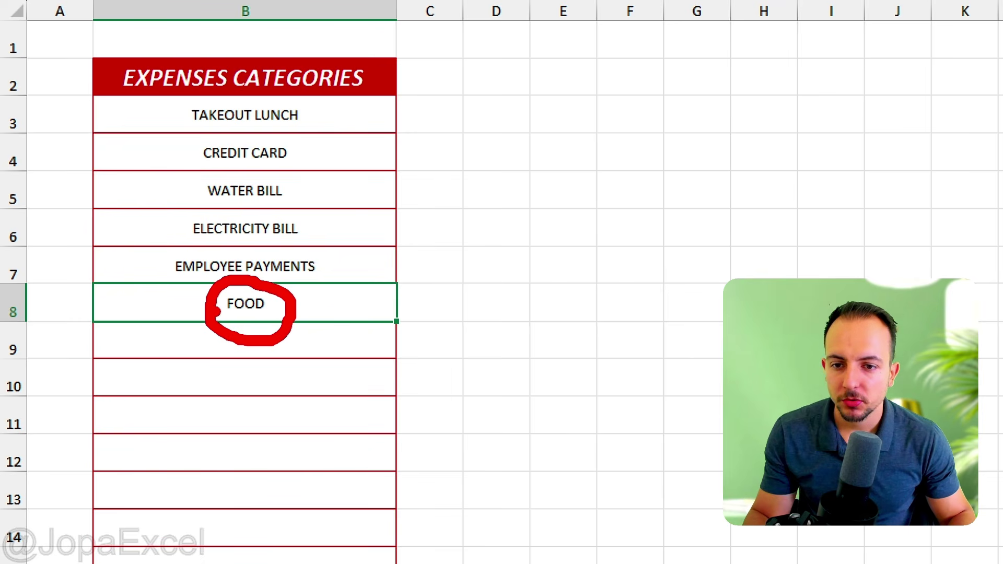
mouse_move(204, 315)
mouse_down()
mouse_move(129, 143)
mouse_move(137, 163)
mouse_up()
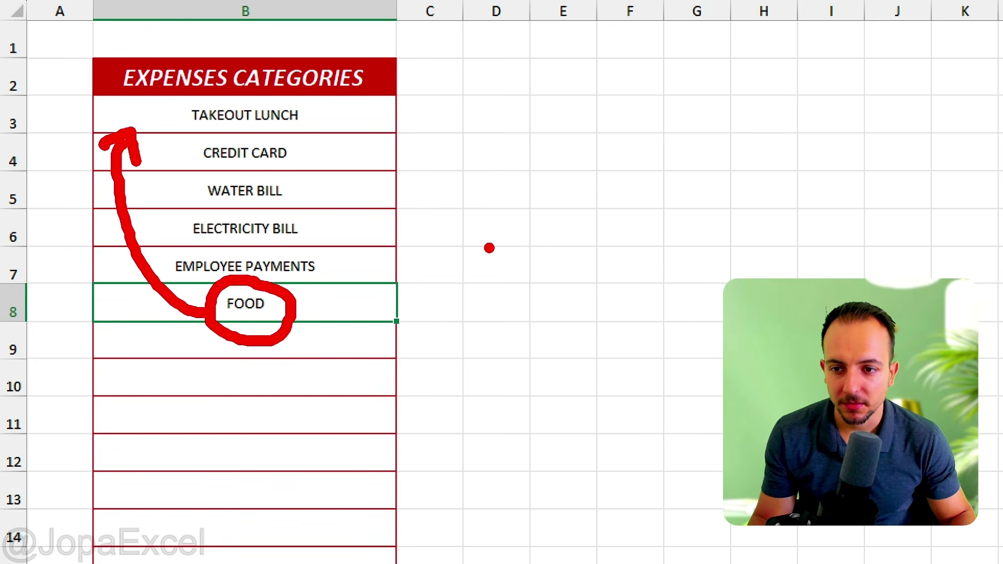
key(Escape)
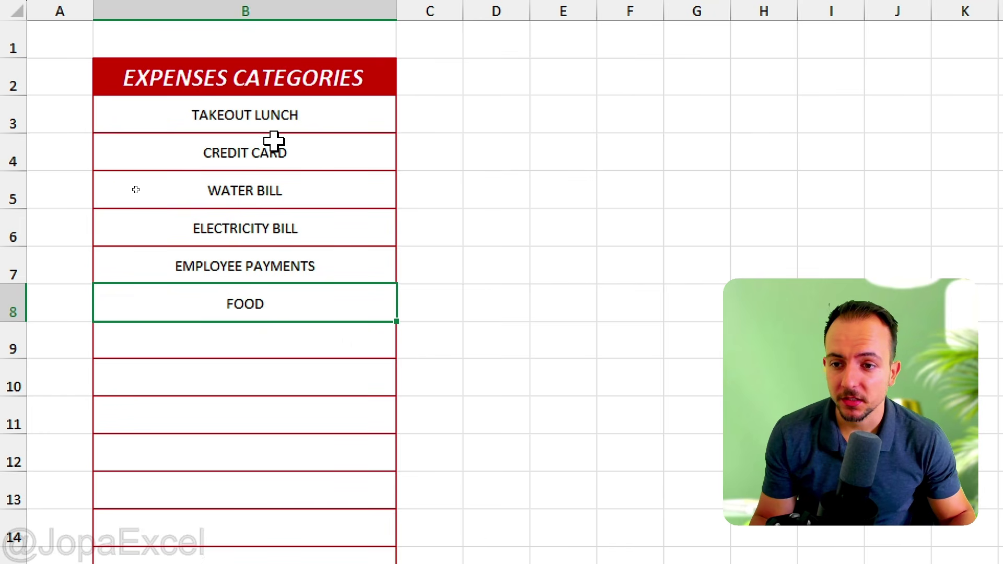
Add a filter to the expenses category list, from the header in B2 down through its empty bordered rows
drag(295, 82, 274, 512)
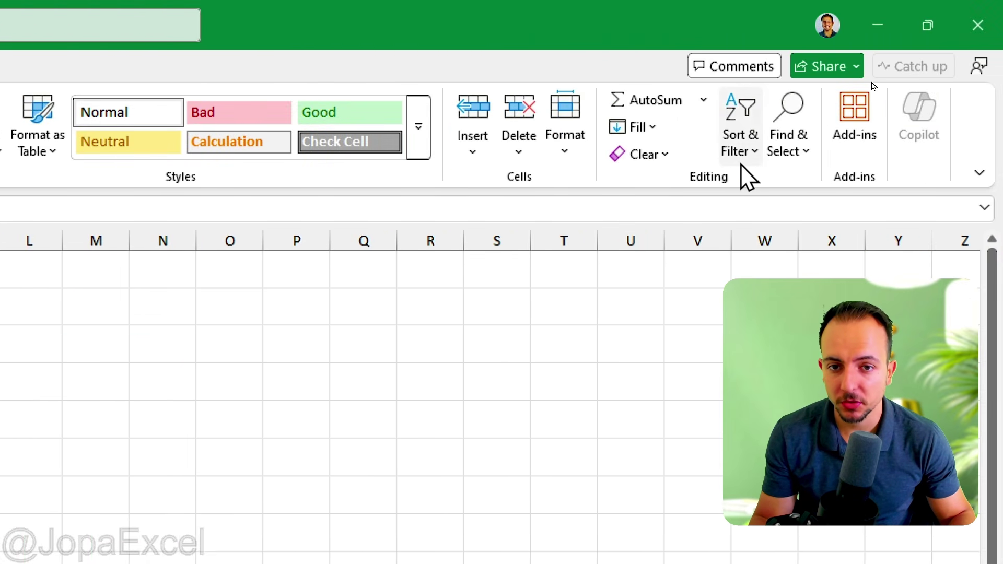
click(741, 160)
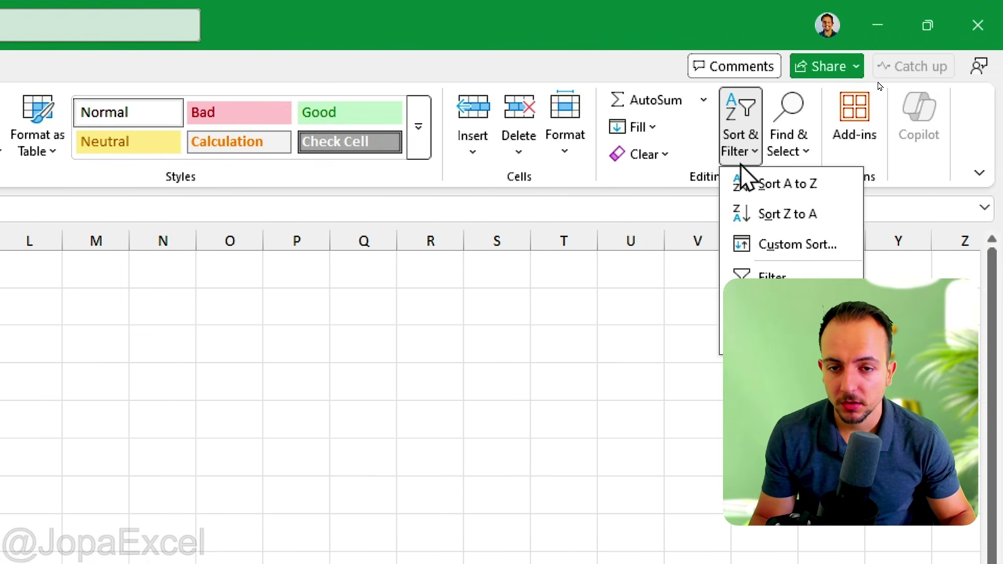
click(772, 275)
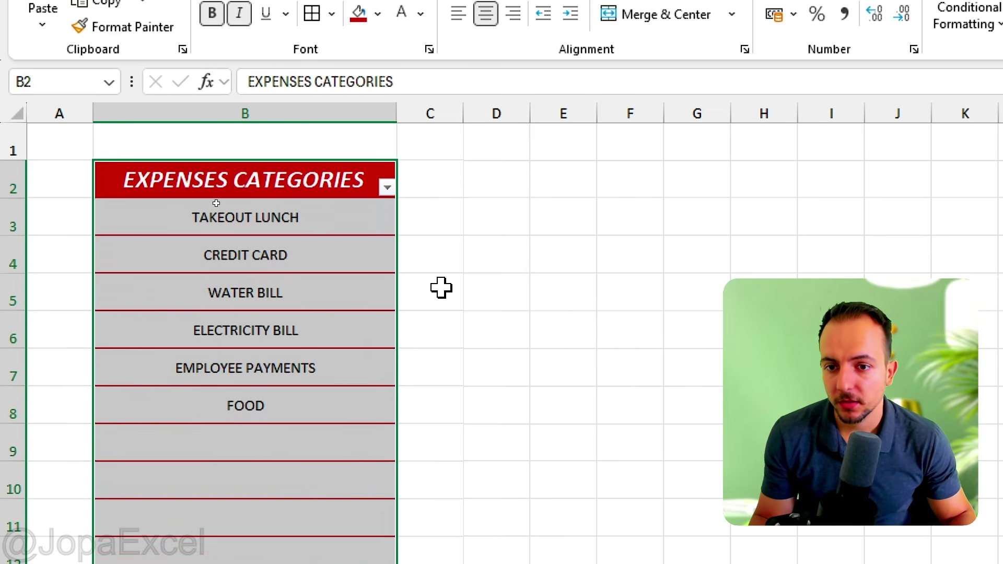
Sort the category list alphabetically from A to Z using the EXPENSES CATEGORIES header filter
click(358, 177)
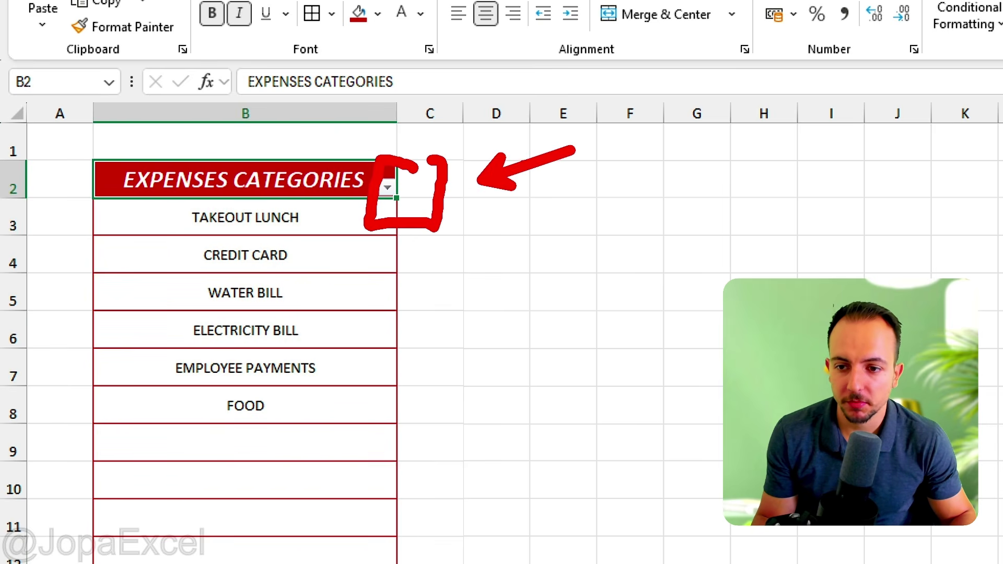
click(389, 190)
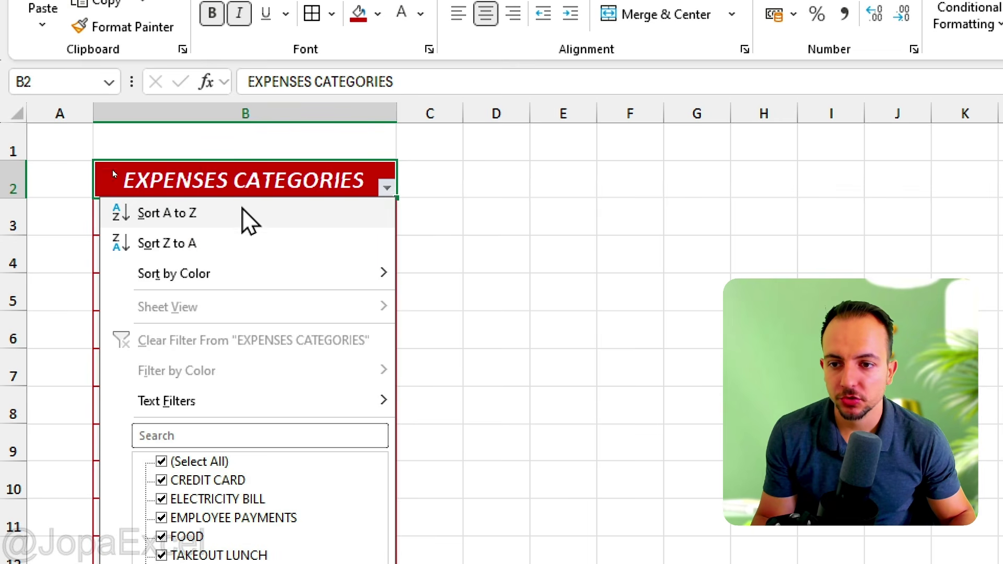
click(188, 214)
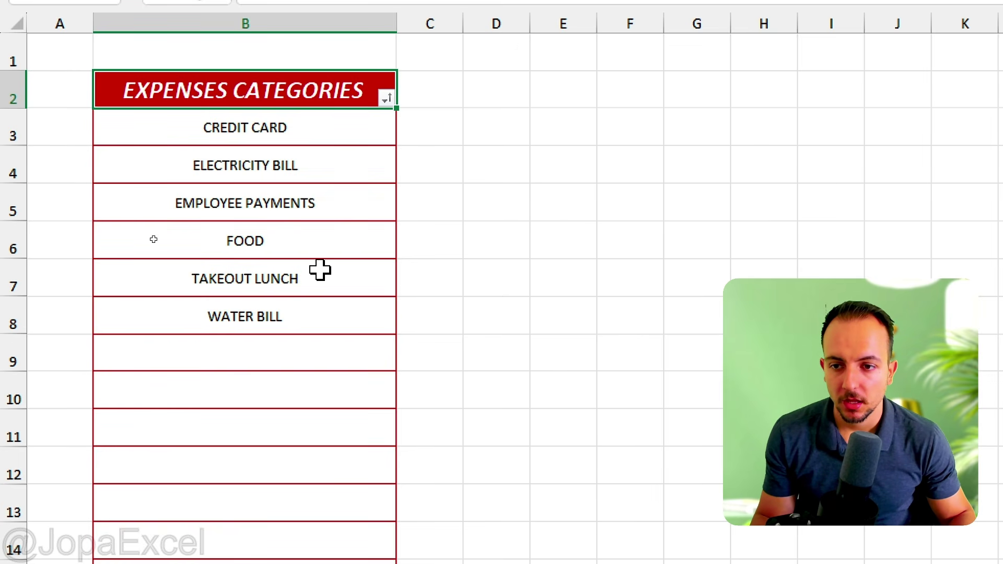
Try deleting the "FOOD" category and re-sorting the list A to Z, and undo both changes
click(334, 248)
key(Delete)
click(455, 209)
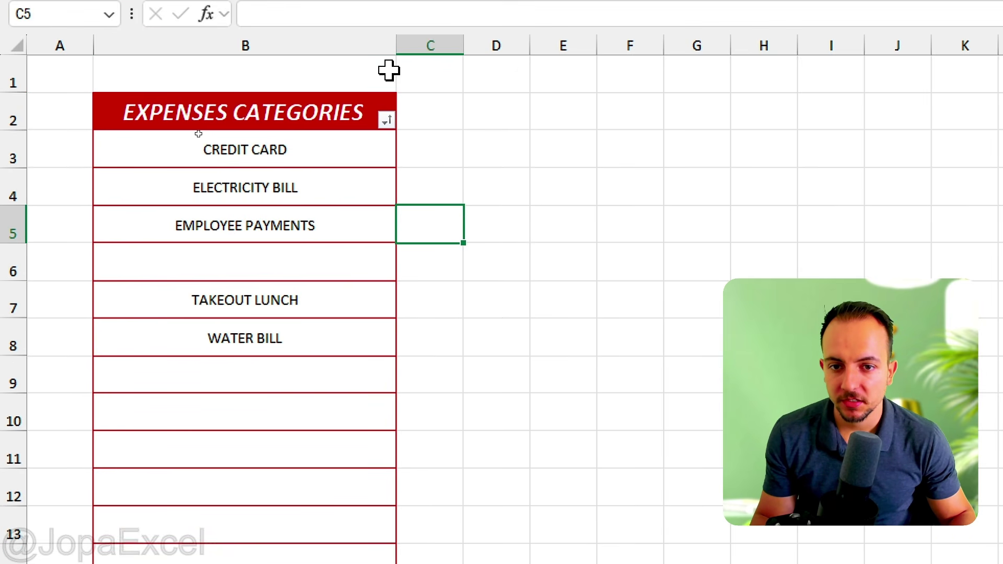
click(386, 120)
click(330, 142)
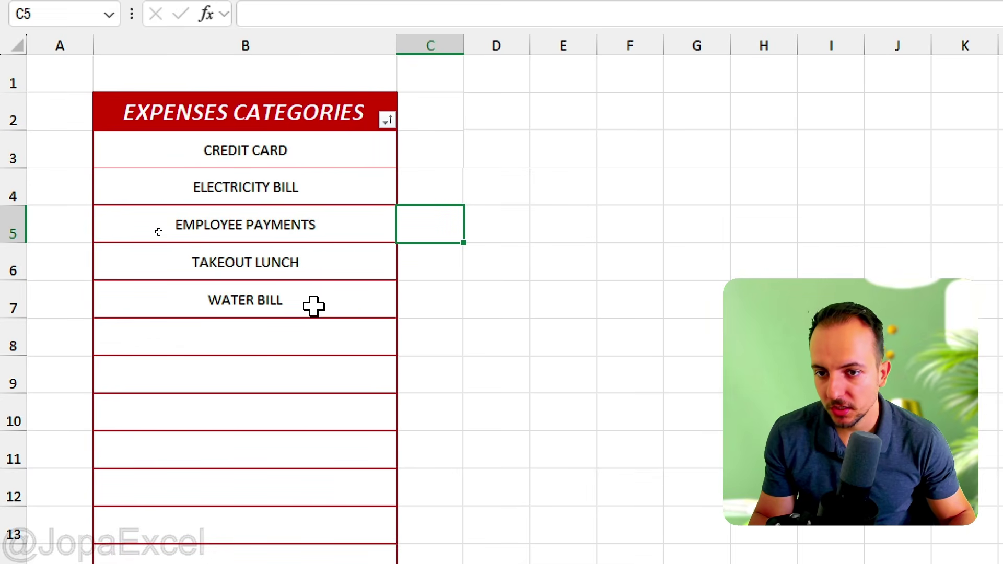
key(ctrl+z)
key(ctrl+z)
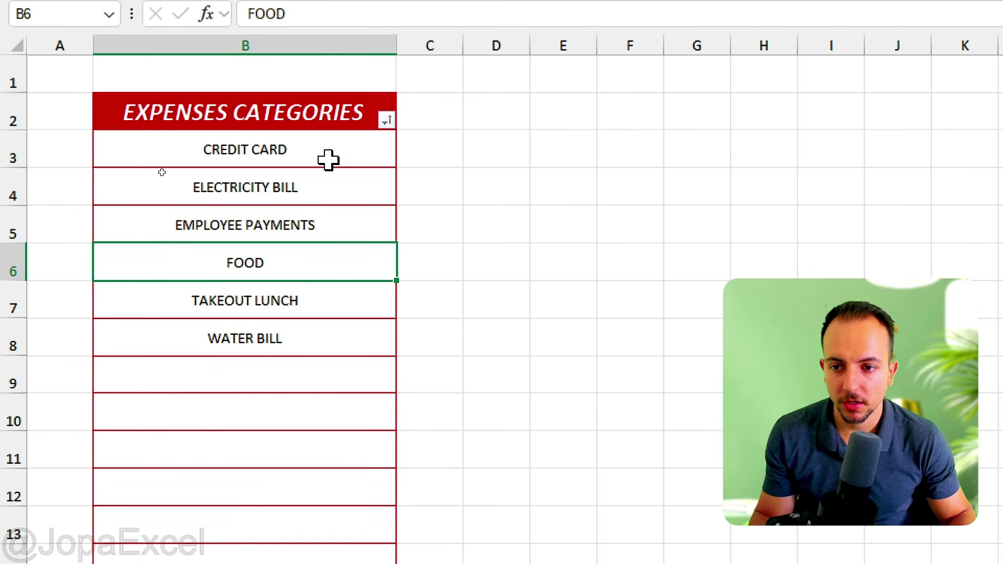
click(328, 161)
click(299, 109)
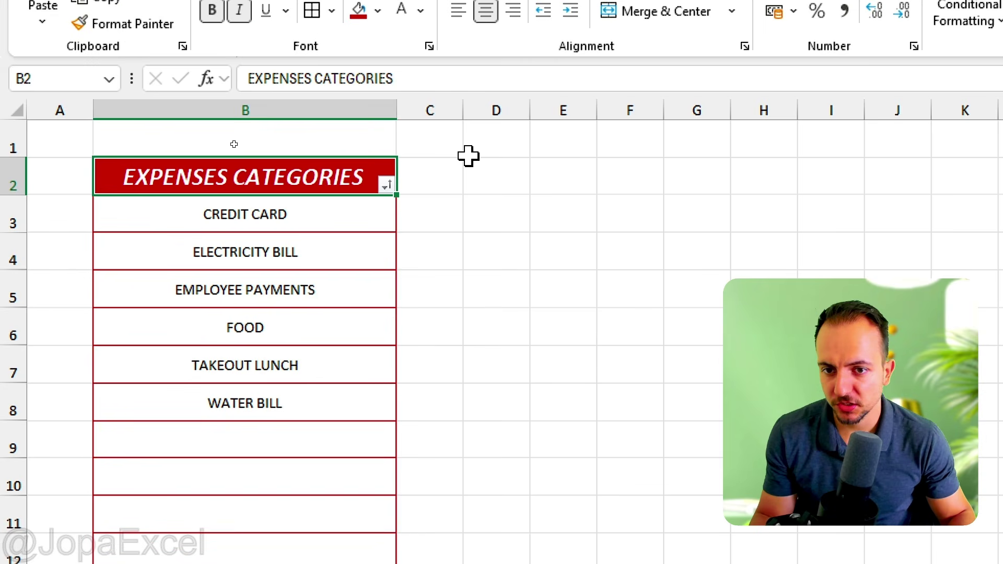
click(312, 333)
click(324, 287)
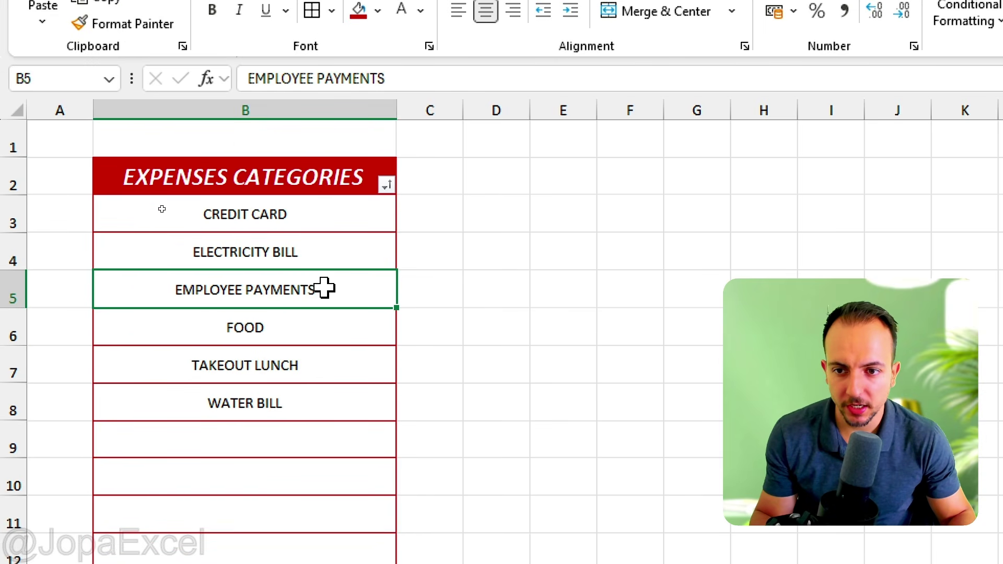
Add the category "123 ABC" in B9 and sort the category list from A to Z again
click(319, 425)
text(123 A)
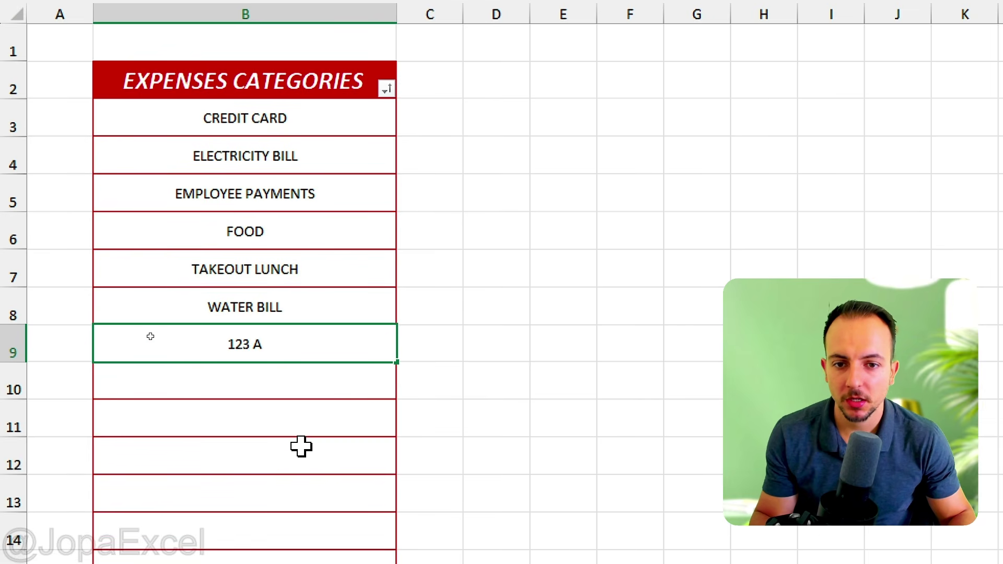
text(BC)
key(Return)
click(386, 90)
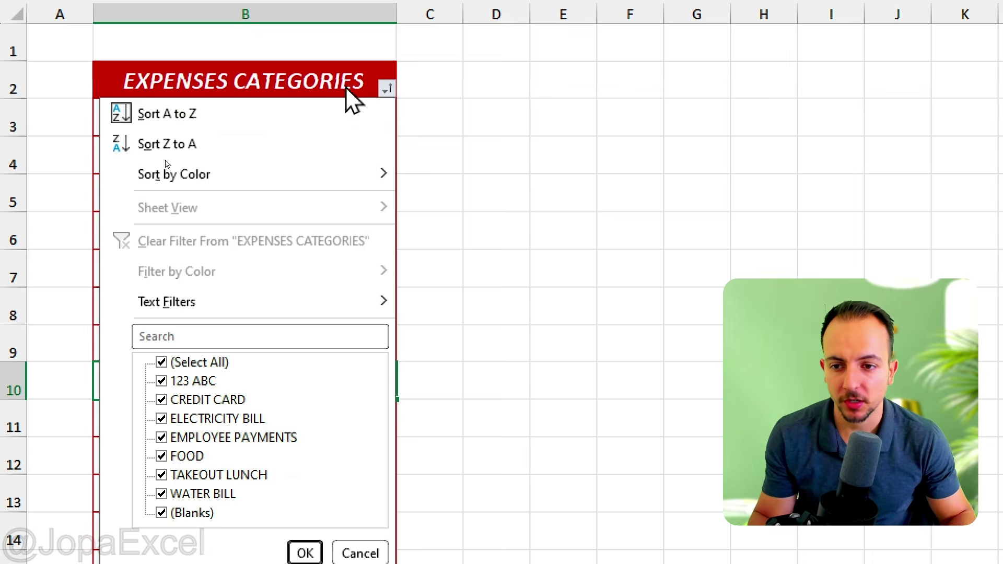
click(306, 110)
drag(303, 108, 303, 366)
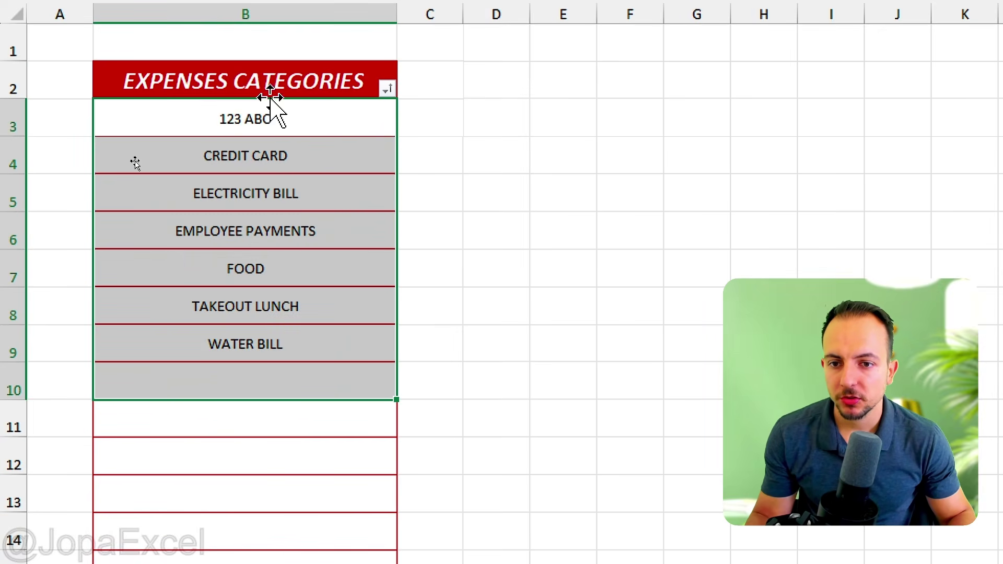
Switch to Sheet1 and select B6, the first empty cell under the CATEGORY heading
click(264, 141)
click(179, 529)
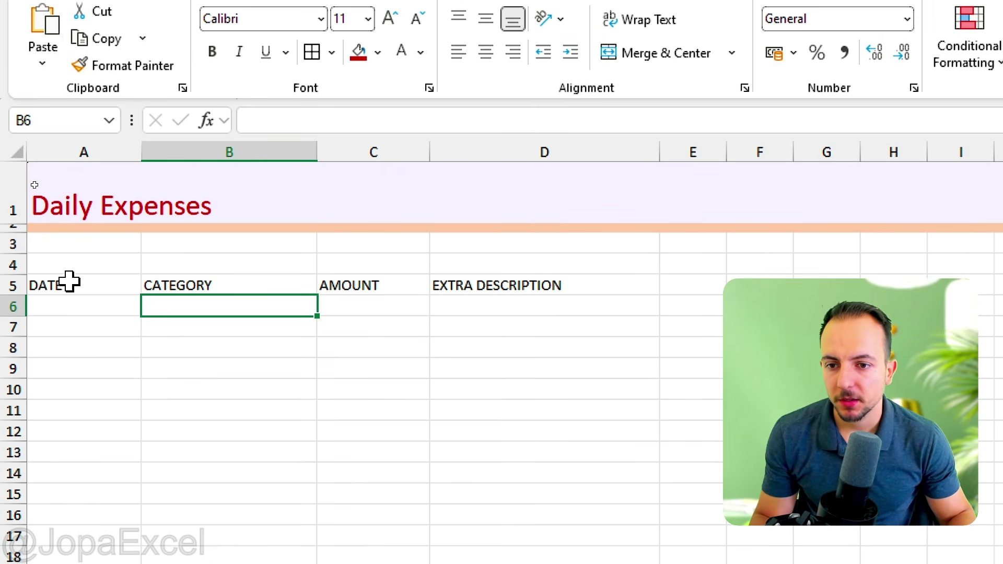
click(70, 201)
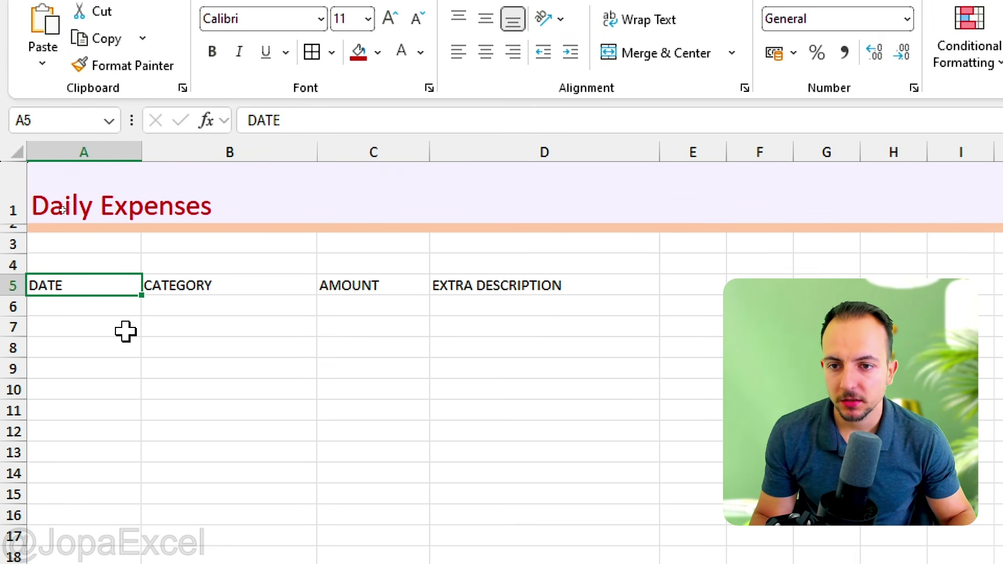
click(177, 310)
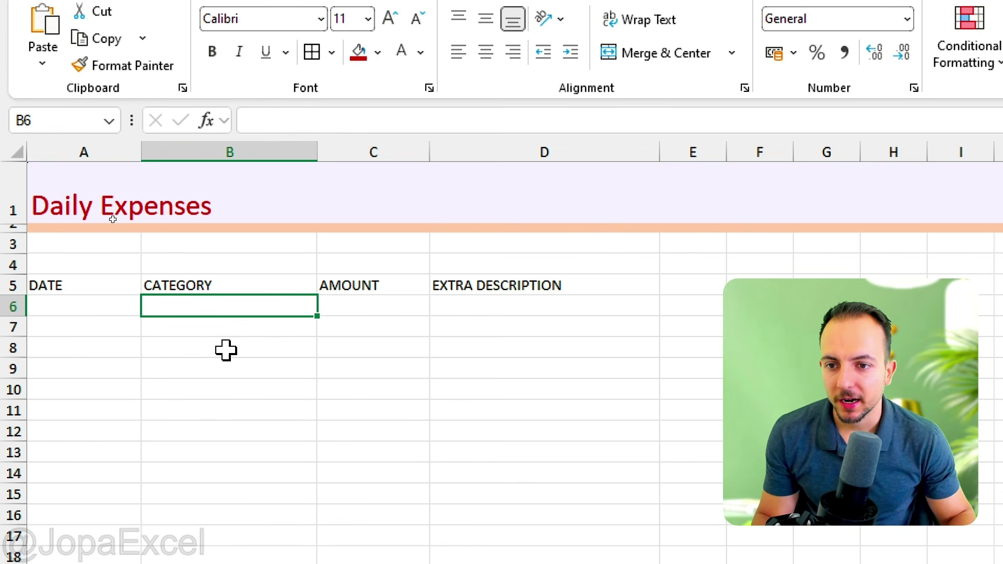
key(ctrl+Page_Up)
key(ctrl+2)
mouse_move(233, 254)
mouse_down()
mouse_move(380, 335)
mouse_move(219, 256)
mouse_up()
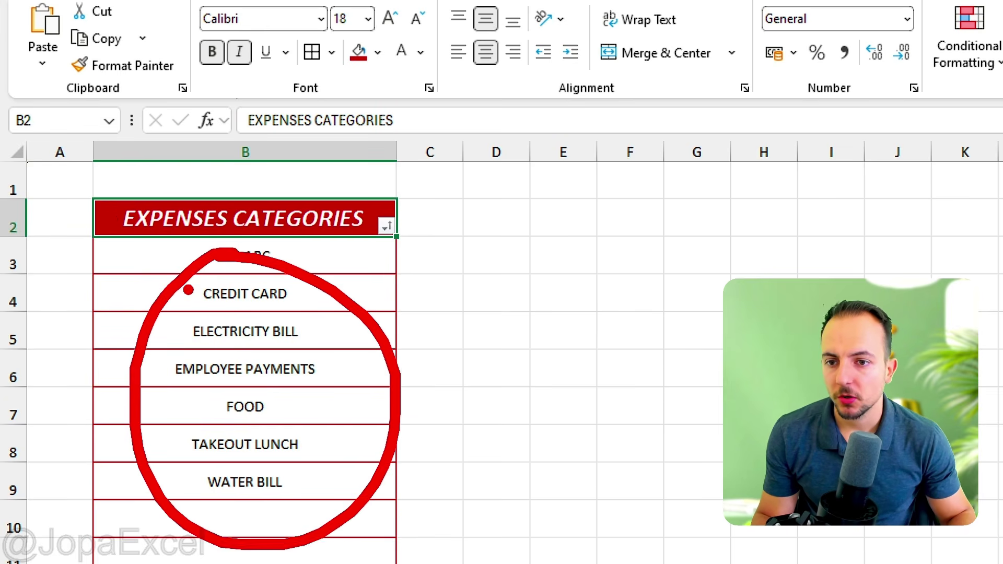
key(Escape)
key(ctrl+Page_Down)
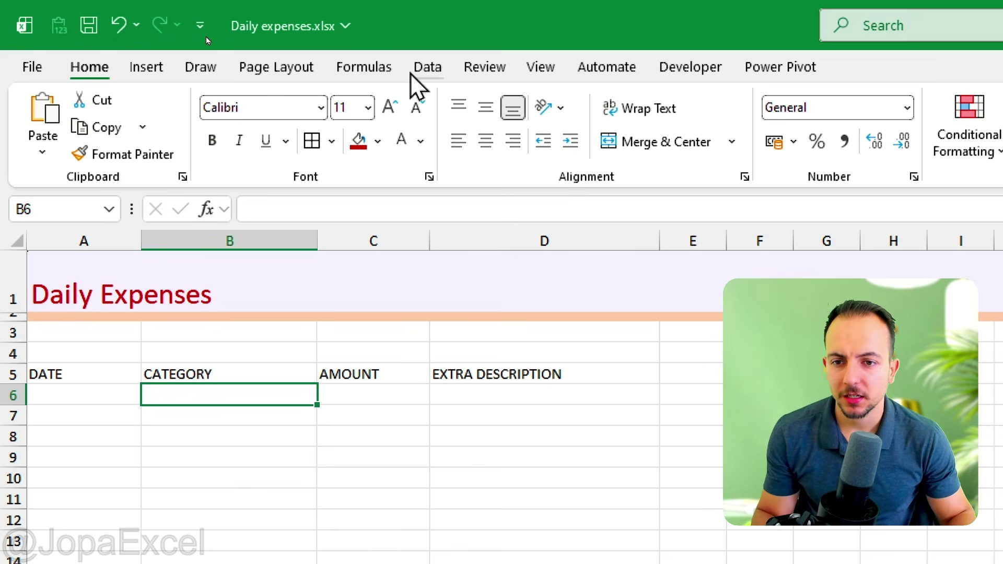
Start a data validation rule for cell B6 that allows values from a list
click(413, 73)
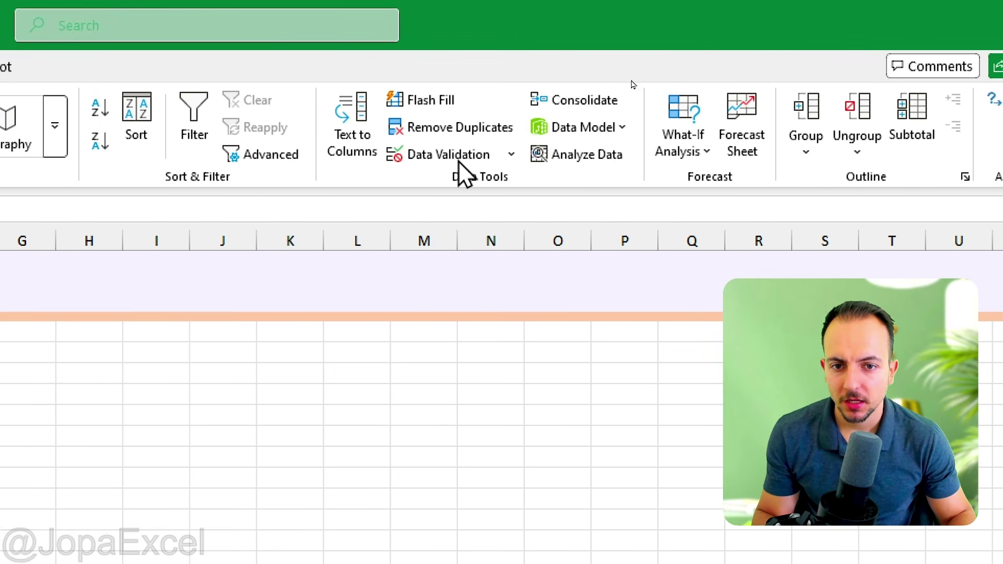
click(460, 161)
drag(259, 214, 449, 134)
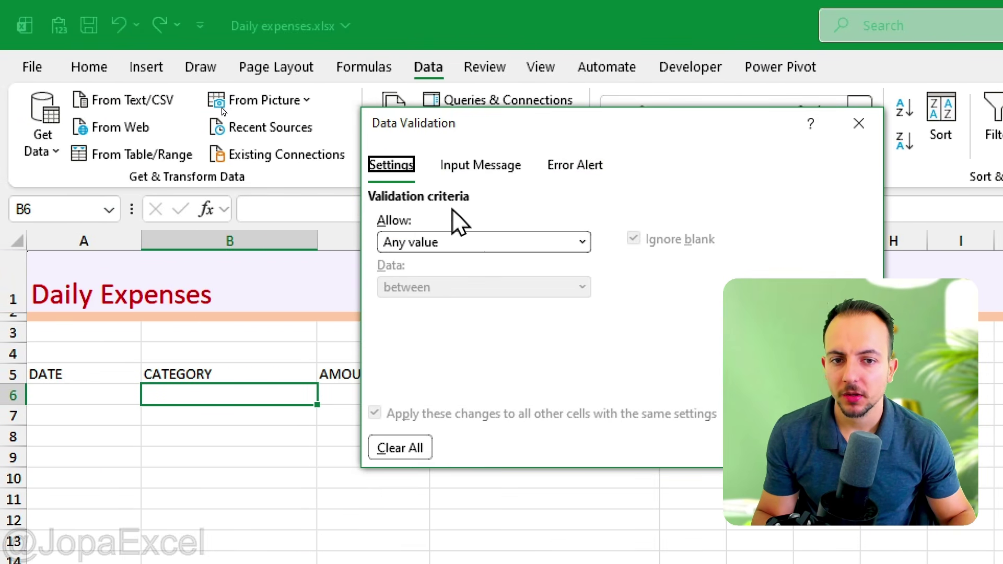
drag(400, 255, 447, 259)
click(448, 245)
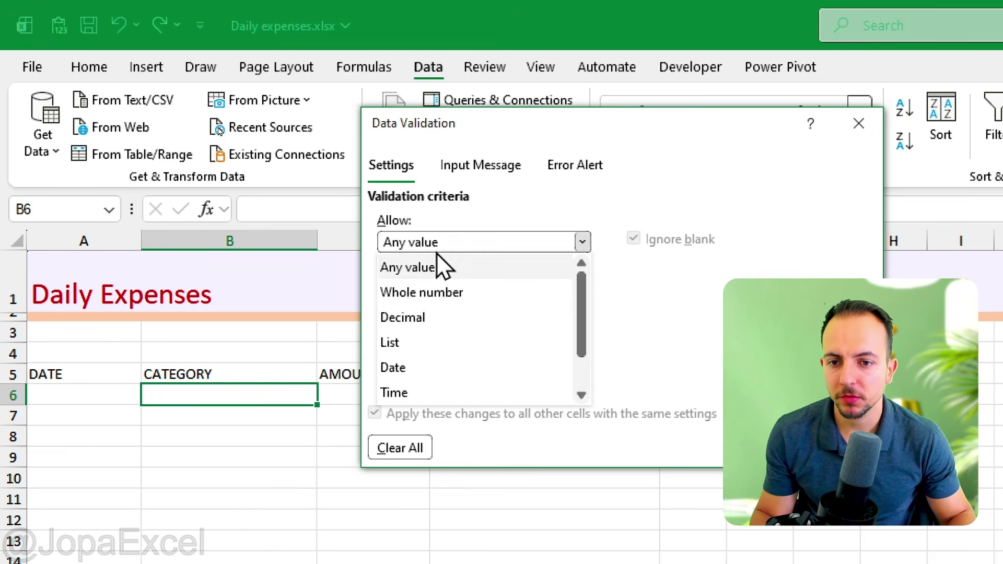
click(422, 340)
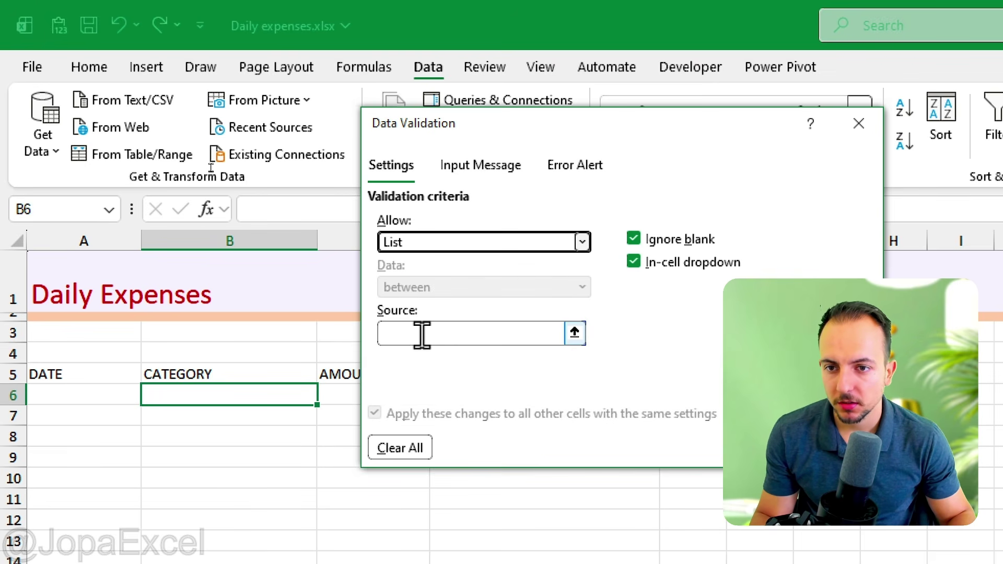
Set the validation list source to the category cells =Sheet2!$B$3:$B$20 and apply the rule
click(422, 334)
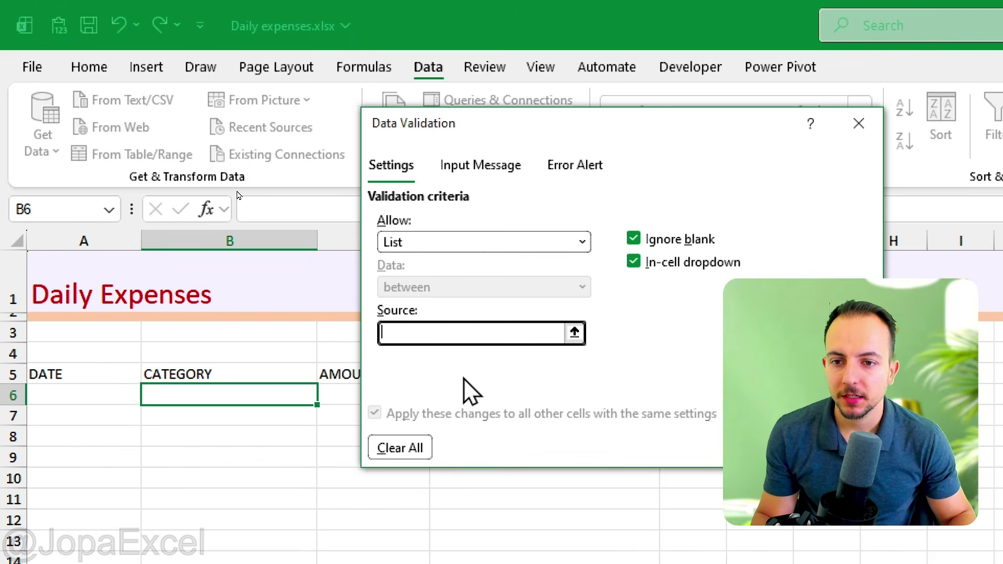
click(574, 333)
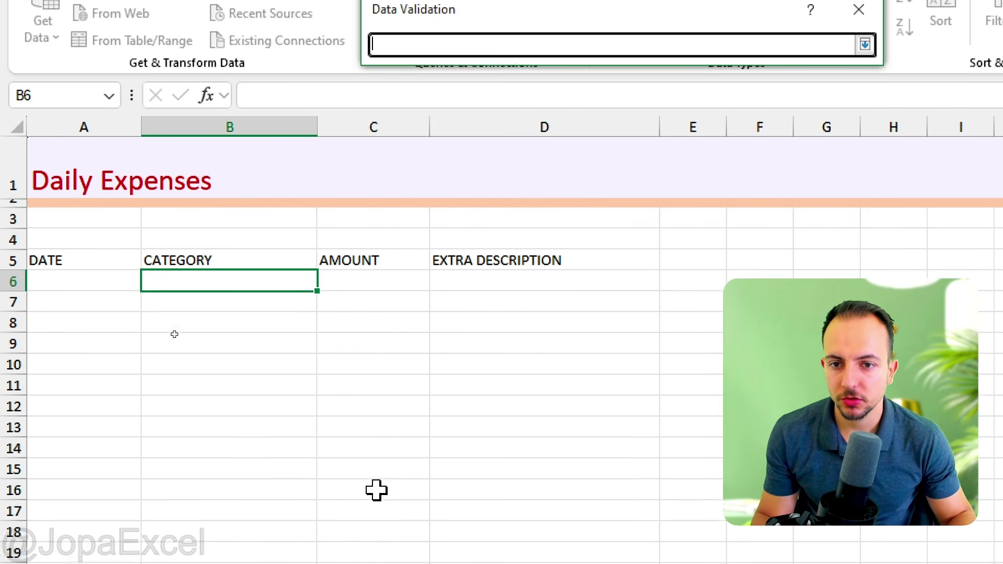
click(225, 522)
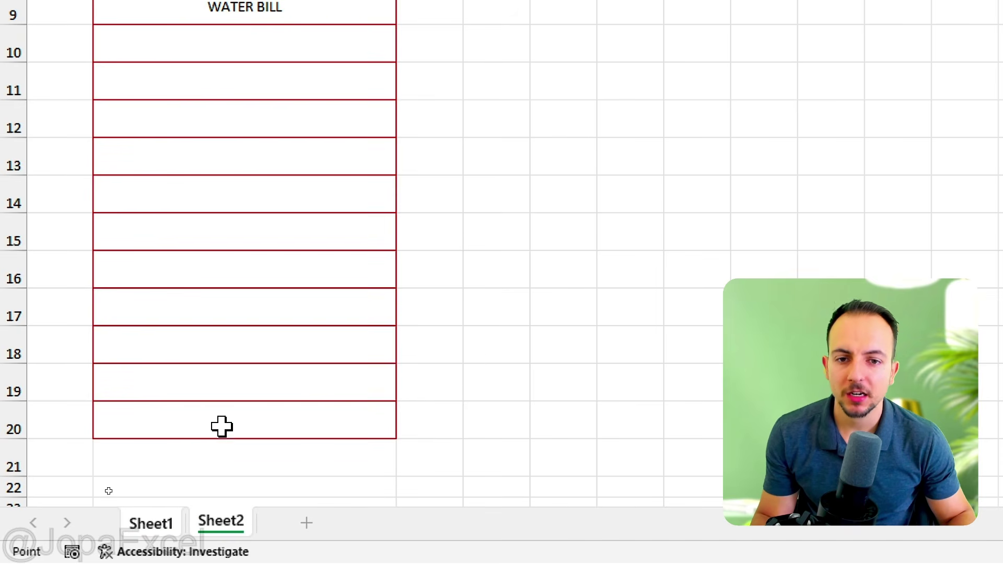
drag(221, 425, 237, 65)
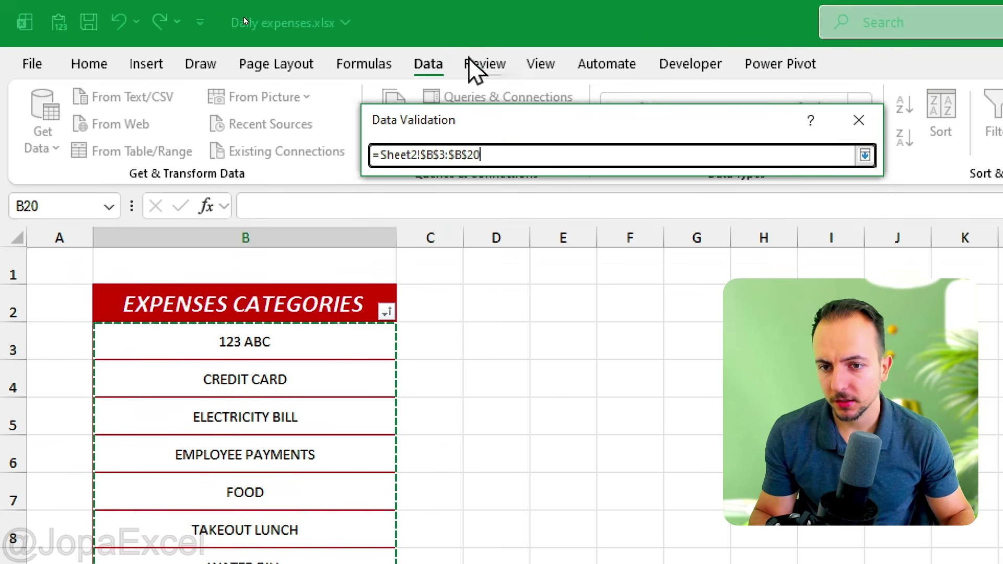
click(865, 158)
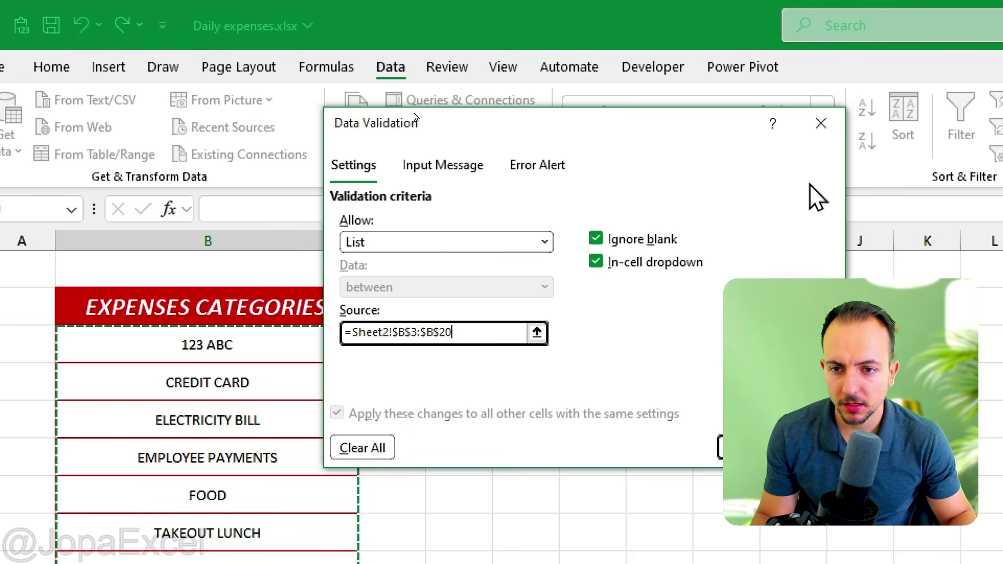
click(723, 447)
Try several categories from the B6 dropdown, such as TAKEOUT LUNCH, CREDIT CARD and ELECTRICITY BILL, and clear the cell
click(287, 395)
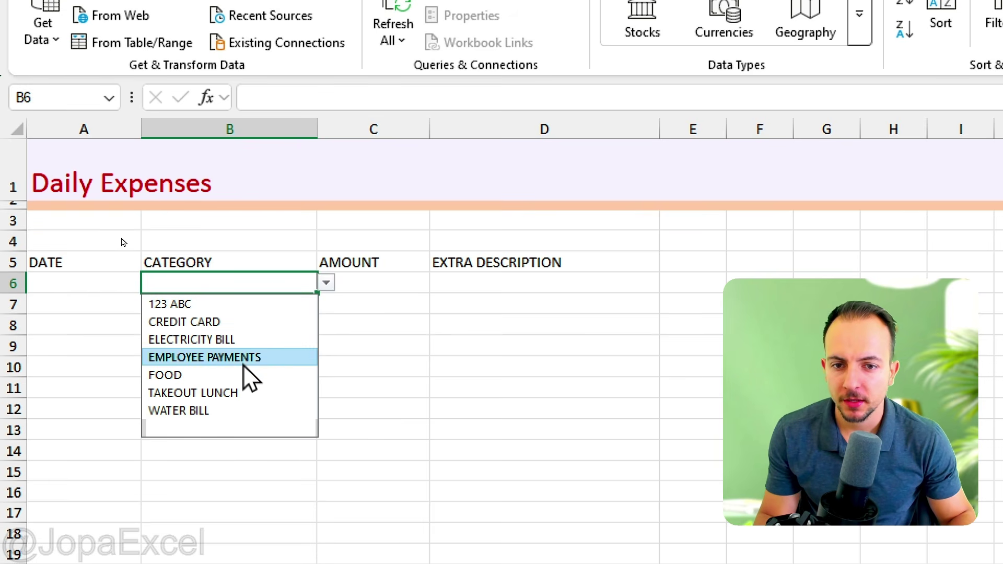
click(243, 366)
click(326, 282)
click(252, 393)
click(326, 283)
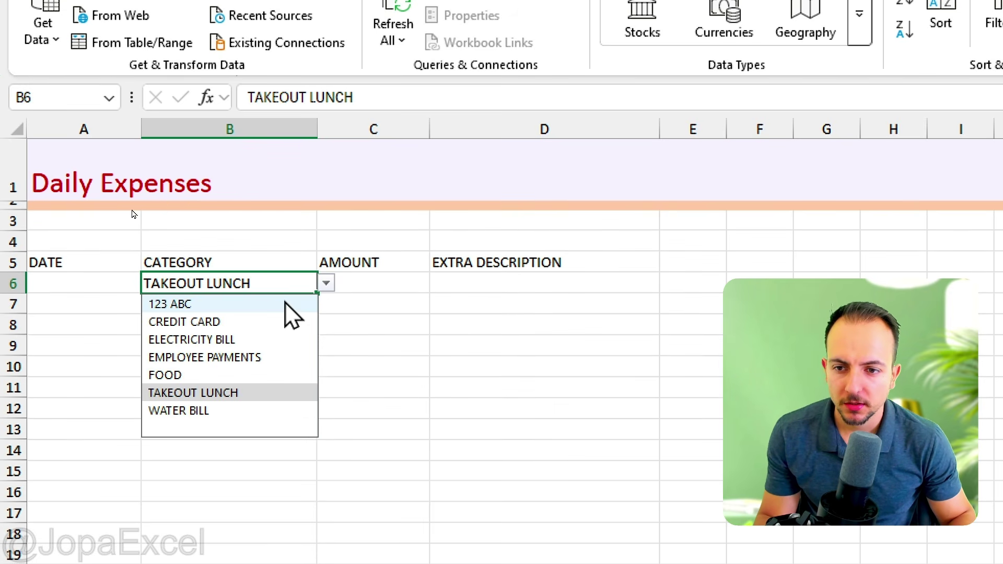
click(233, 322)
click(329, 287)
click(314, 285)
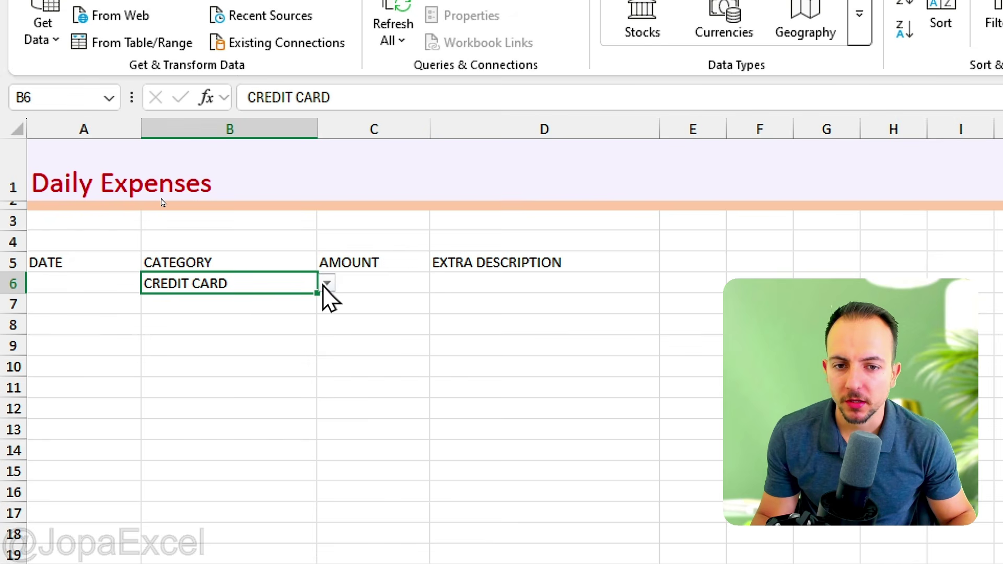
click(326, 283)
click(241, 340)
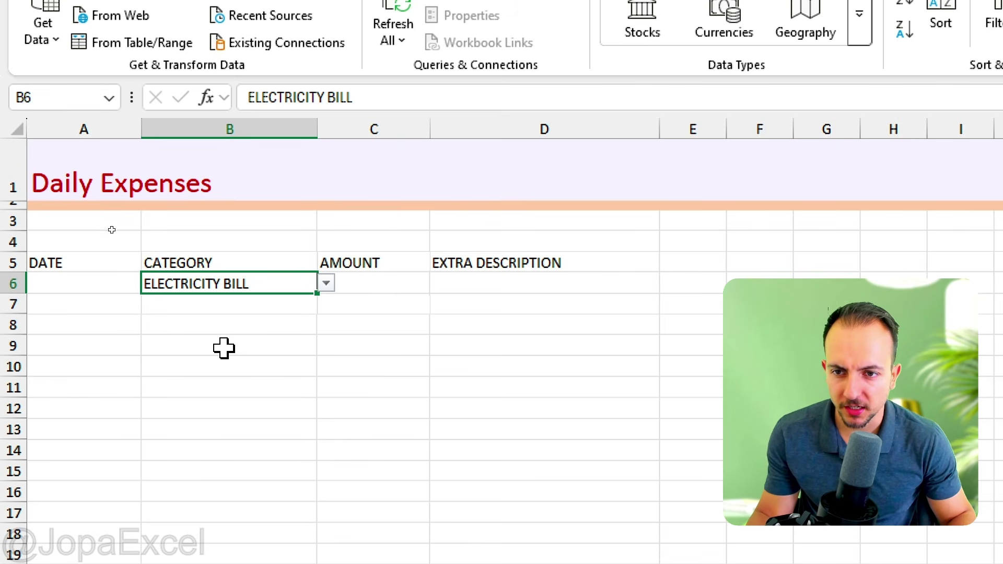
key(Delete)
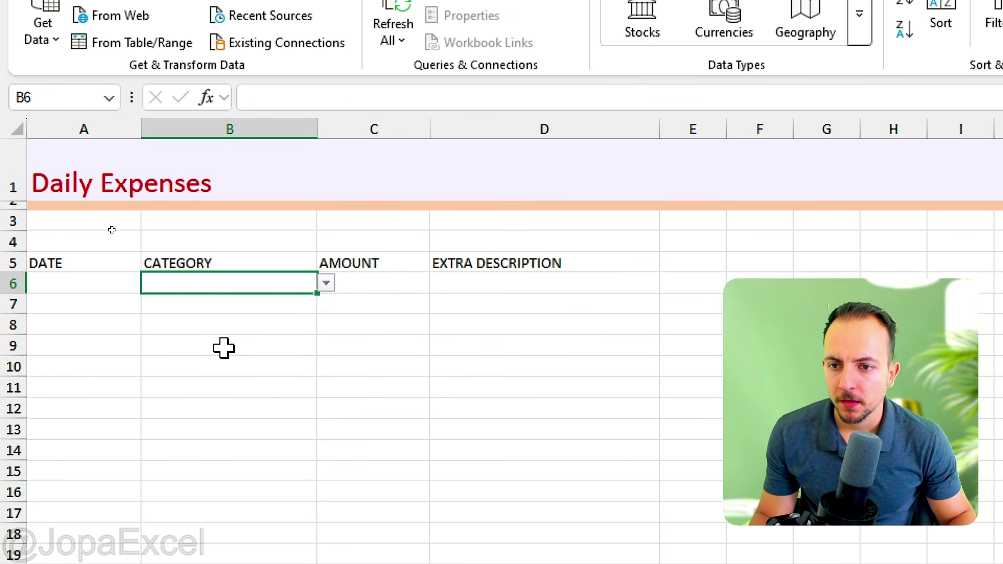
Try choosing the category "123 ABC" from the dropdown in B6
click(75, 283)
click(363, 284)
click(293, 284)
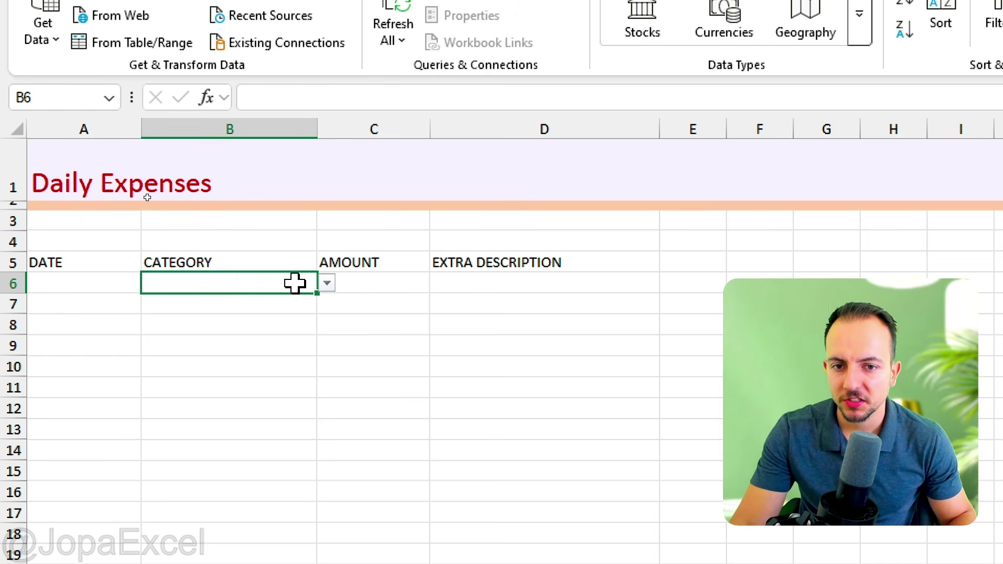
click(328, 284)
click(269, 302)
click(349, 287)
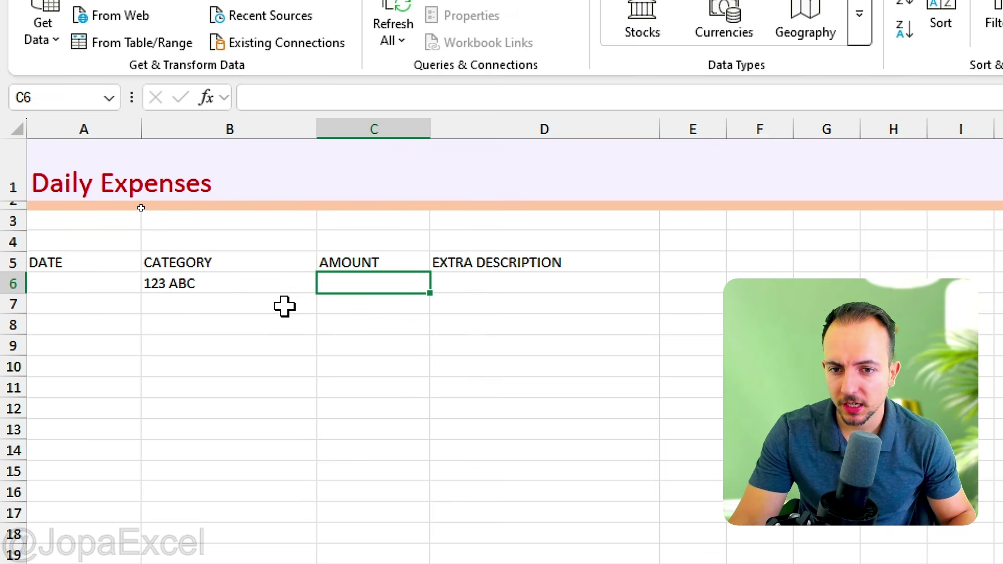
Choose TAKEOUT LUNCH as the category in B6 and enter the amount 9.90 in C6
click(309, 282)
click(326, 283)
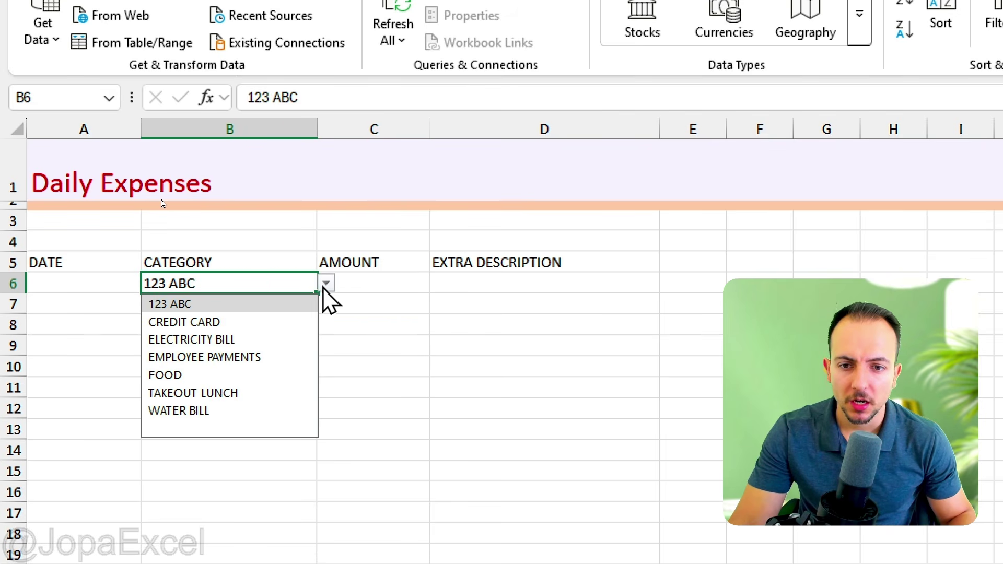
click(283, 391)
click(378, 290)
text(9,)
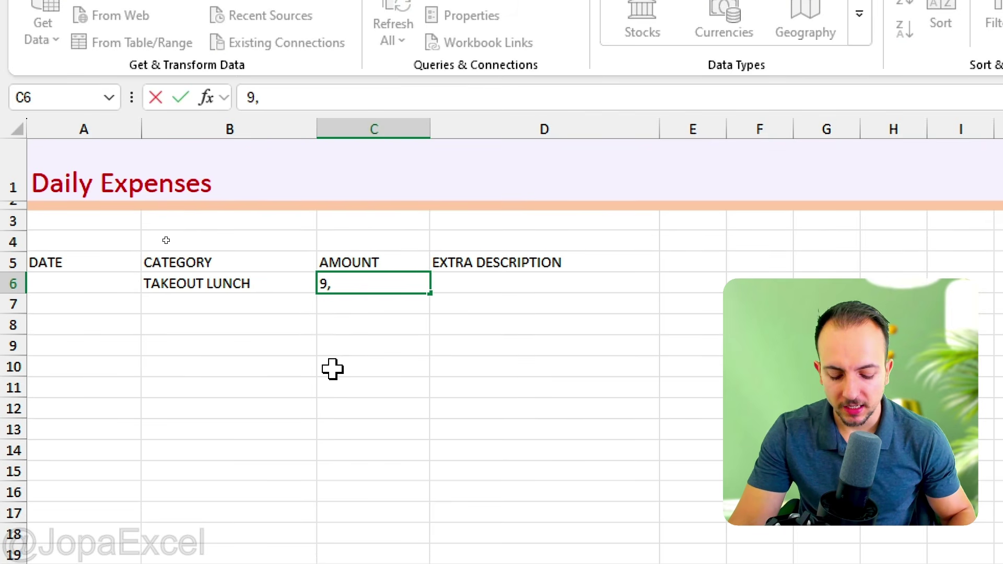
key(BackSpace)
text(.90)
key(Return)
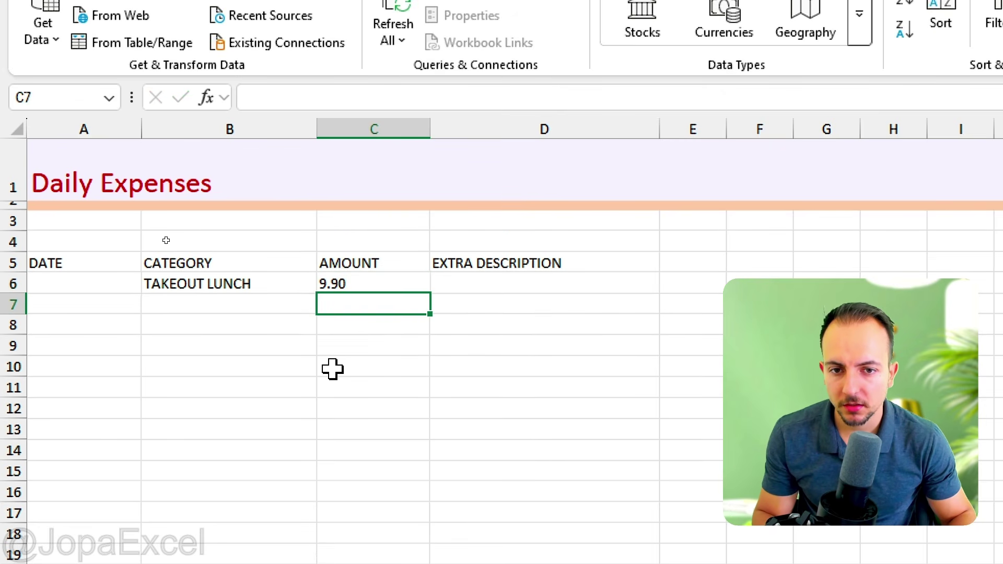
Apply the Accounting number format with the dollar sign to the amount in C6
click(371, 282)
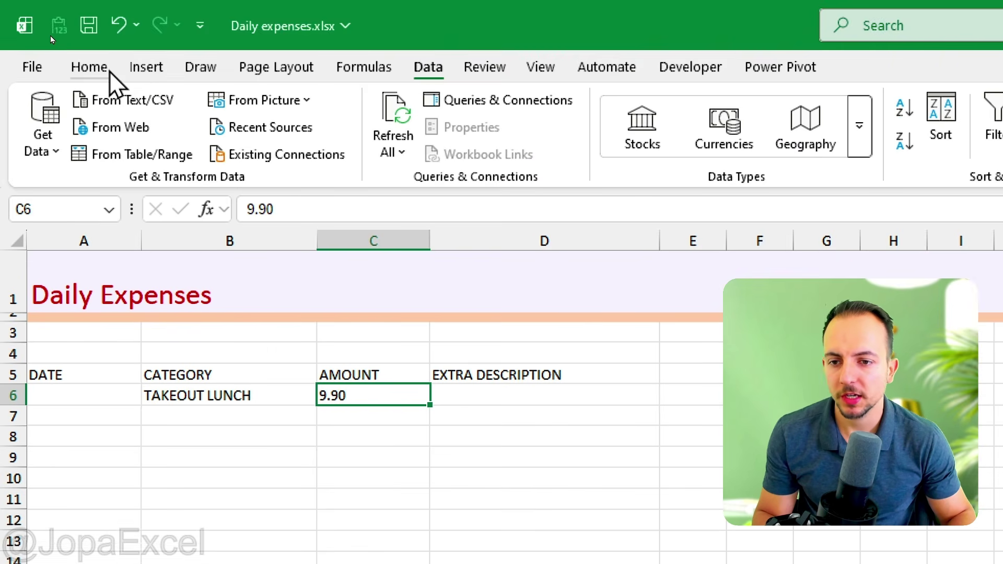
click(89, 65)
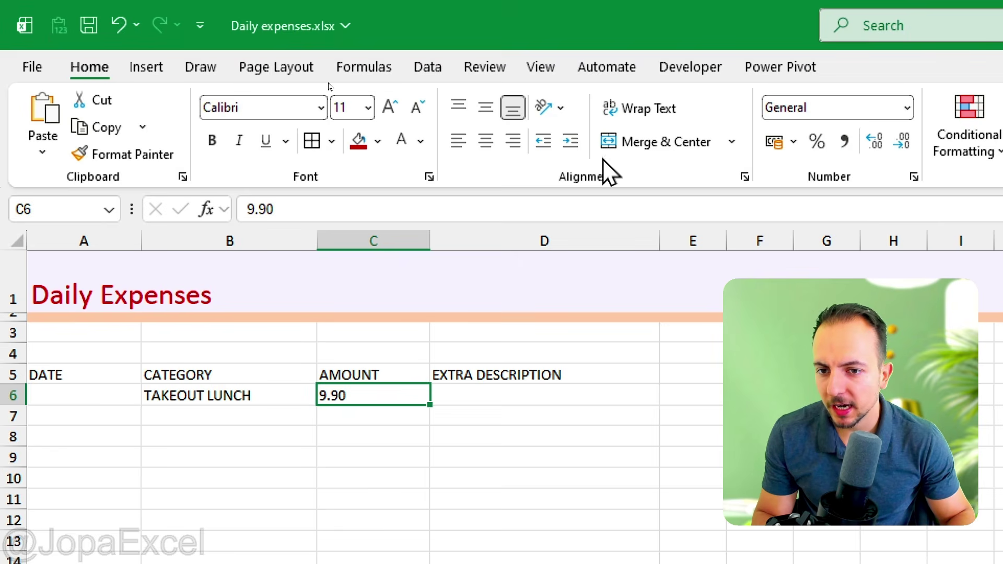
click(486, 108)
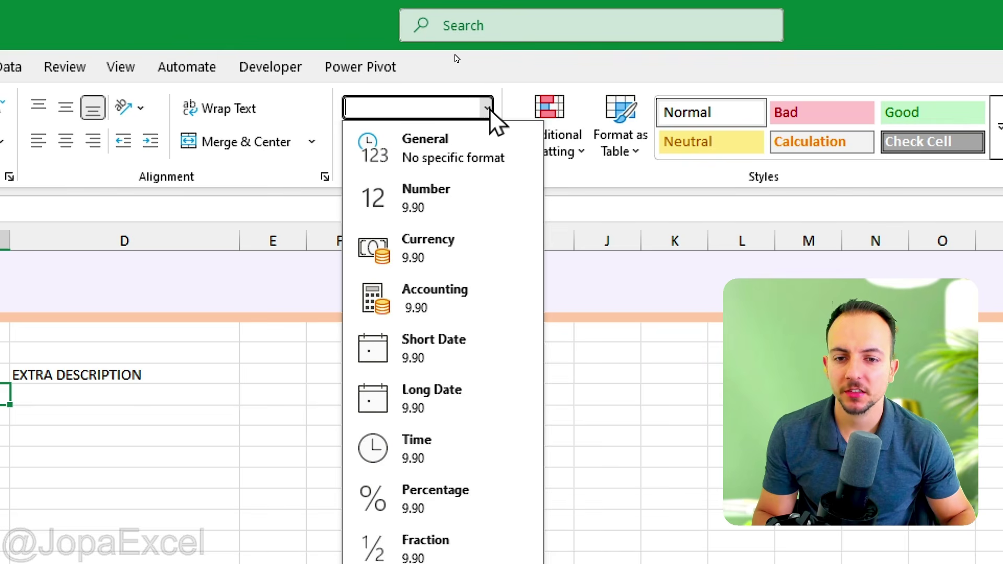
click(483, 240)
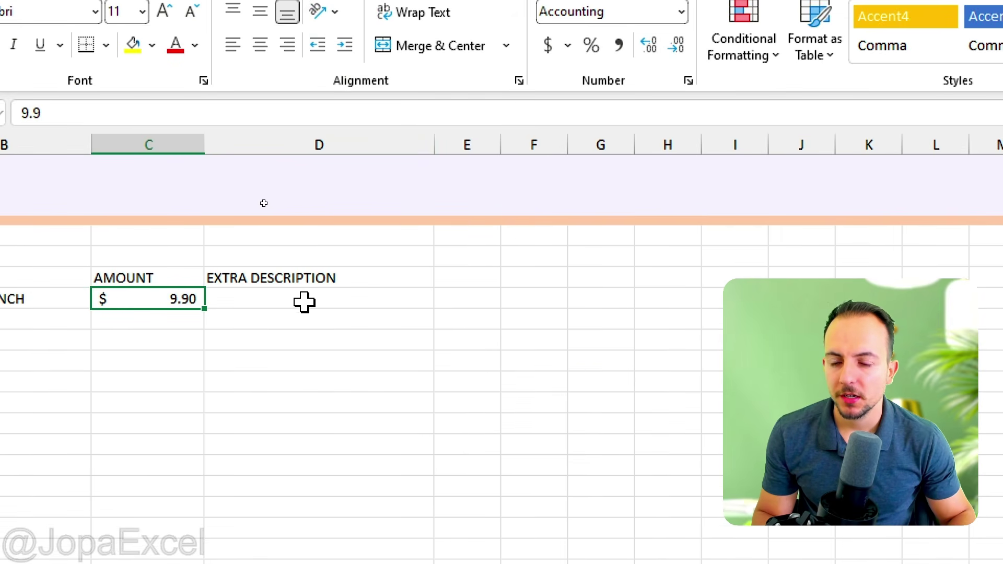
Enter "BOUGHT JPOAS MARKET" as the extra description in D6
click(288, 222)
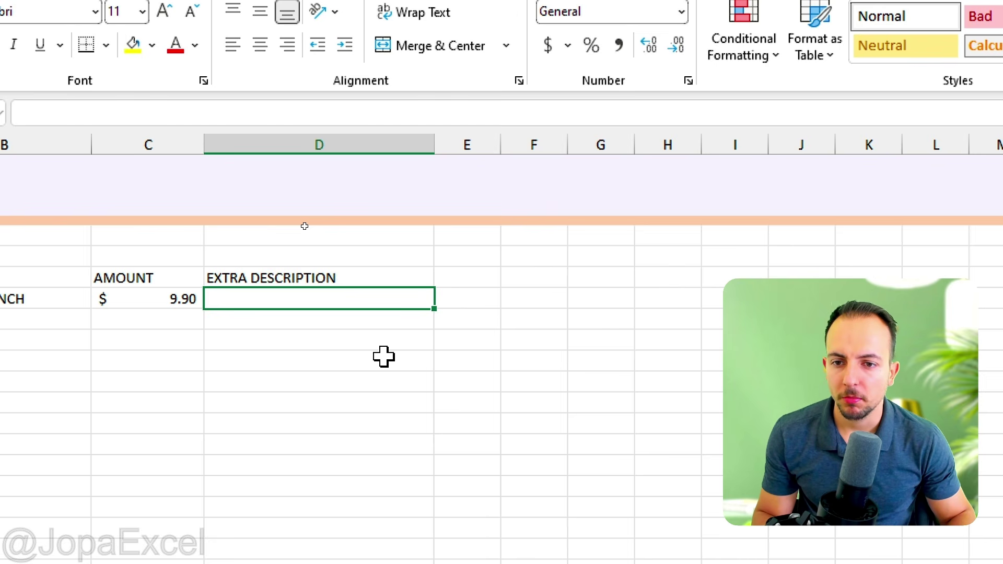
text(BOUGHT JPOAS)
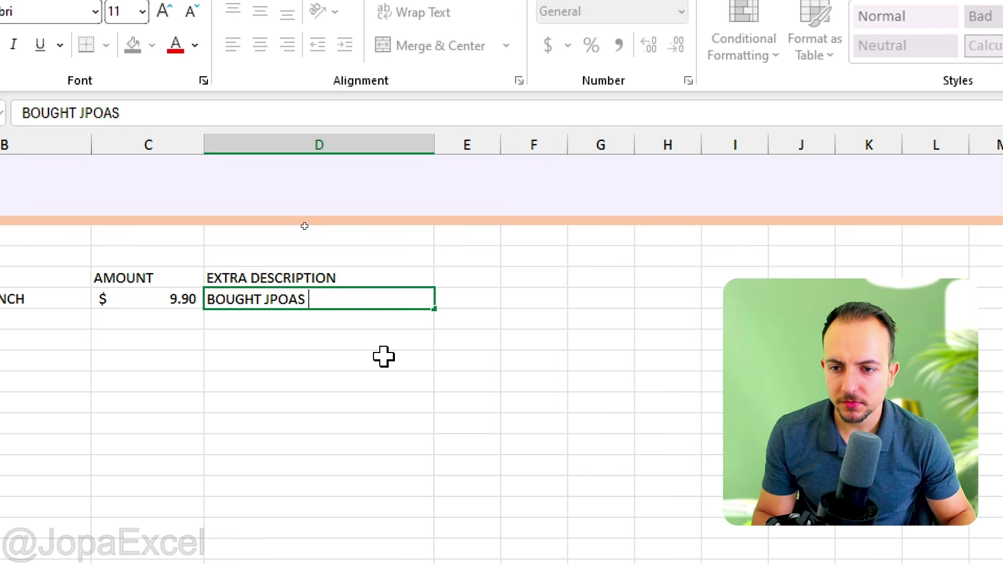
text( MARKET)
key(Return)
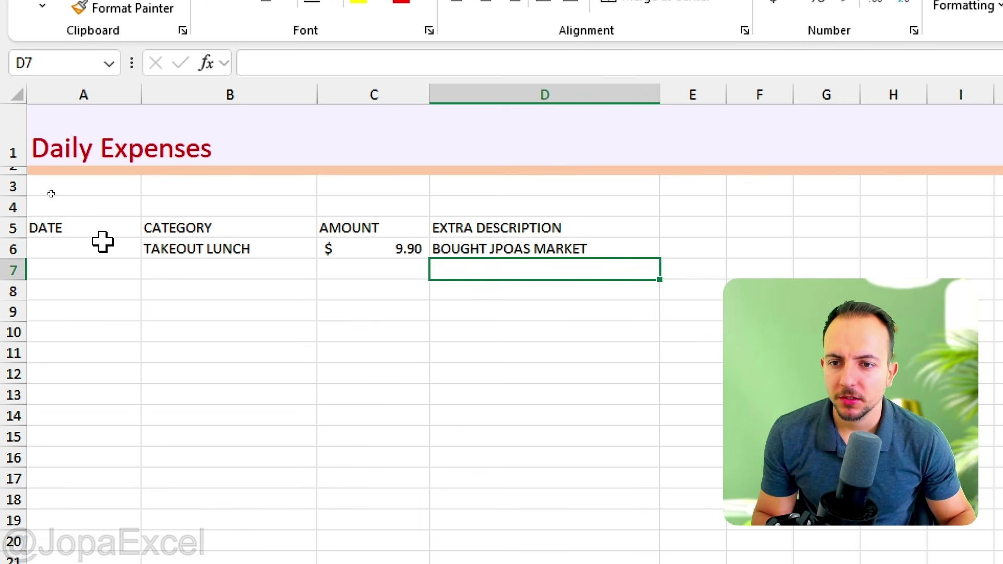
Enter the date 01/01/2027 in A6 for the takeout lunch expense
click(100, 272)
text(01/01/2027)
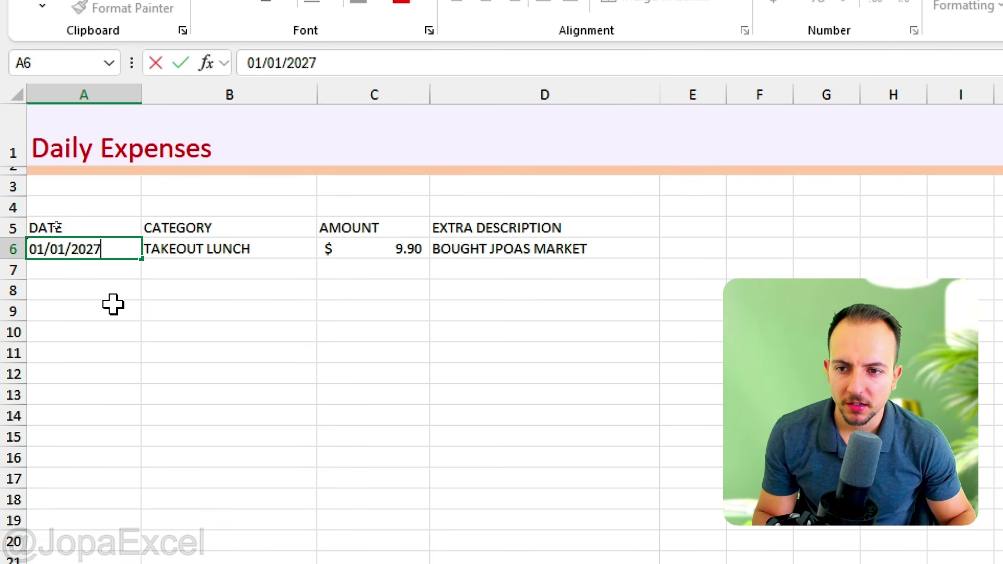
key(ctrl+Return)
Correct the extra description in D6 to "BOUGHT JOPA"S MARKET"
drag(106, 225, 486, 256)
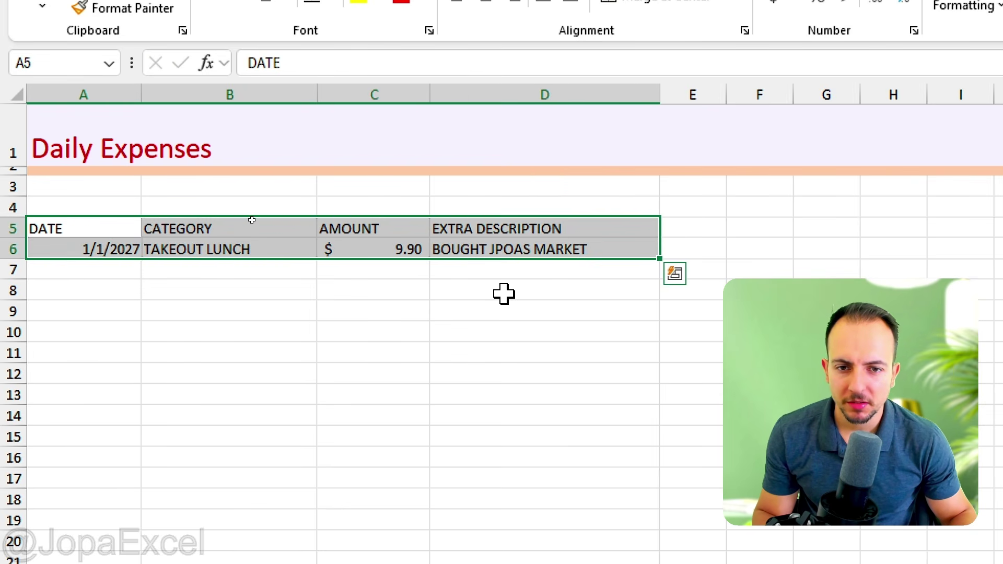
click(504, 291)
click(546, 254)
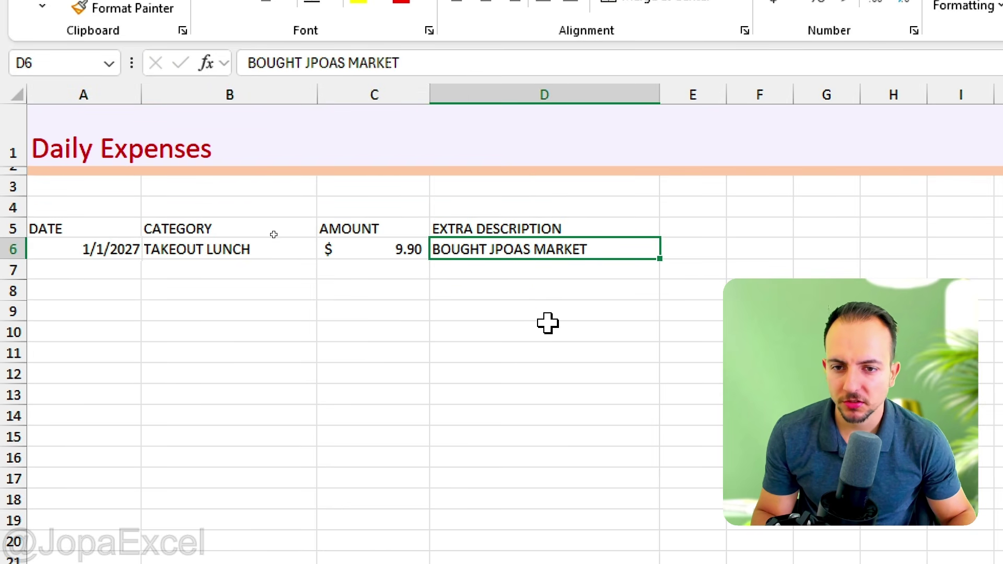
double_click(509, 250)
double_click(510, 251)
text(JOPA"S)
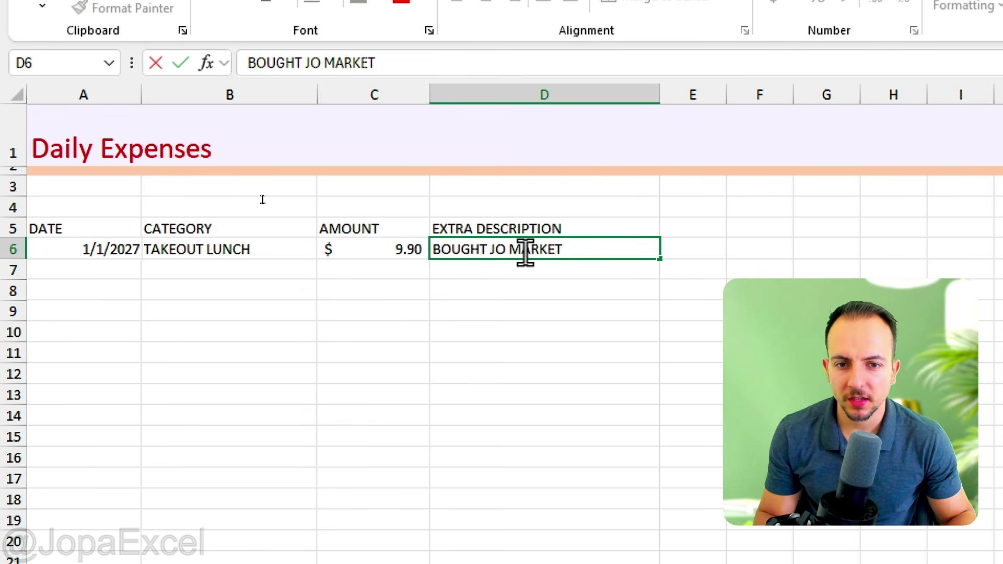
key(Return)
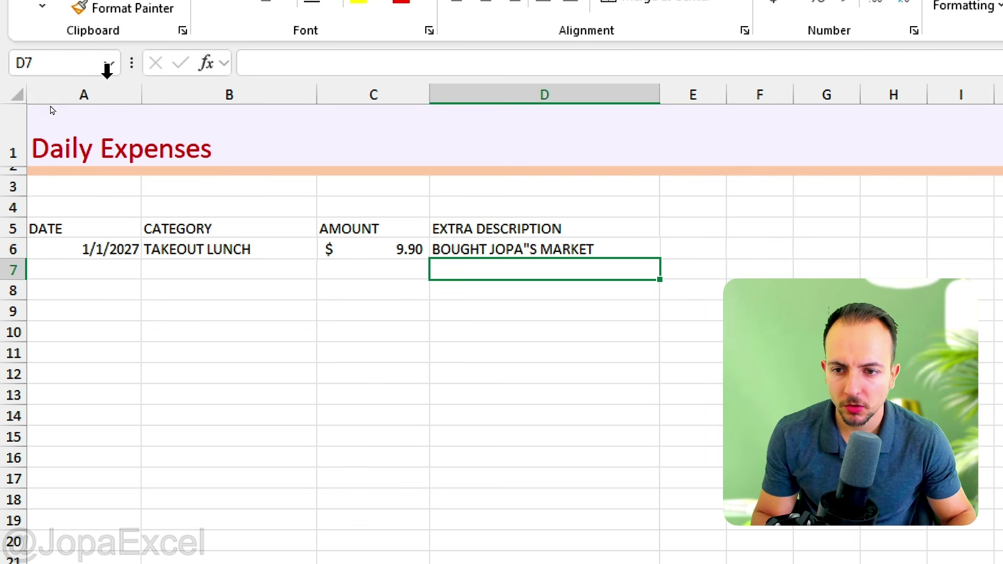
Double the height of all worksheet rows, and adjust title row 1 to be taller and orange row 2 a thin strip
click(16, 105)
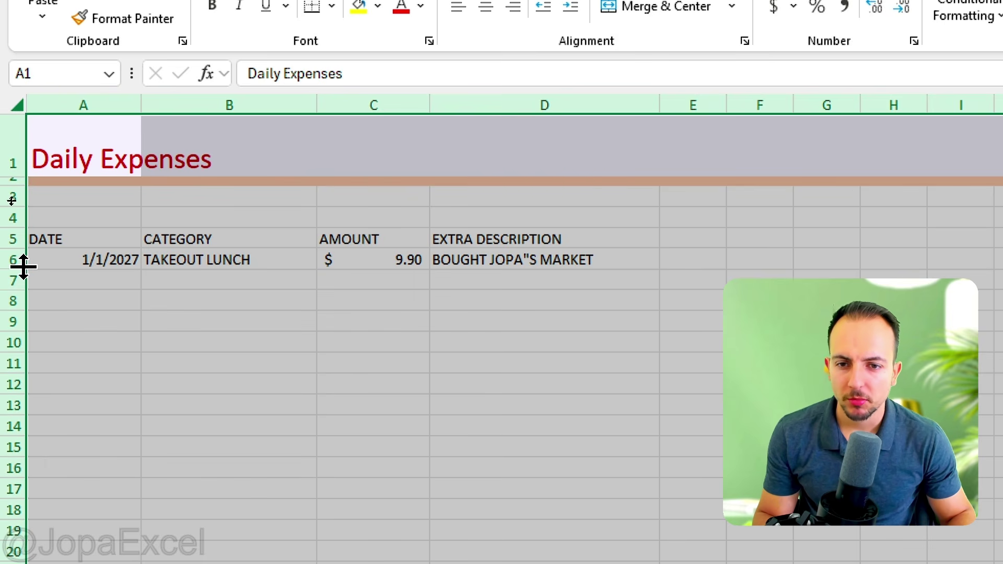
drag(23, 267, 35, 287)
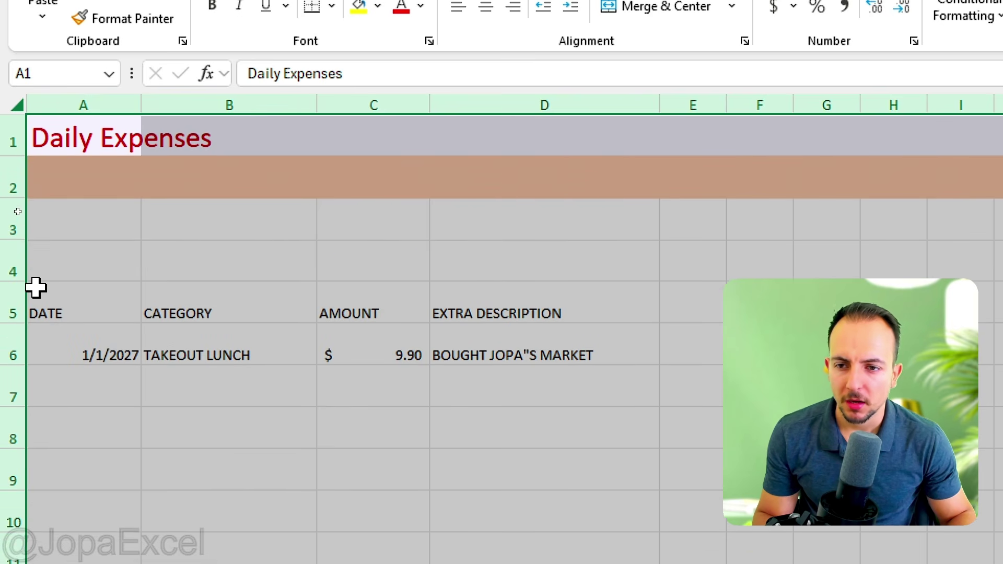
click(106, 399)
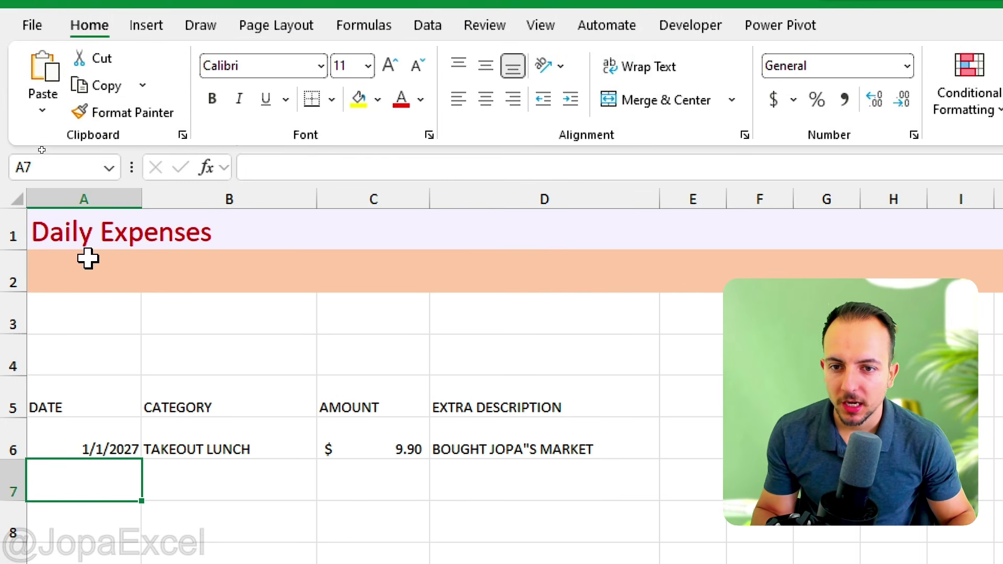
drag(20, 249, 16, 275)
drag(18, 318, 43, 264)
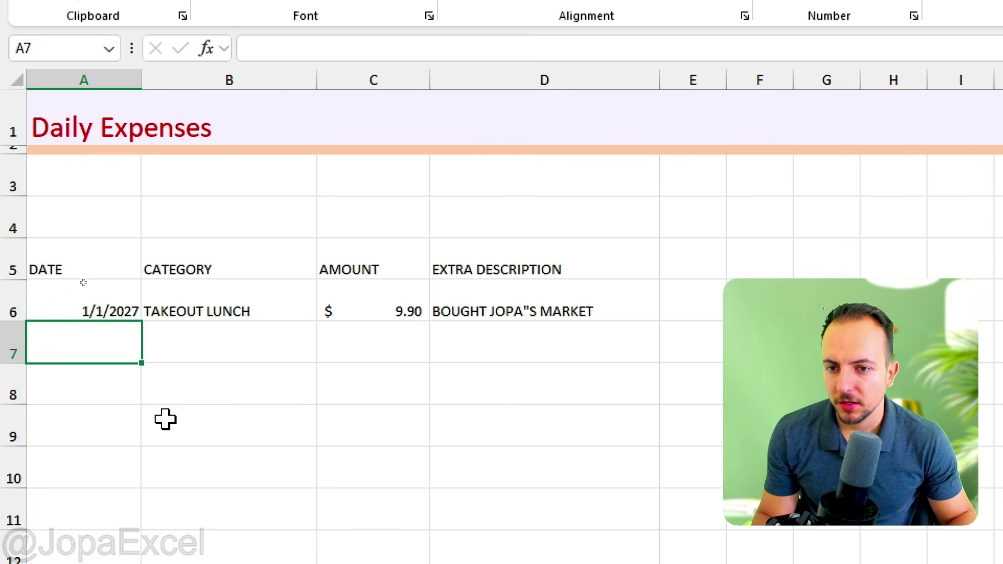
Center the contents of A5:D6 both vertically and horizontally
click(92, 259)
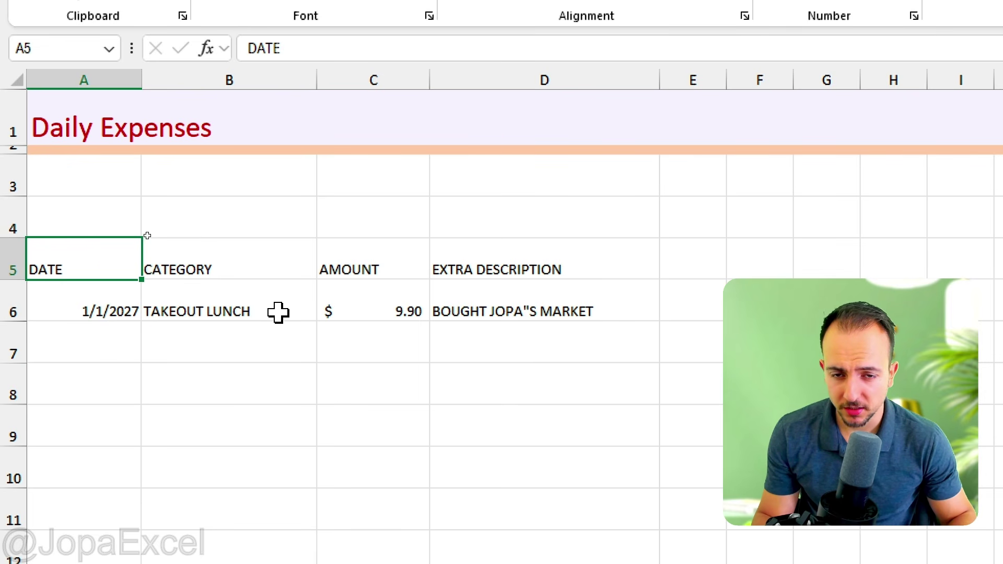
drag(105, 315, 544, 259)
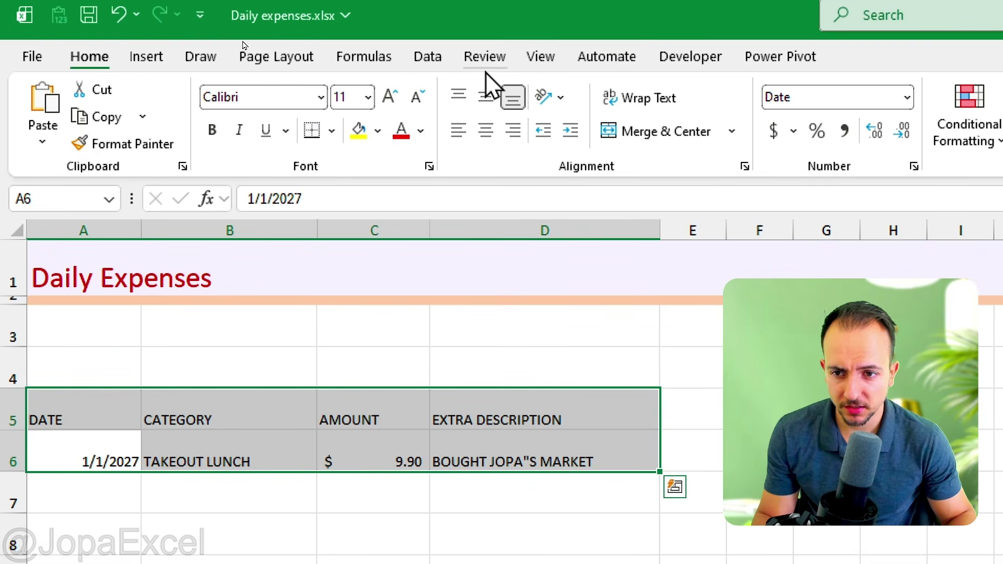
click(486, 97)
click(485, 130)
click(485, 130)
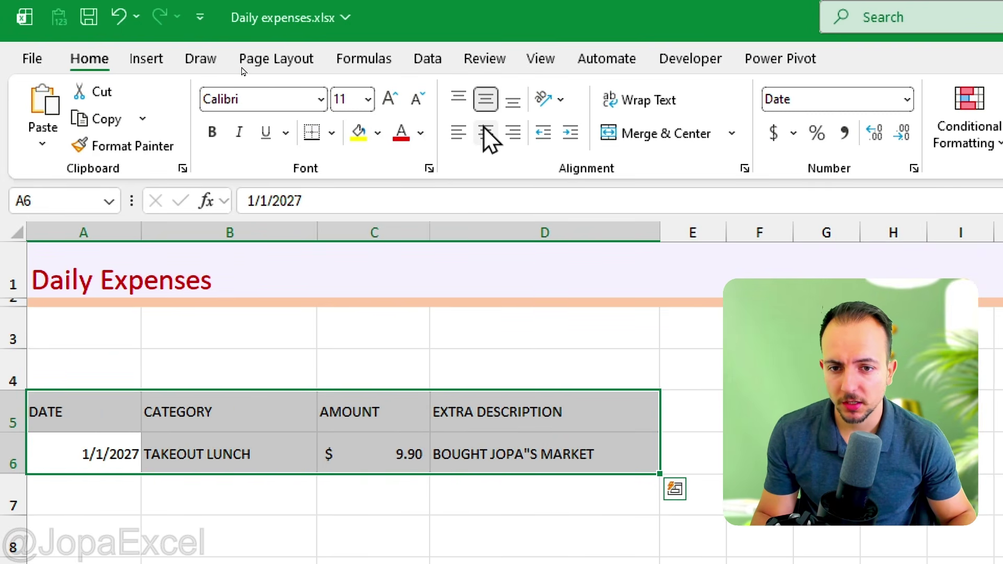
click(486, 134)
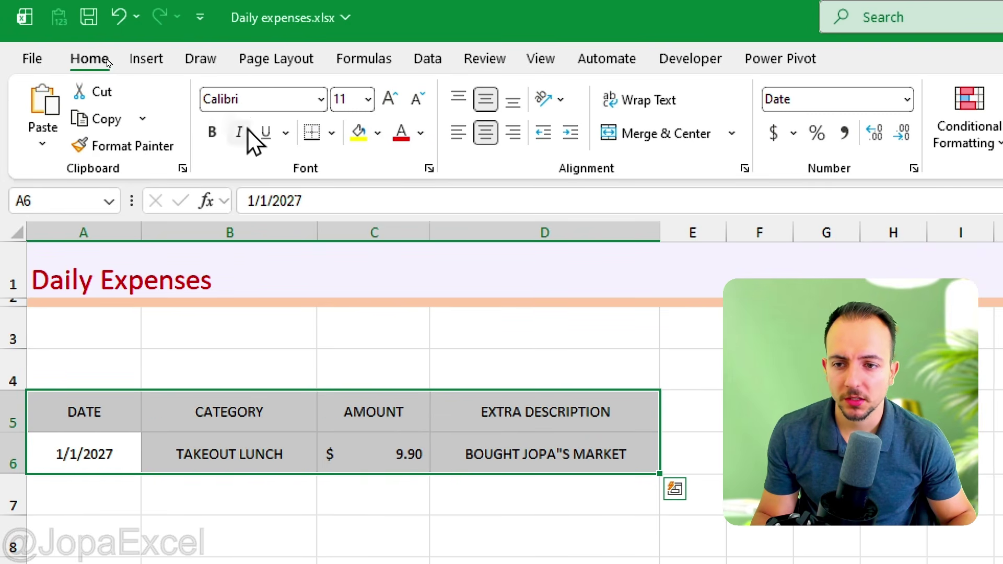
Convert the range A5:D6 into a table with headers
click(159, 79)
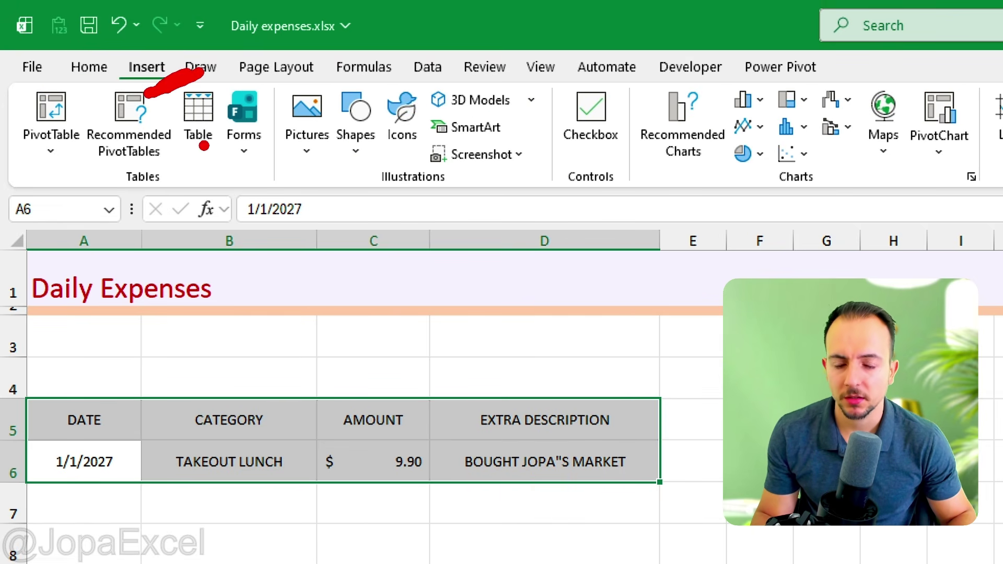
click(202, 115)
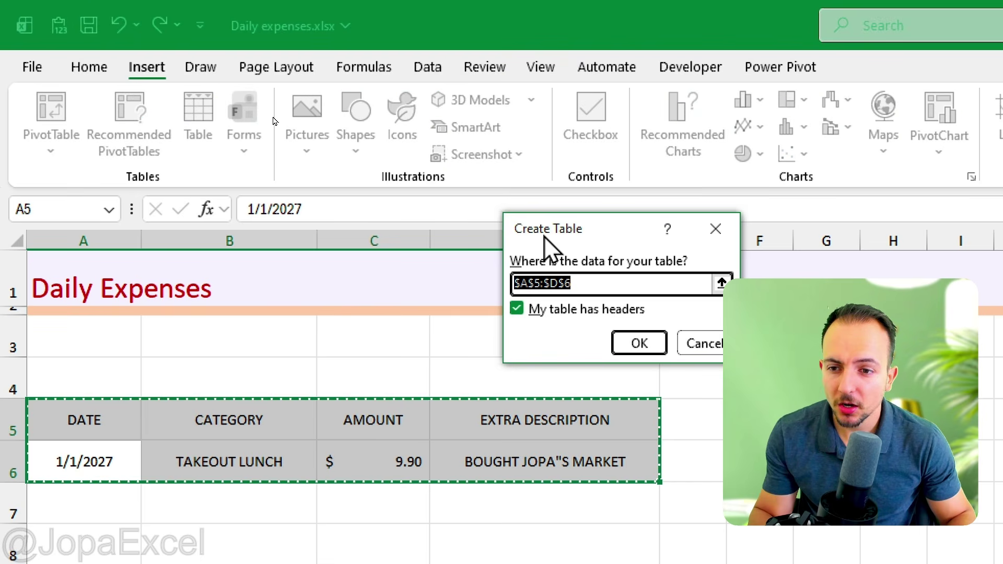
drag(546, 230, 249, 232)
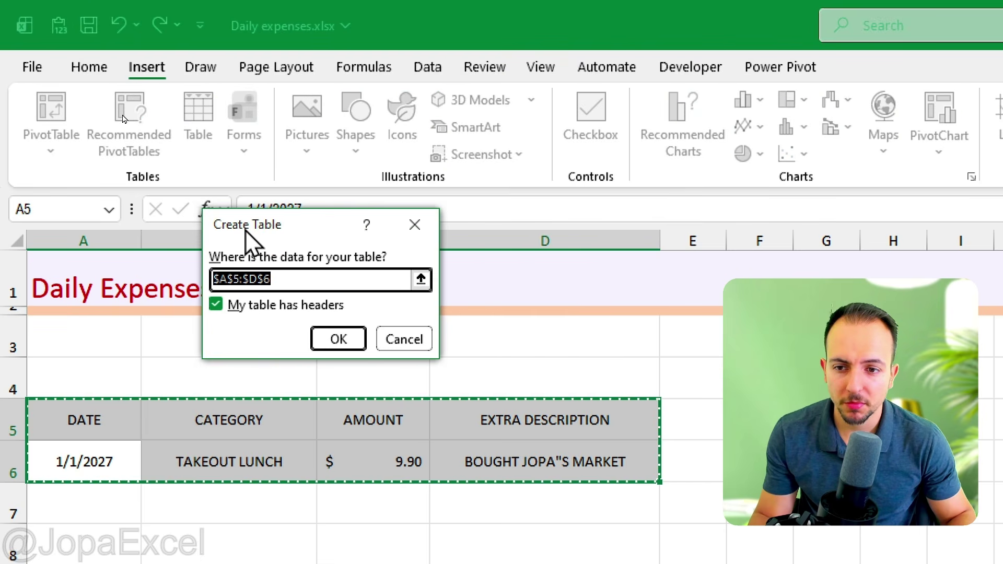
click(346, 337)
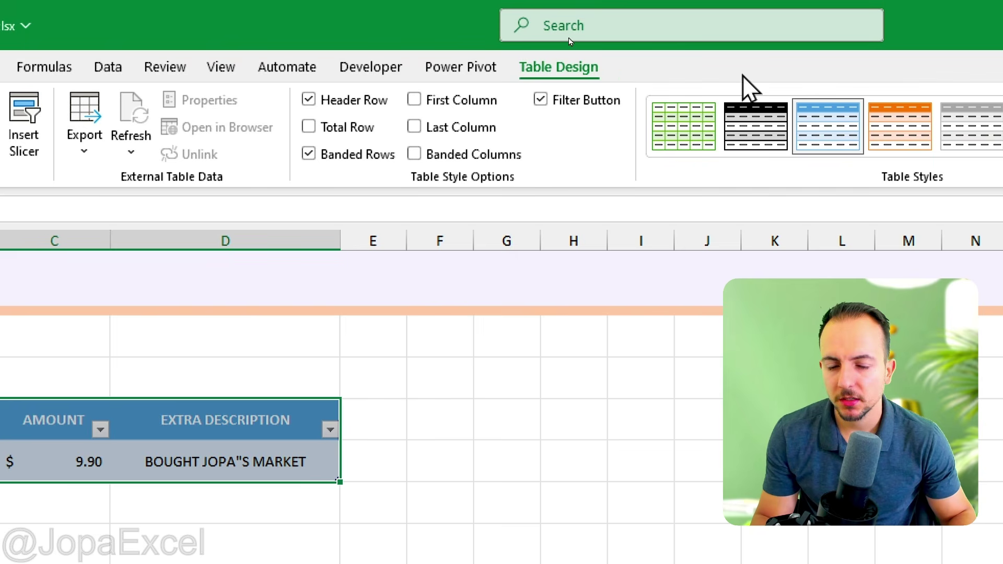
Apply the light black-and-gray table style with banded rows to the expense table
click(657, 131)
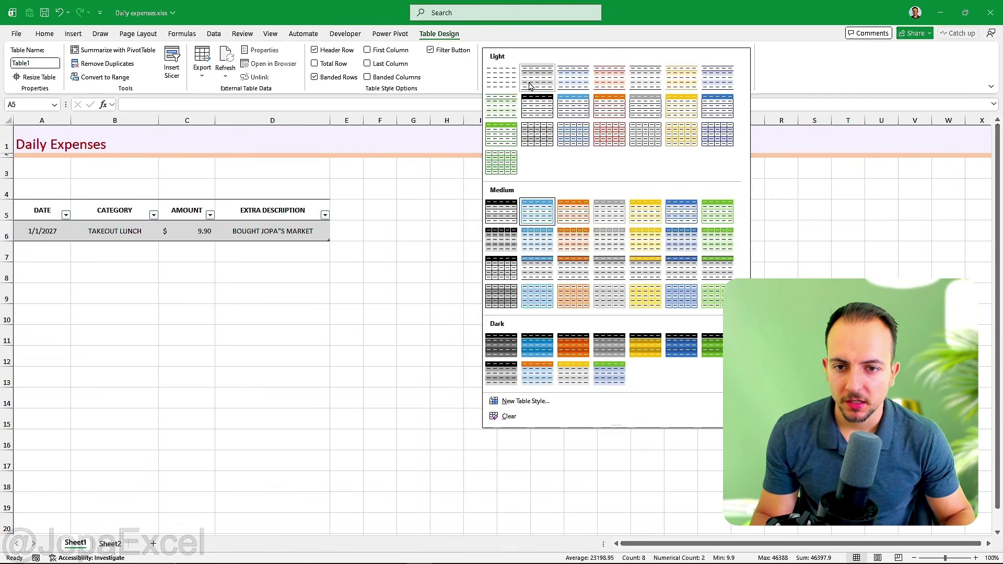
click(530, 85)
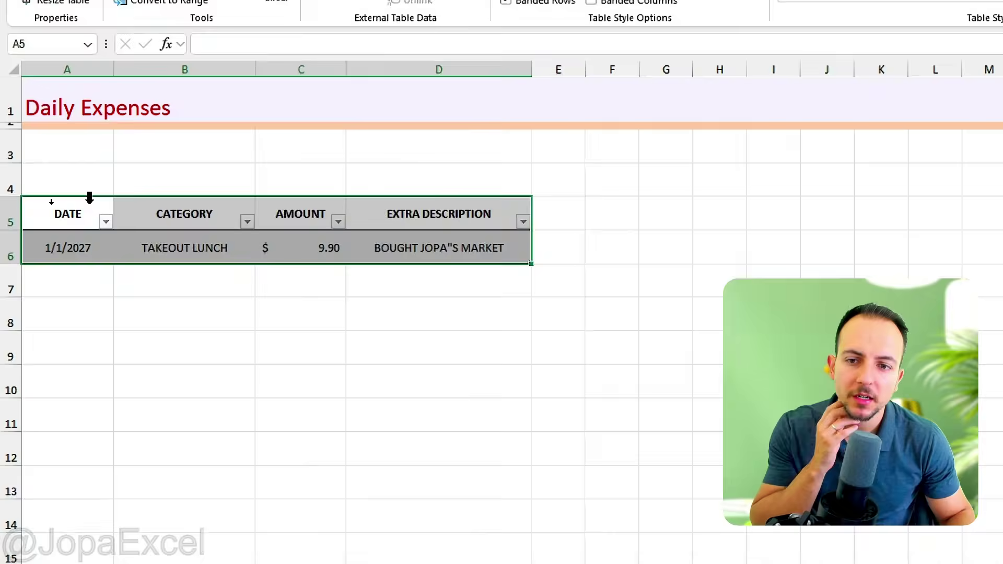
click(42, 208)
click(102, 265)
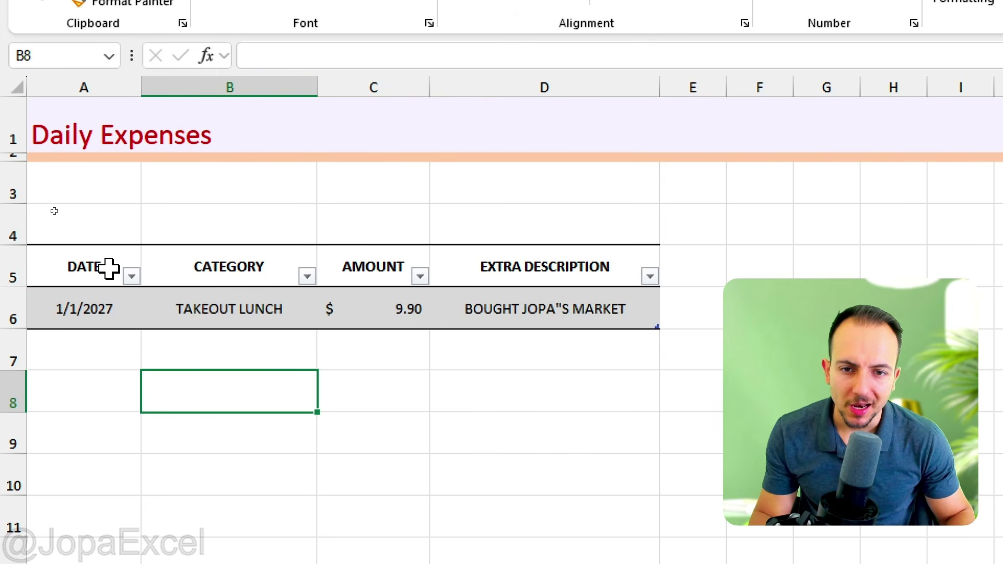
drag(107, 218, 625, 340)
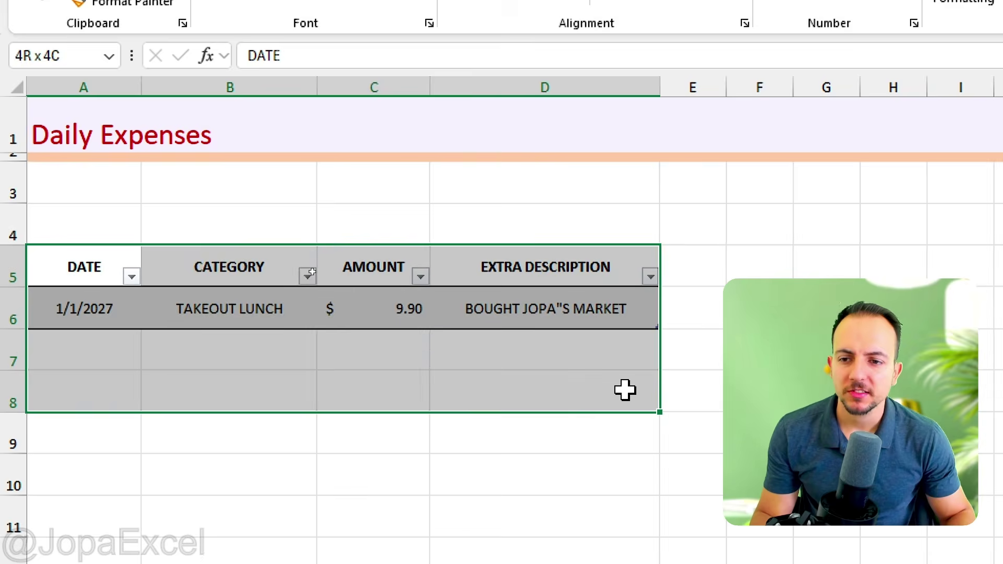
click(531, 390)
Fill the table header cells A5:D5 with standard dark red and set their text color to white
click(117, 268)
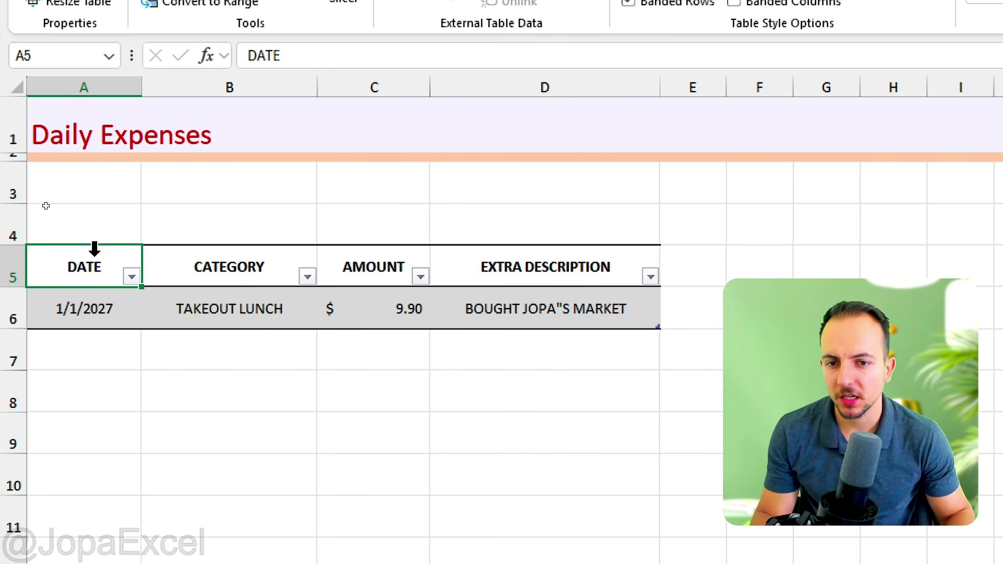
drag(92, 259, 471, 267)
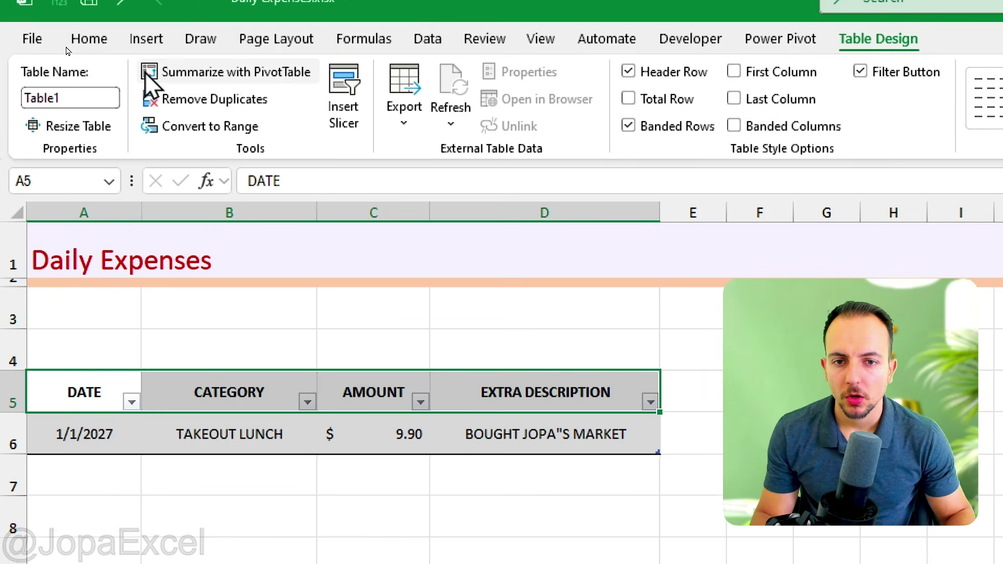
click(91, 62)
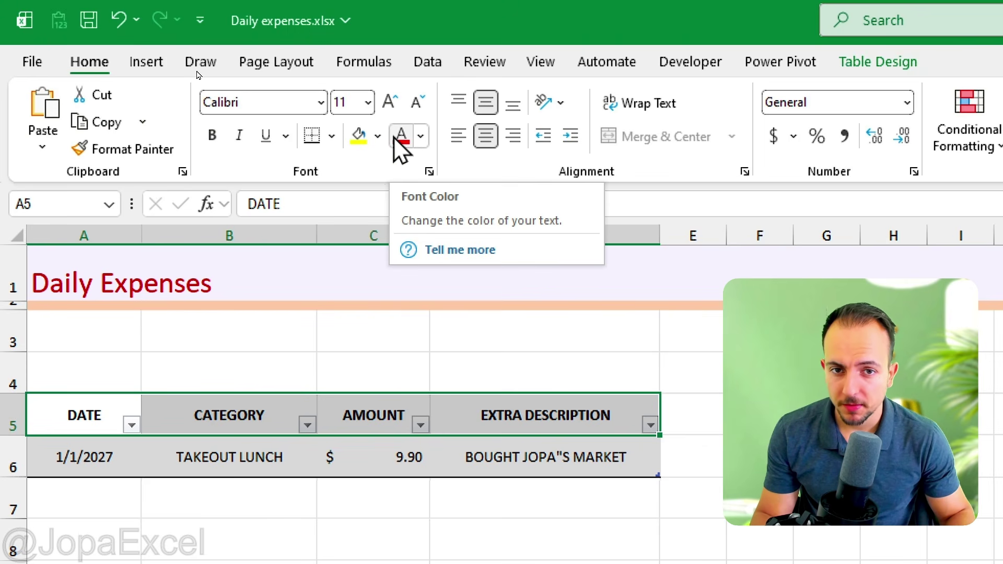
click(377, 136)
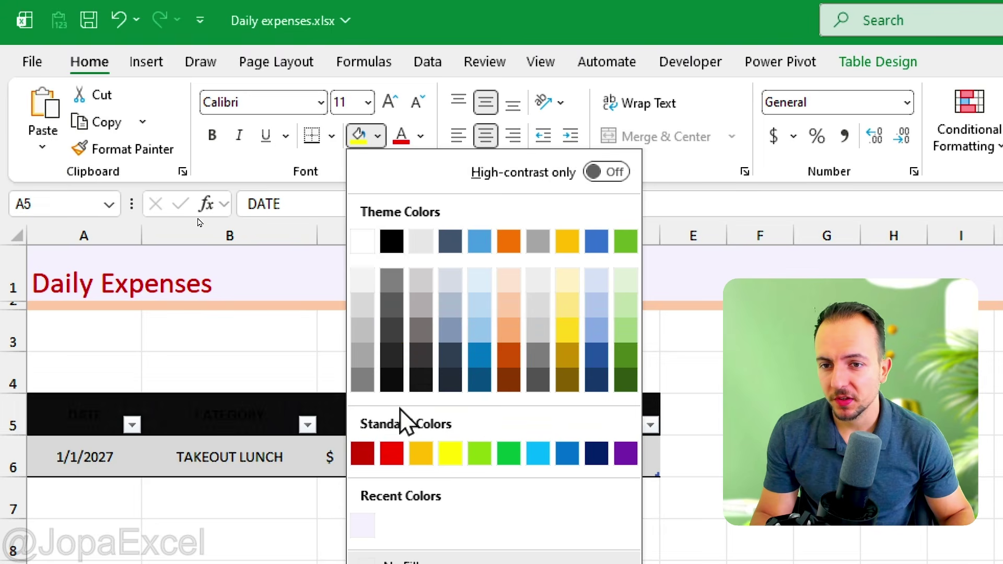
click(362, 456)
click(420, 137)
click(405, 274)
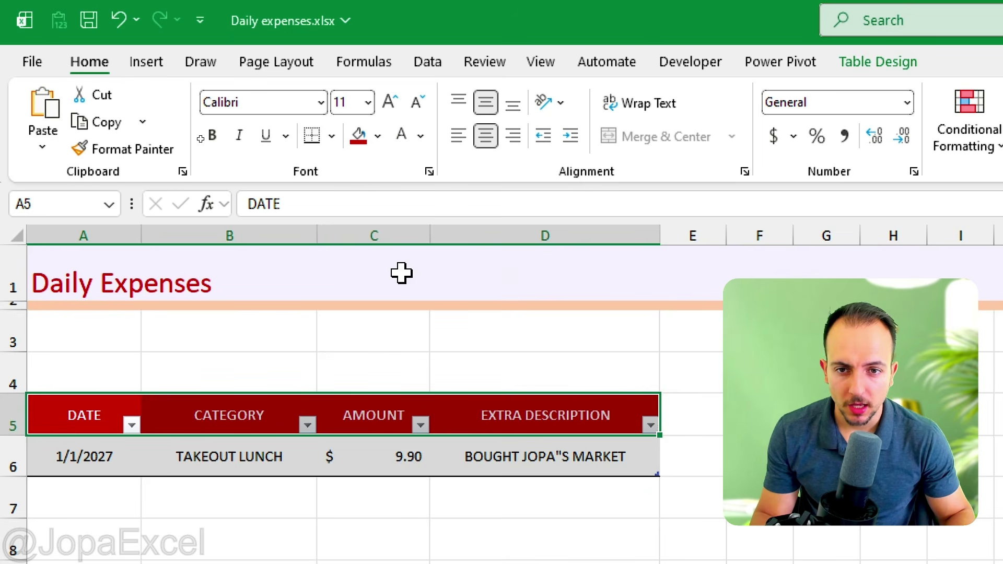
Increase the font size of the table header text in A5:D5 by two increments
click(388, 103)
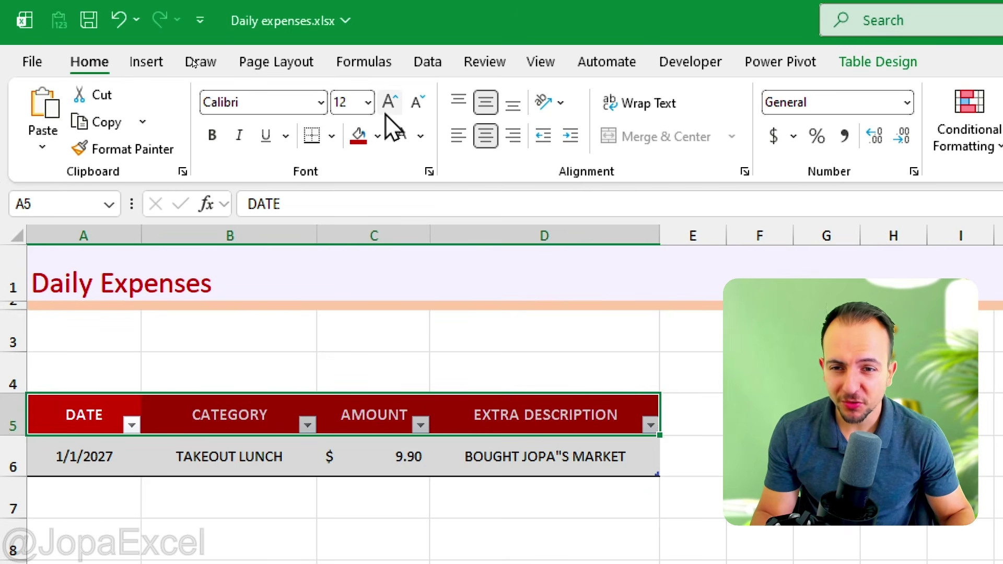
click(388, 111)
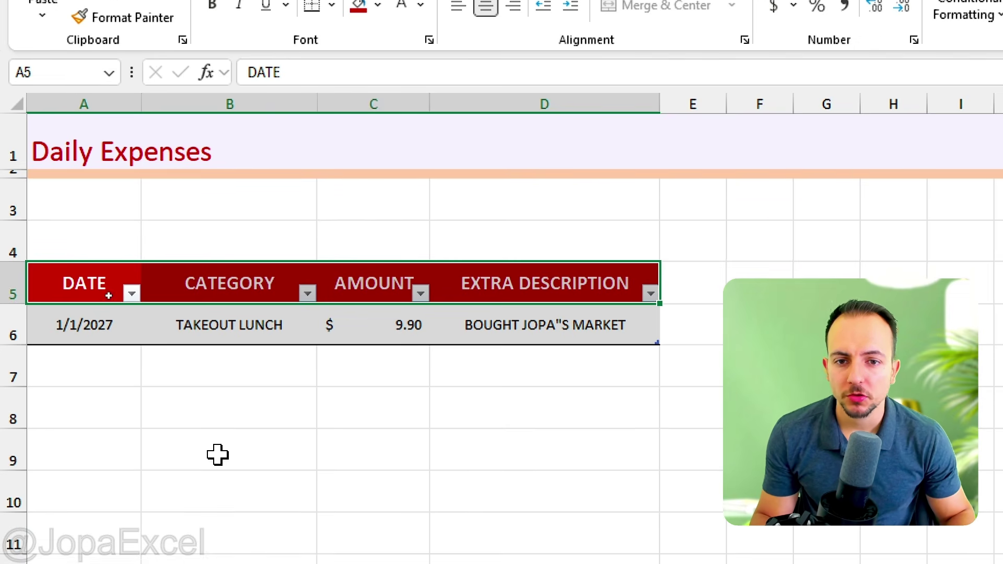
click(226, 523)
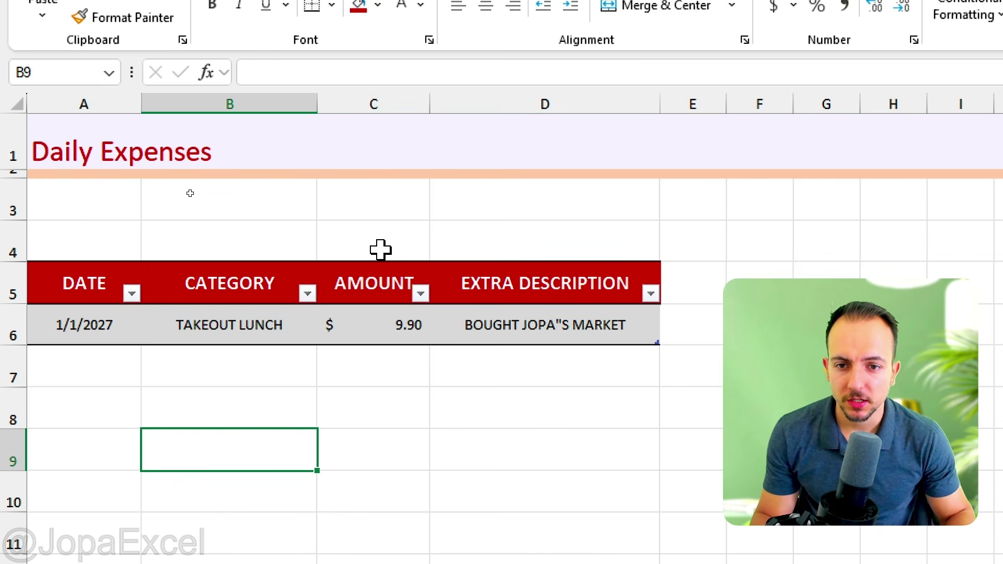
Set the amount in C6 to font size 14 and slightly widen the AMOUNT, CATEGORY and EXTRA DESCRIPTION columns
click(392, 328)
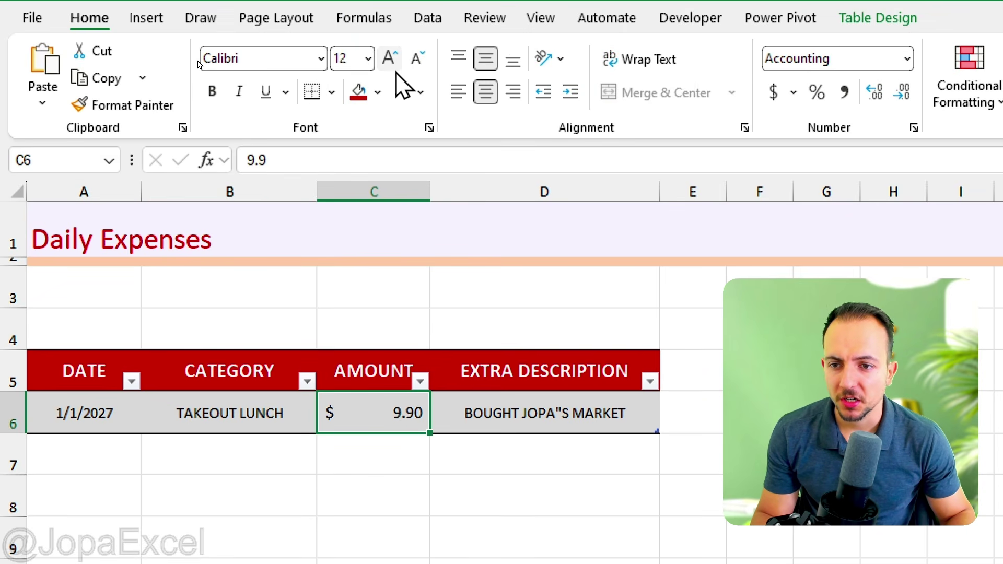
click(393, 69)
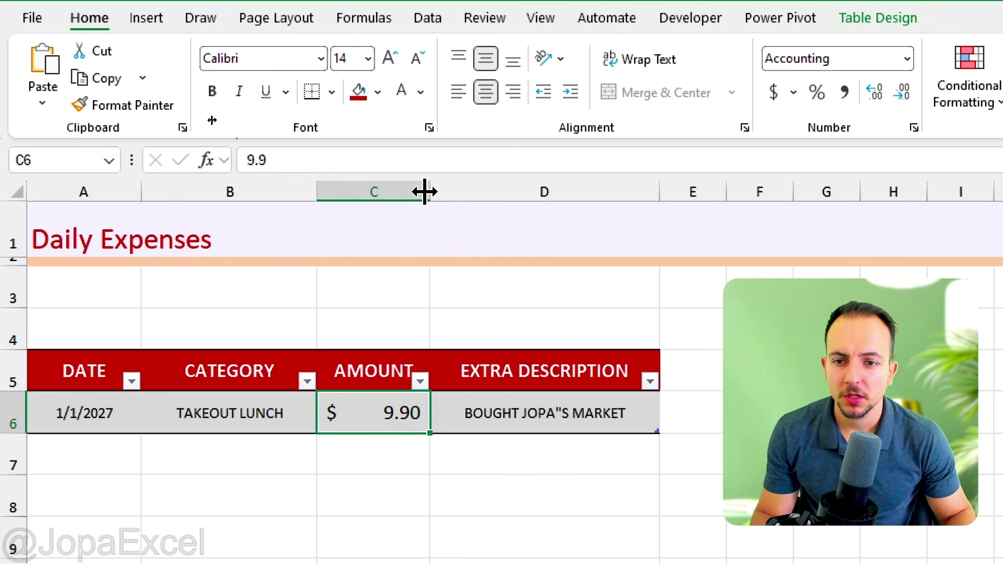
drag(423, 191, 432, 192)
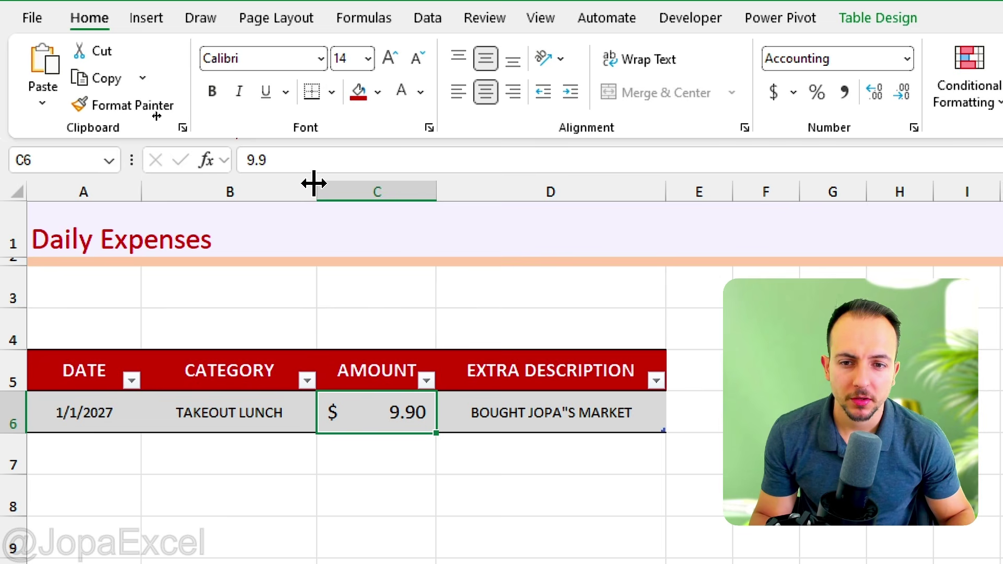
drag(313, 183, 327, 184)
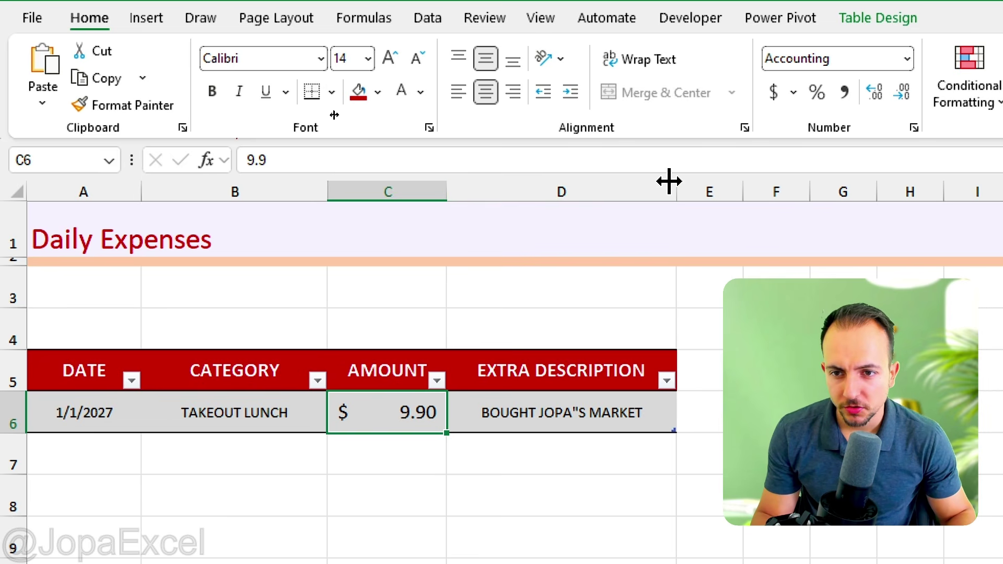
drag(669, 181, 695, 183)
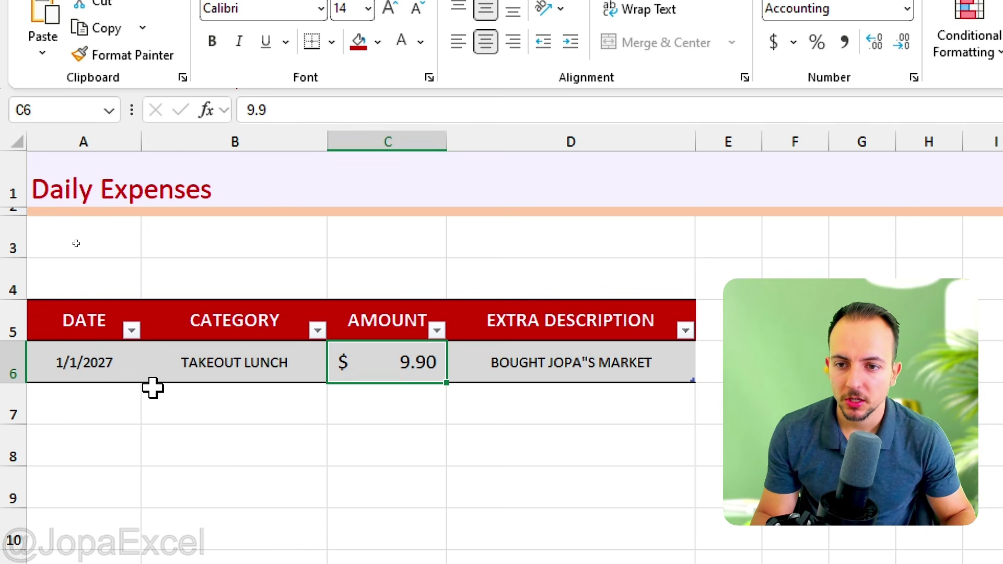
Enter the date 01/01/2027 in A7, directly below the takeout lunch expense
click(86, 413)
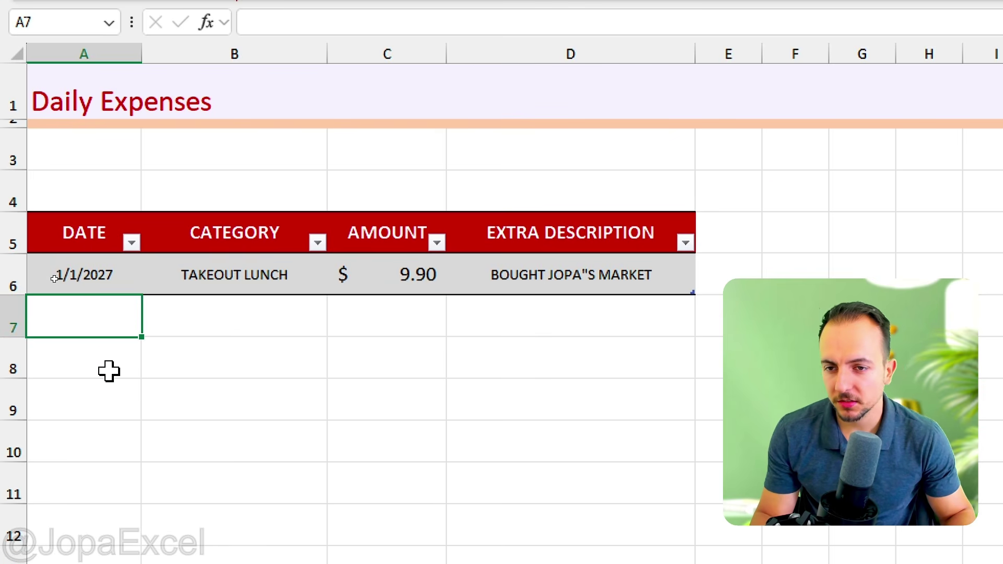
text(01/01/2027)
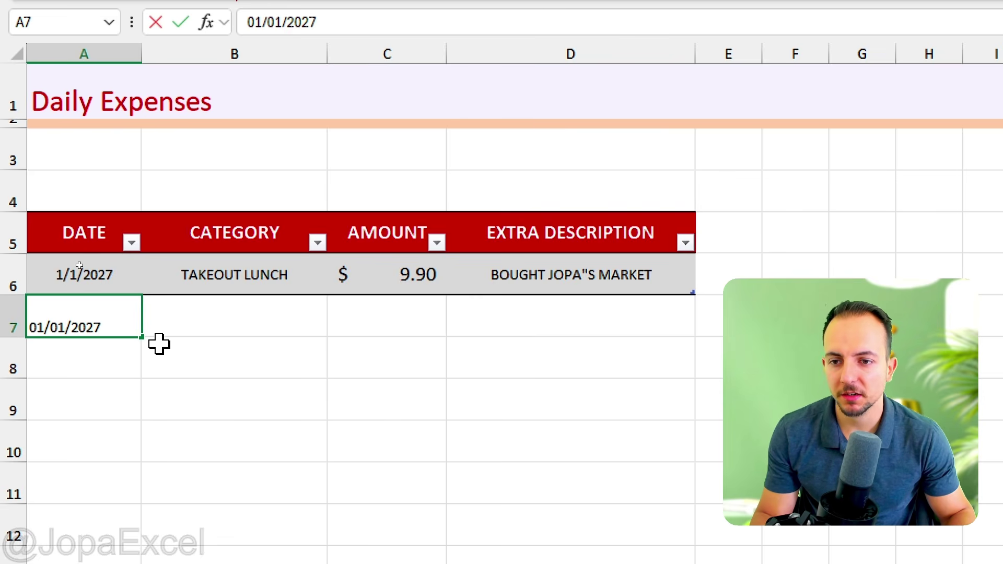
key(Return)
Choose CREDIT CARD from the category list for the new expense in B7
click(222, 313)
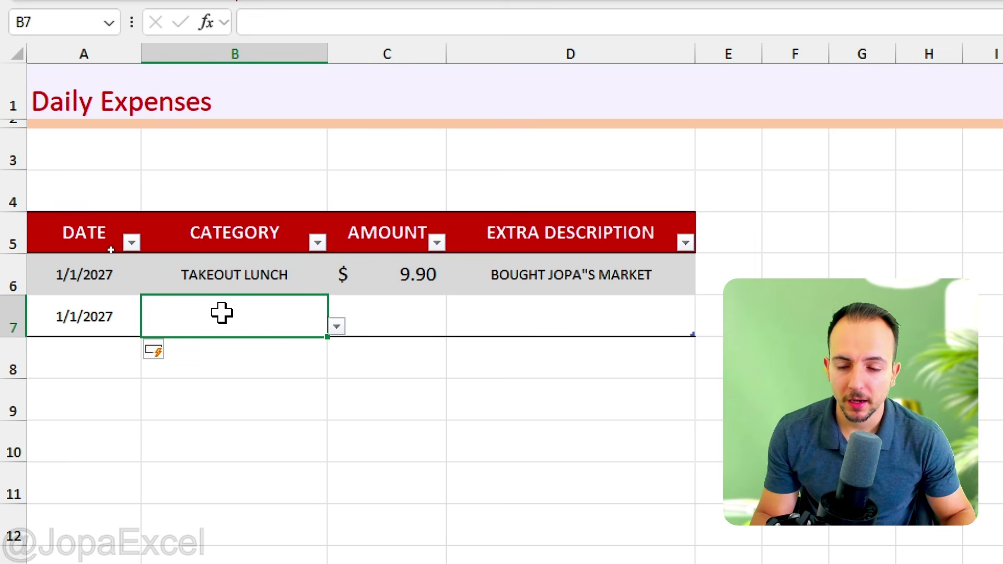
click(375, 315)
click(481, 315)
click(302, 311)
click(372, 314)
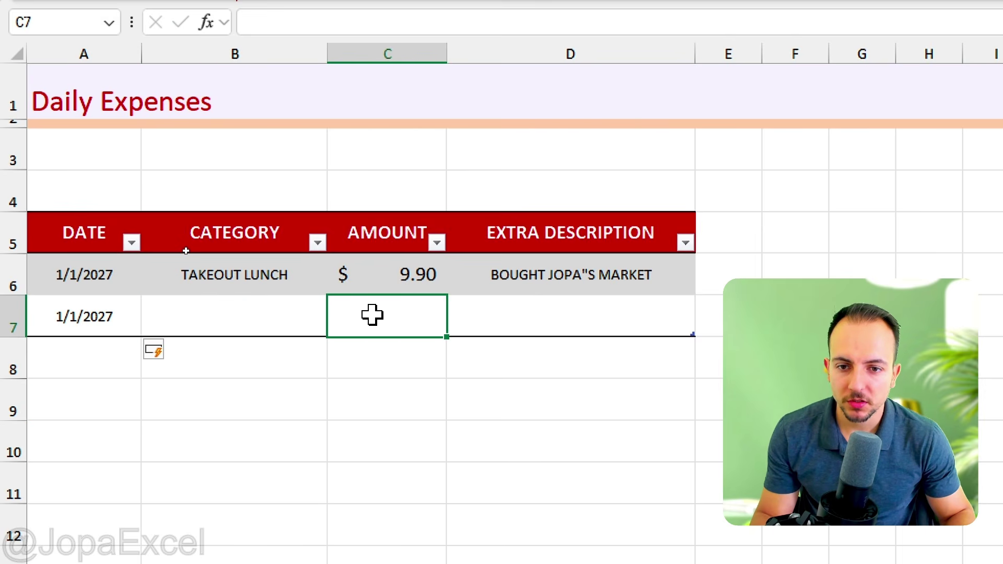
click(285, 308)
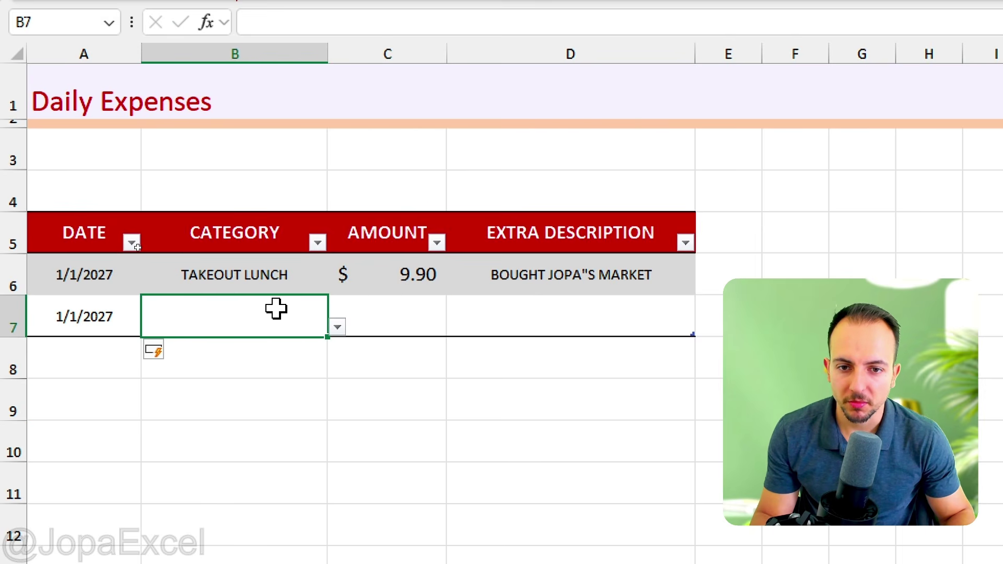
click(339, 328)
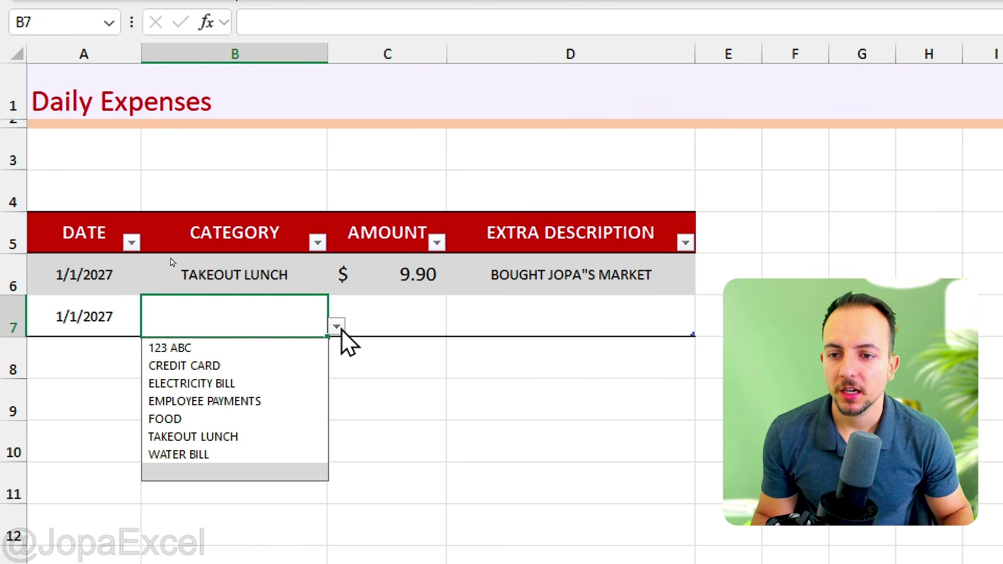
click(253, 365)
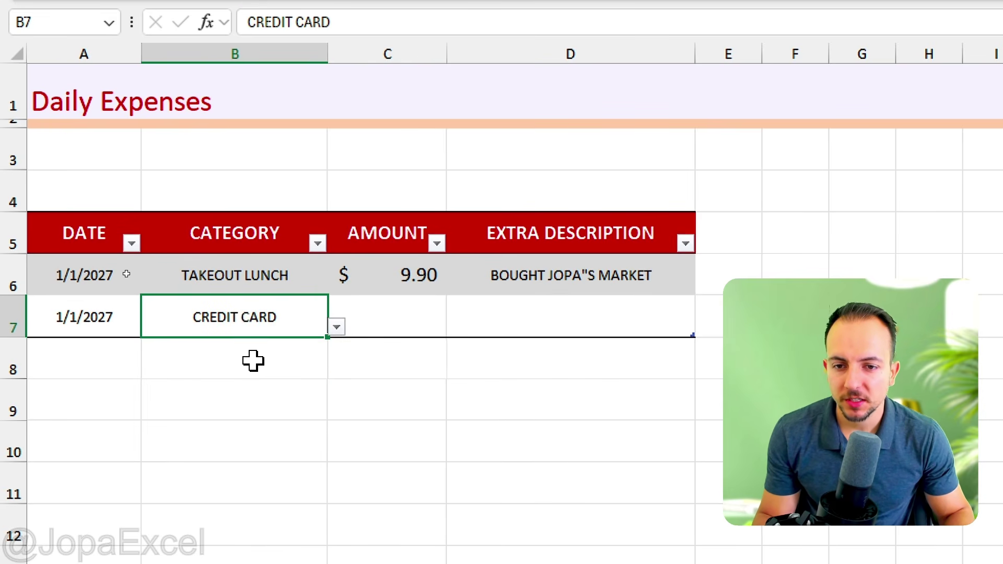
Enter 50 as the amount of the credit card expense in C7
click(364, 327)
text(50)
key(Return)
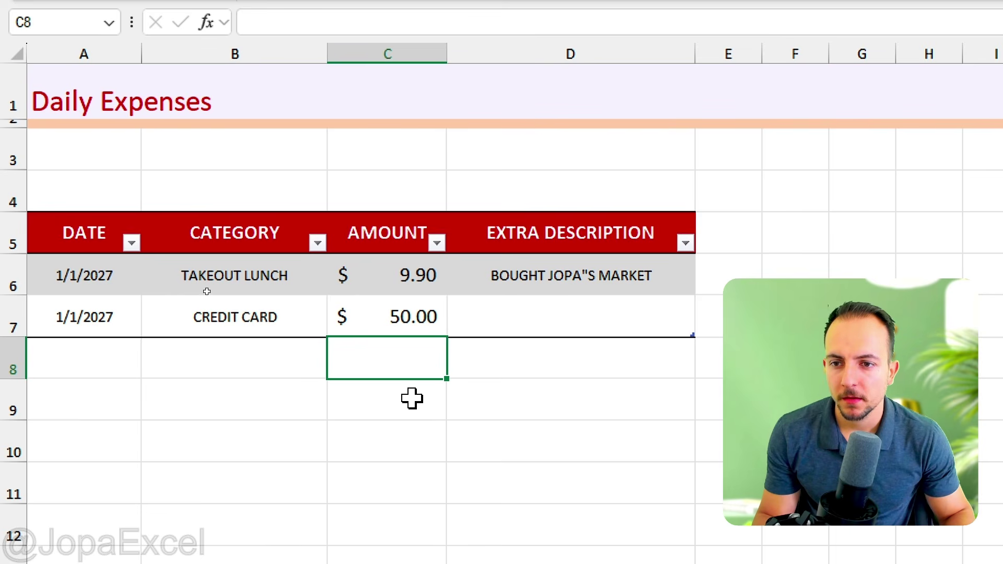
click(580, 327)
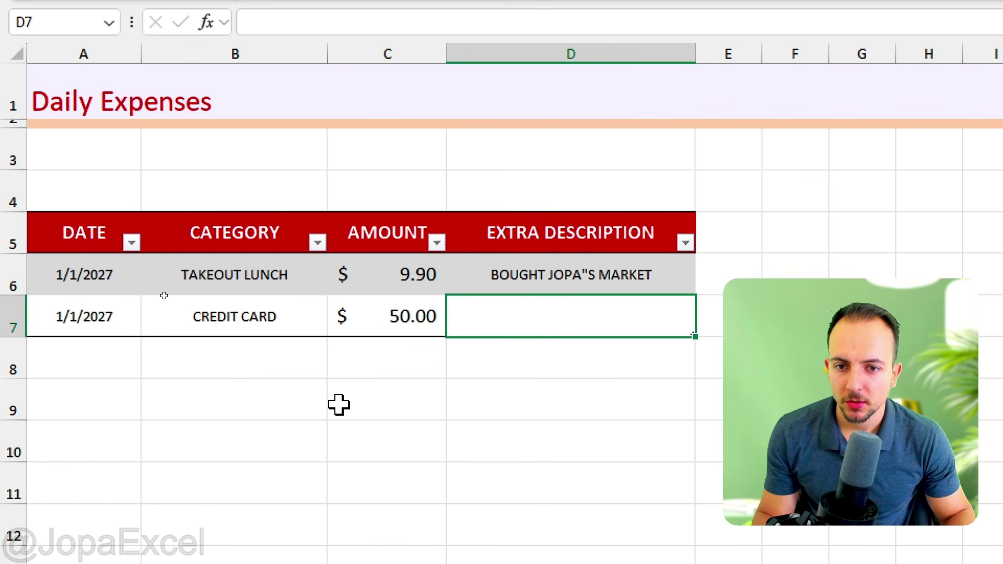
Add a table row dated 01/02/2027 in A8 and view the category list offered in B8
click(101, 361)
text(0)
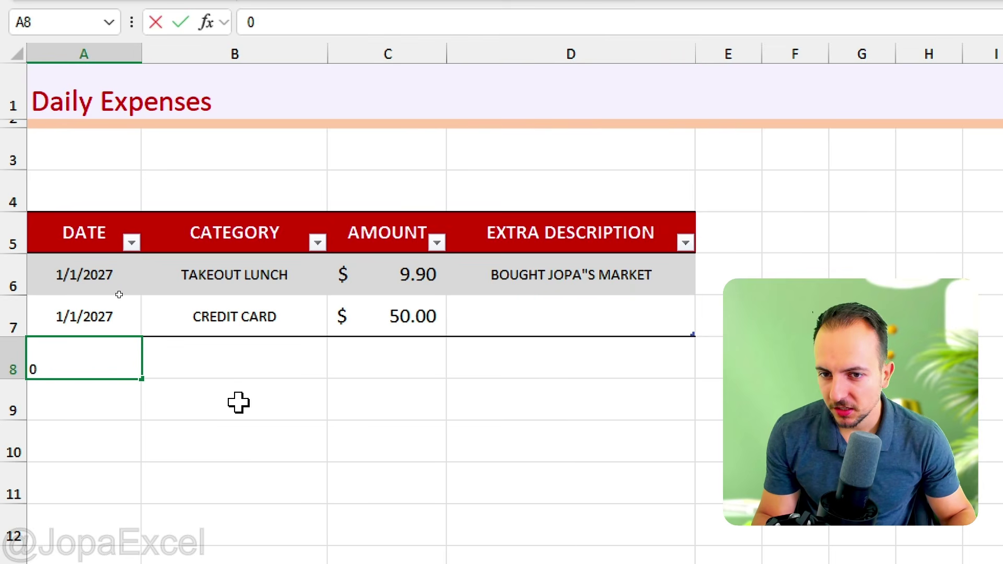
text(1/02/2027)
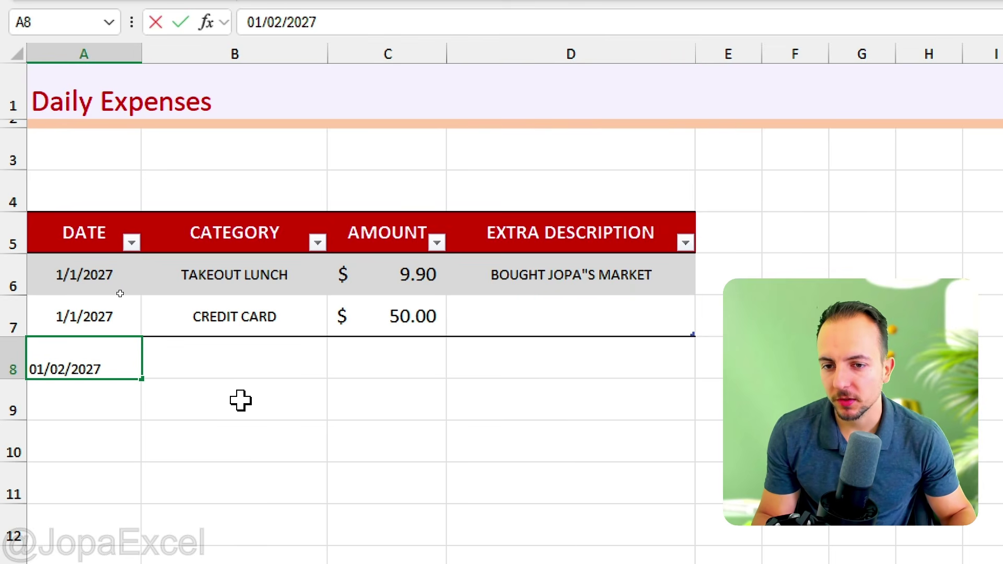
key(Tab)
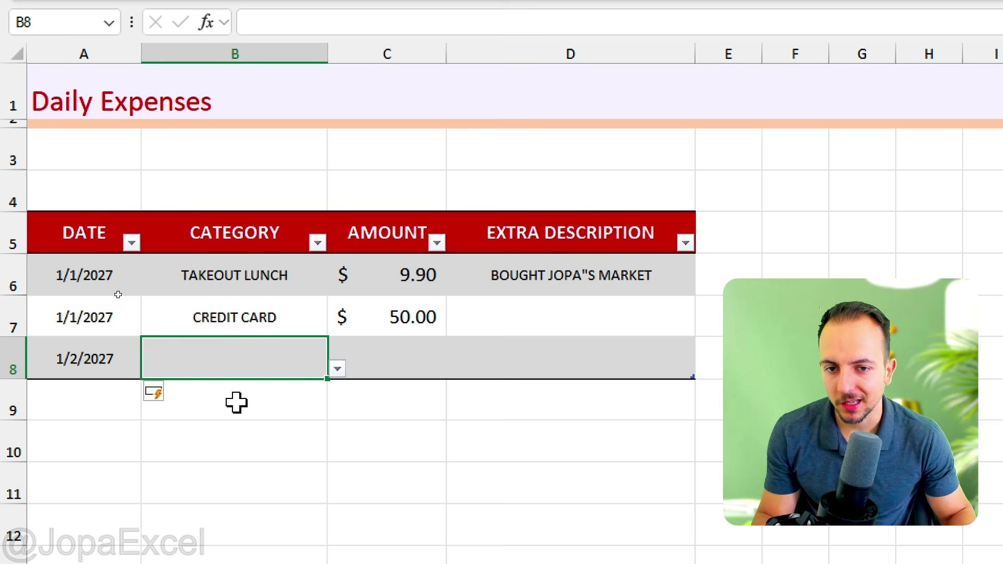
click(337, 369)
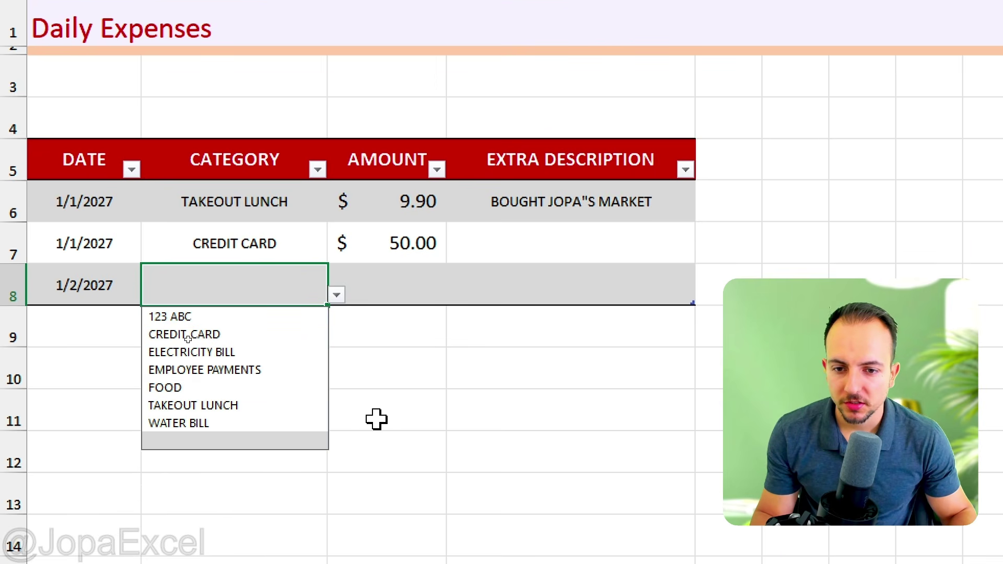
click(377, 479)
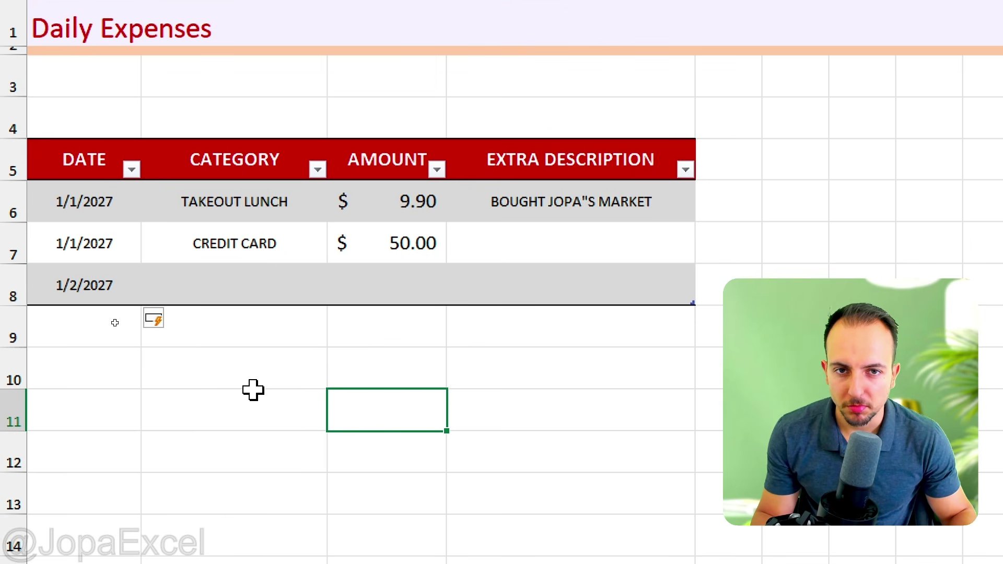
Delete the table row dated 1/2/2027 below the credit card expense
click(137, 386)
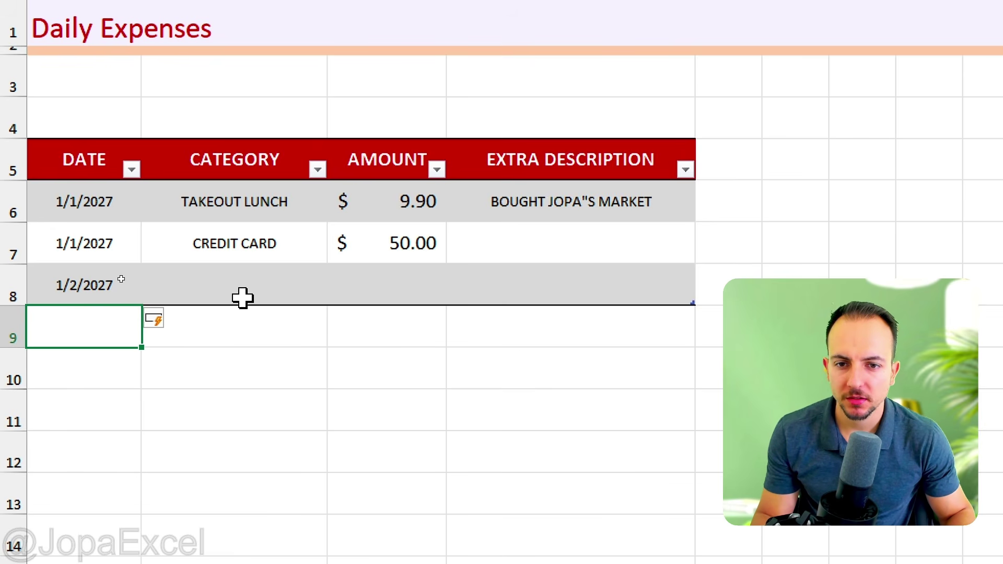
click(263, 286)
click(134, 272)
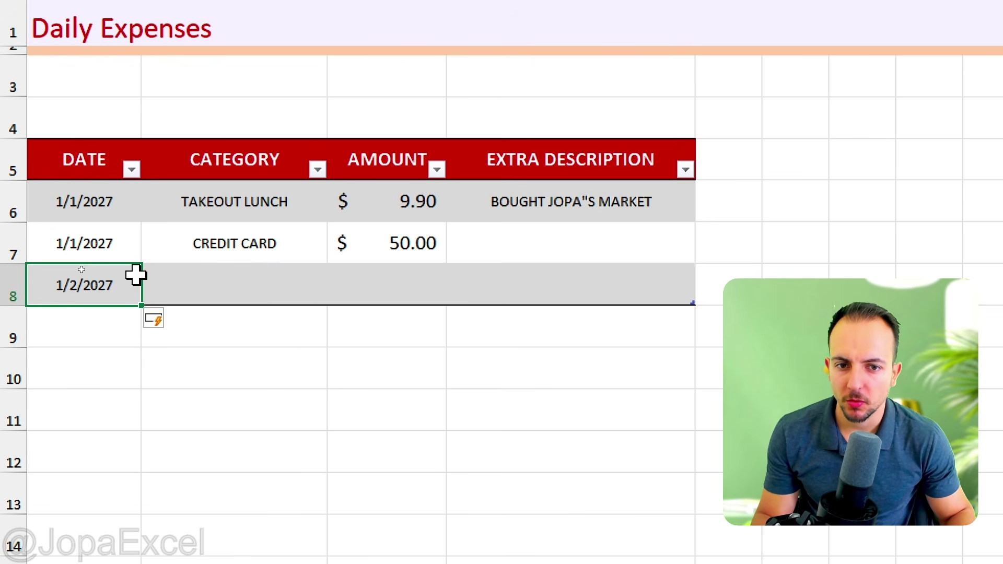
click(222, 286)
right_click(222, 288)
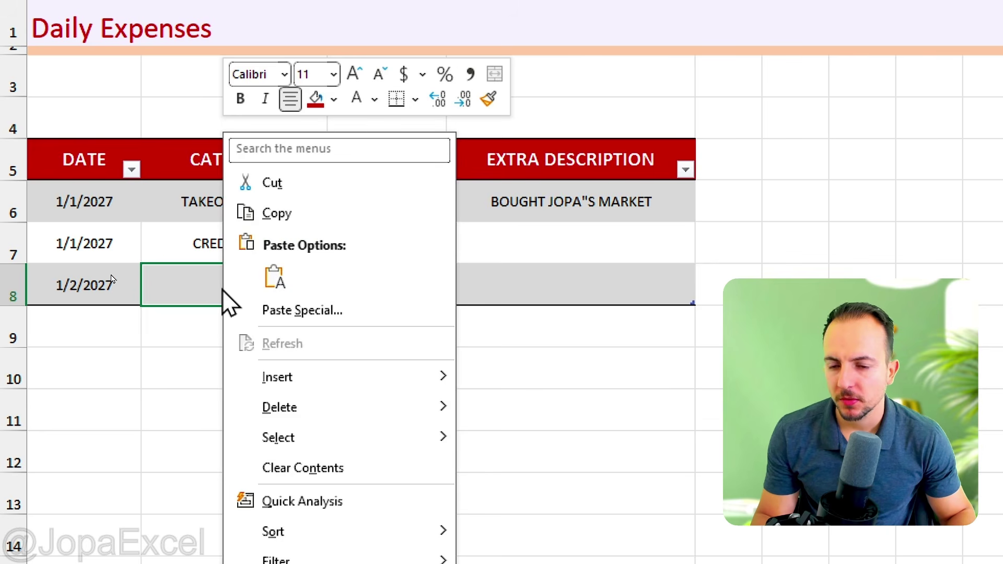
mouse_move(338, 411)
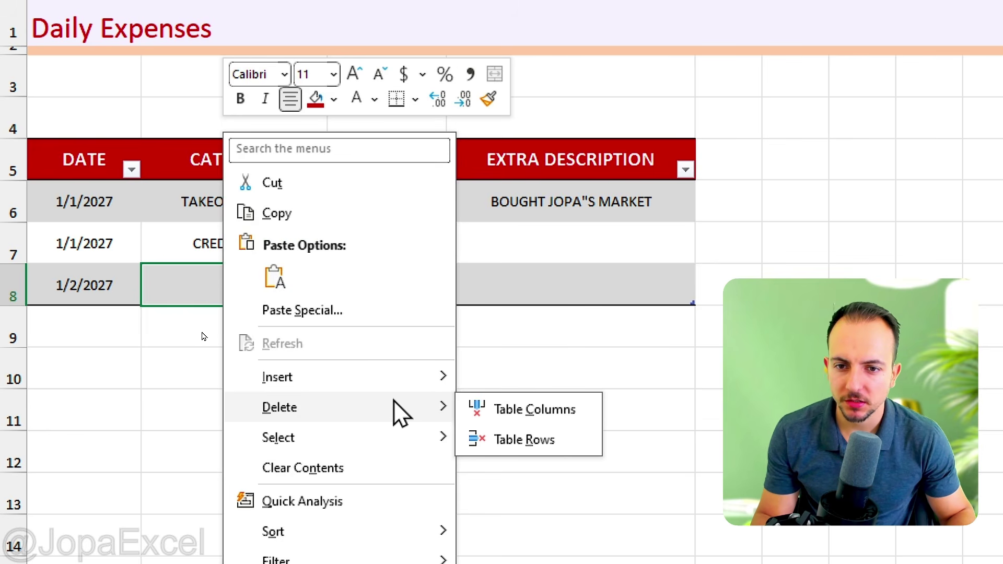
click(506, 441)
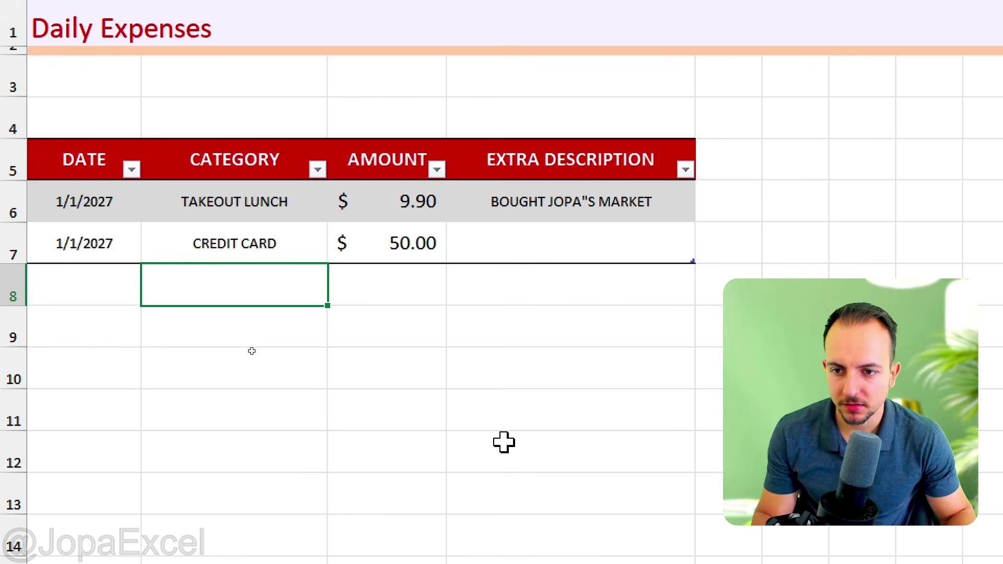
click(503, 443)
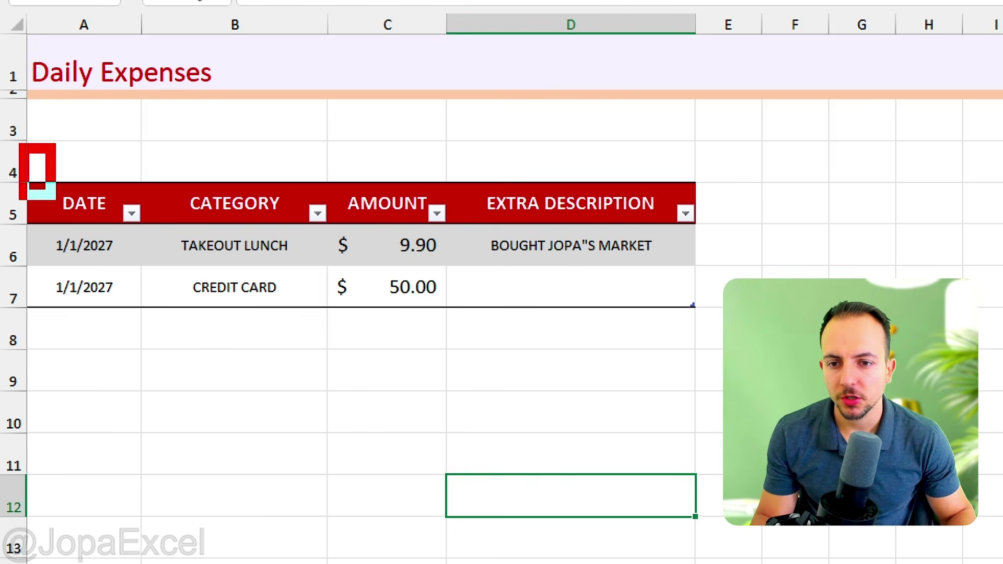
Add a new expense row dated 1/1/2020 in A8 with WATER BILL as its category in B8
click(101, 326)
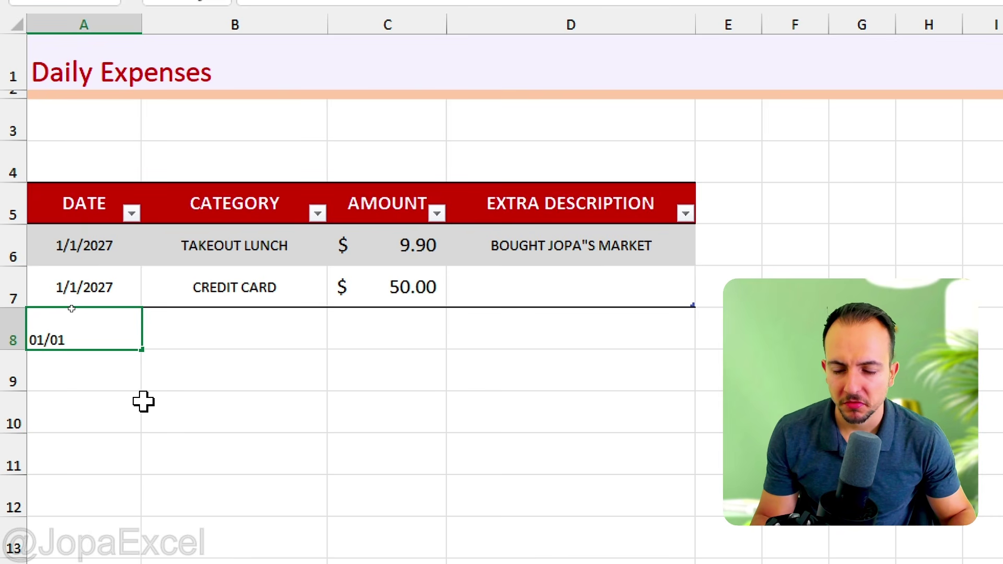
key(Return)
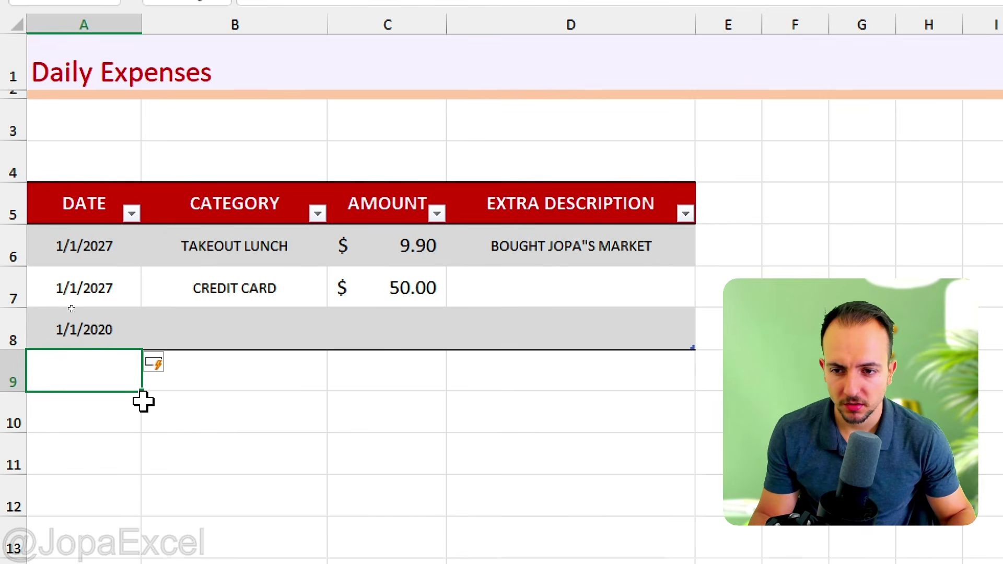
click(204, 328)
mouse_move(110, 344)
mouse_down()
mouse_move(178, 334)
mouse_move(134, 227)
mouse_up()
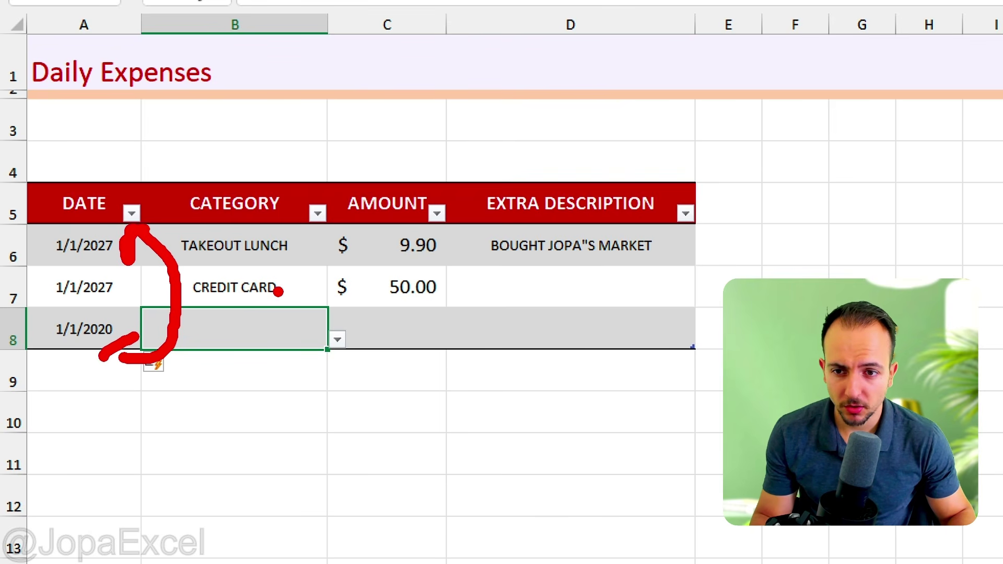
key(Escape)
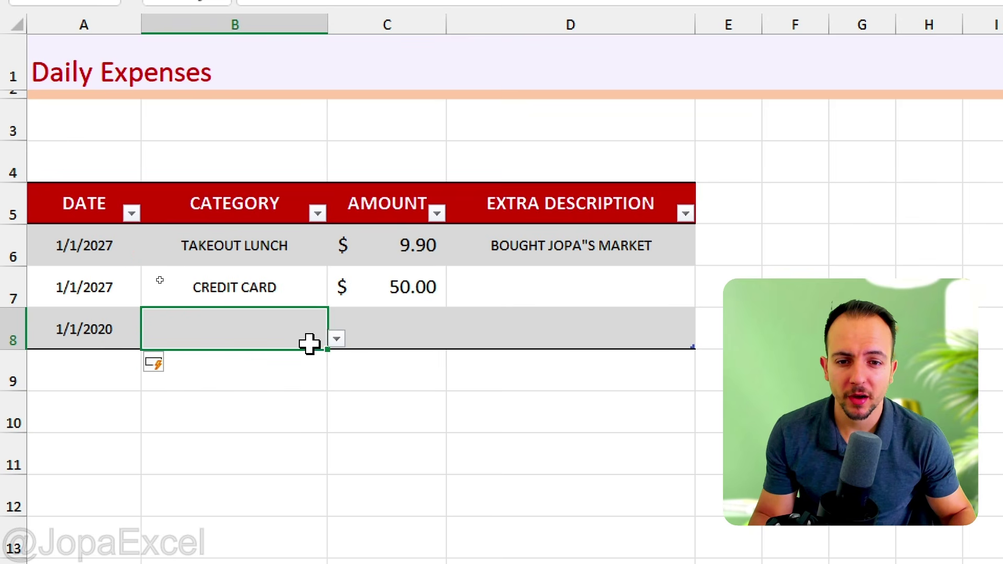
text(W)
click(281, 359)
click(370, 331)
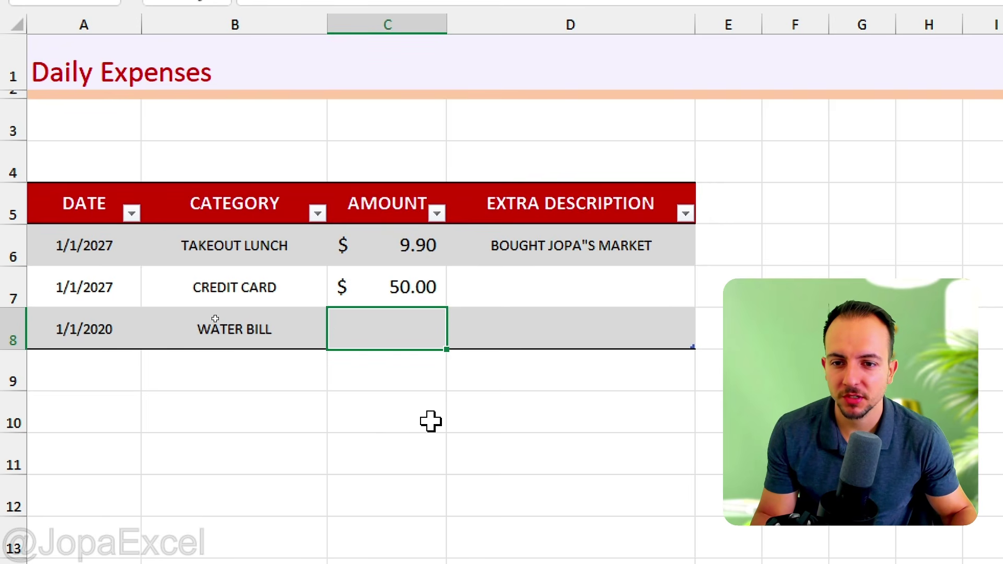
Enter 90 as the amount of the water bill expense in C8
text(90)
key(Return)
click(528, 336)
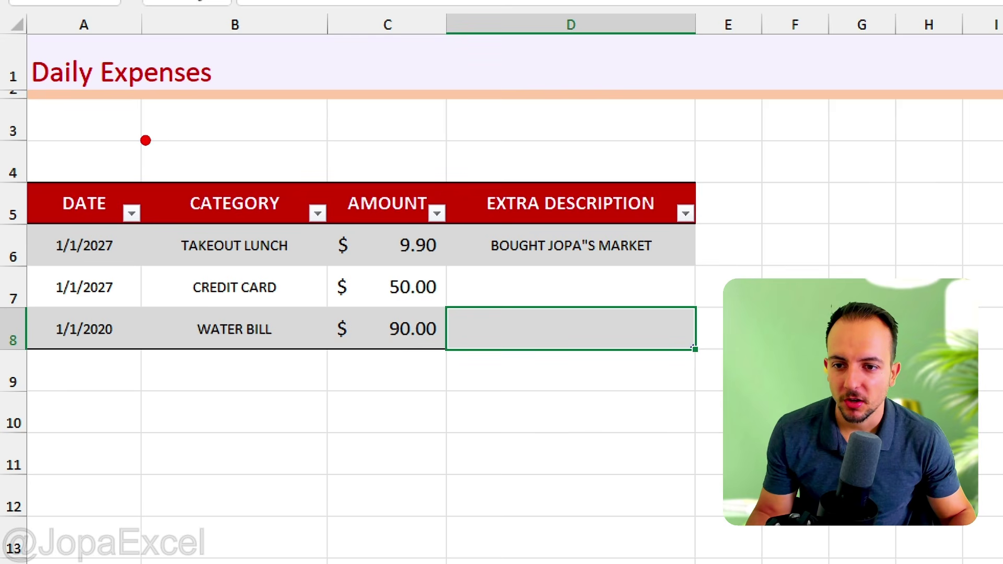
Sort the expense table by the DATE column from oldest to newest
mouse_move(146, 140)
mouse_down()
mouse_move(193, 177)
mouse_move(100, 138)
mouse_up()
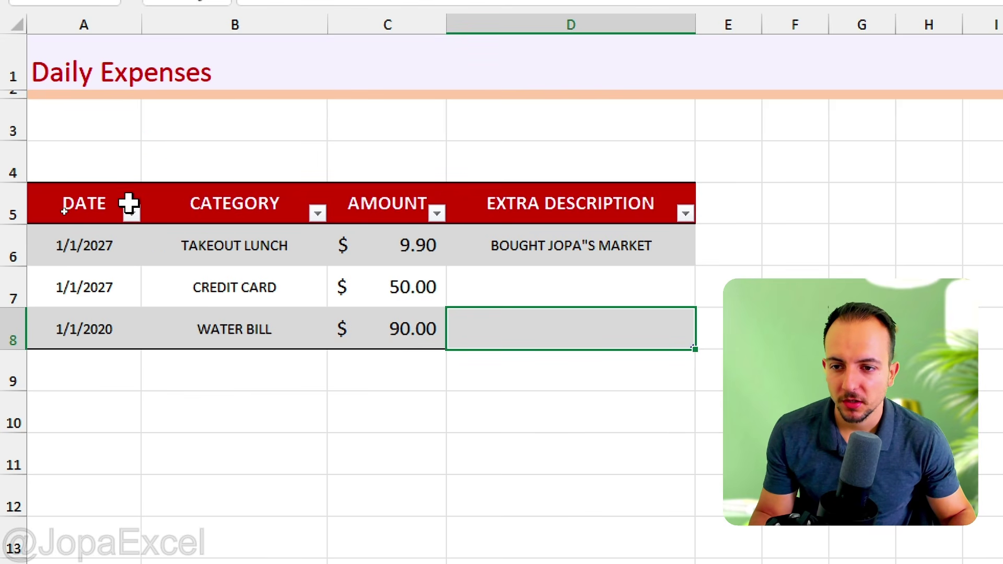
click(132, 213)
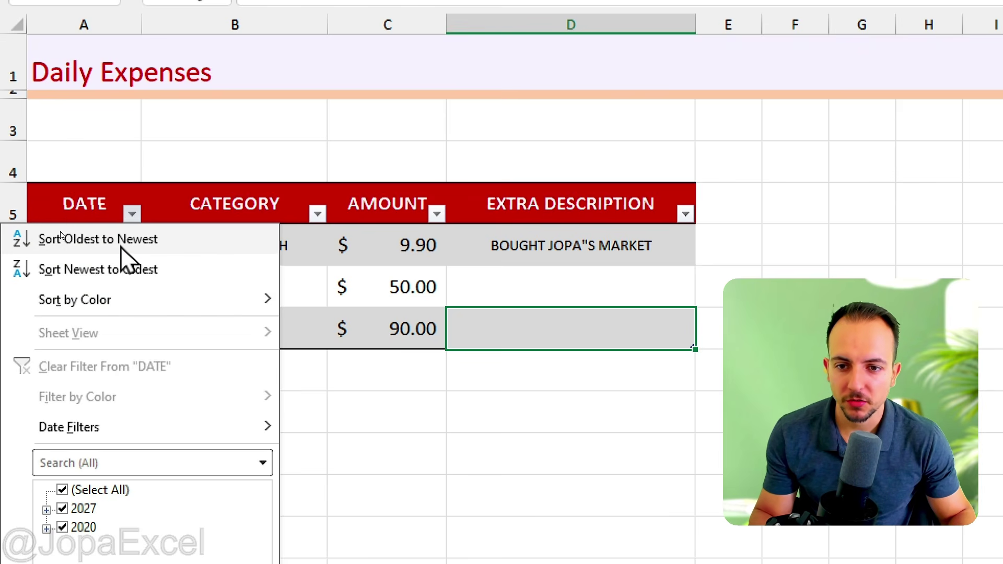
click(61, 236)
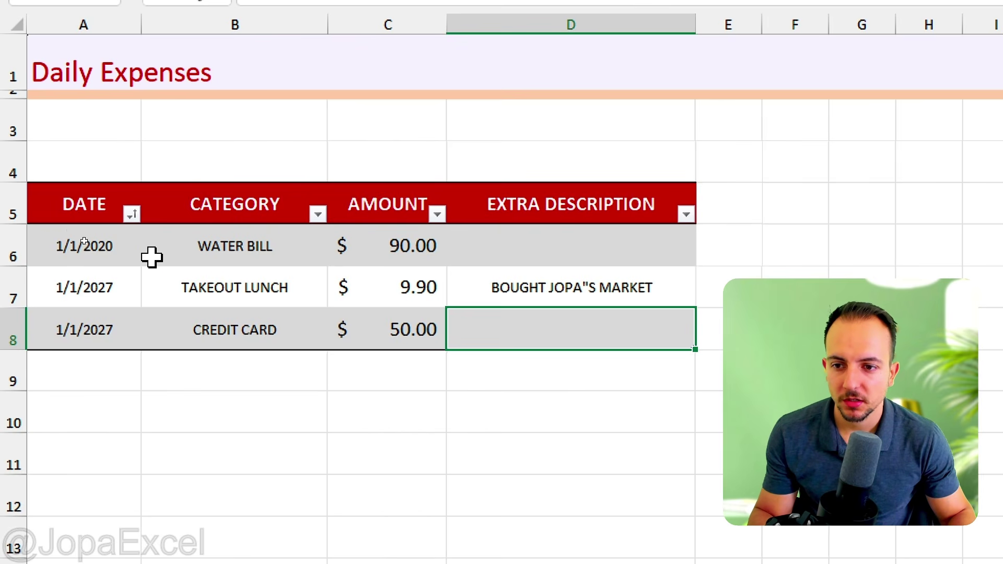
mouse_move(61, 275)
mouse_down()
mouse_move(380, 259)
mouse_move(509, 276)
mouse_up()
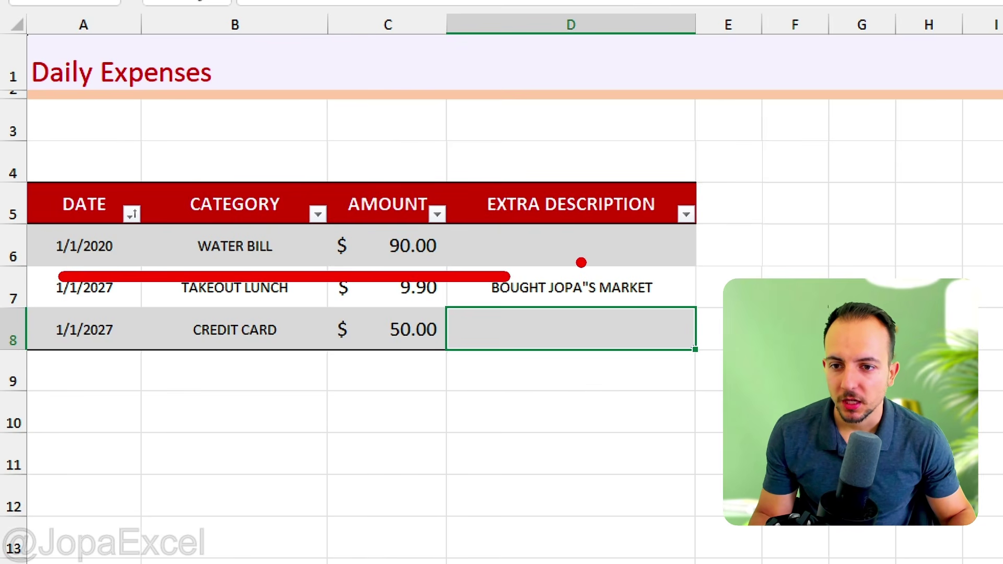
key(Escape)
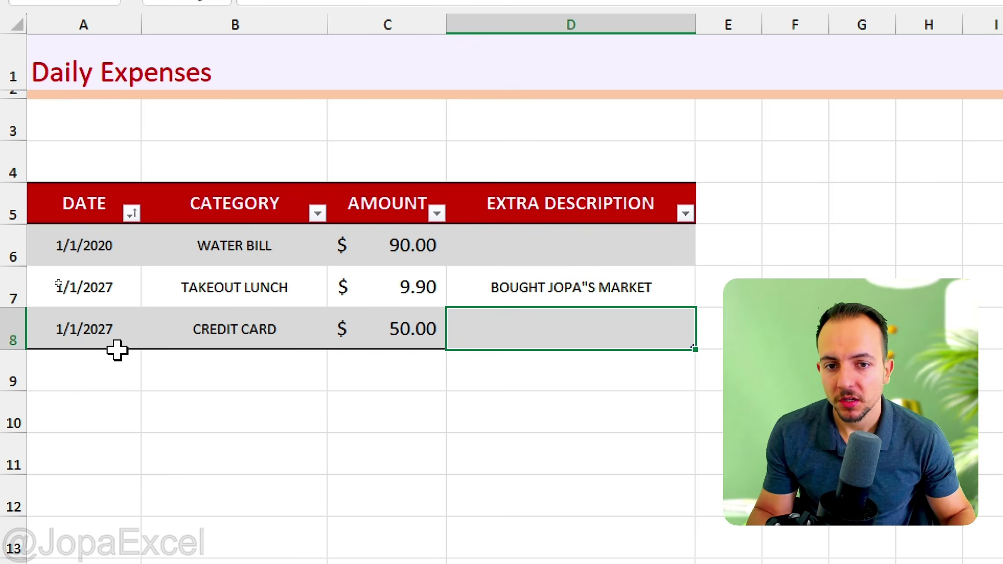
click(106, 371)
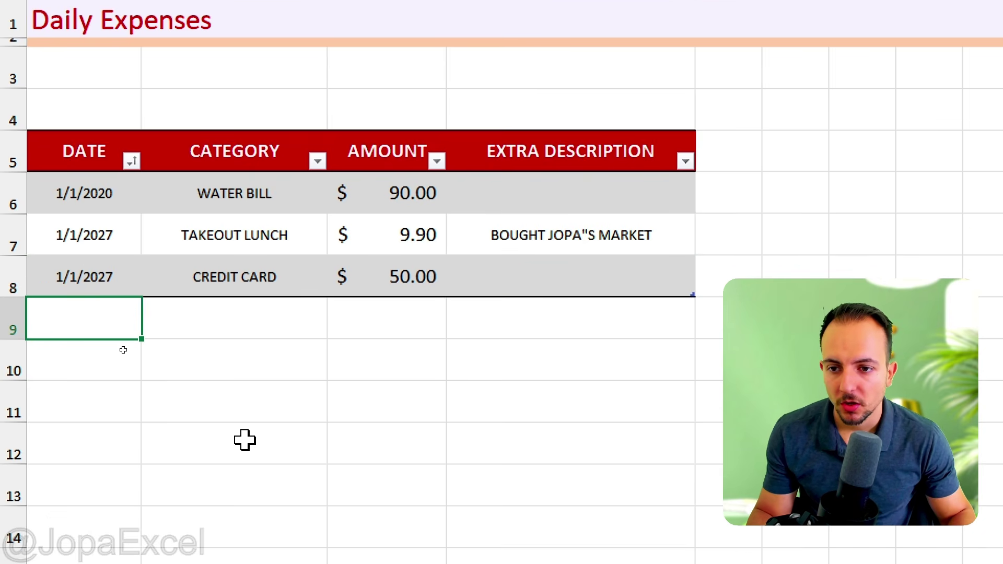
right_click(257, 282)
mouse_move(400, 401)
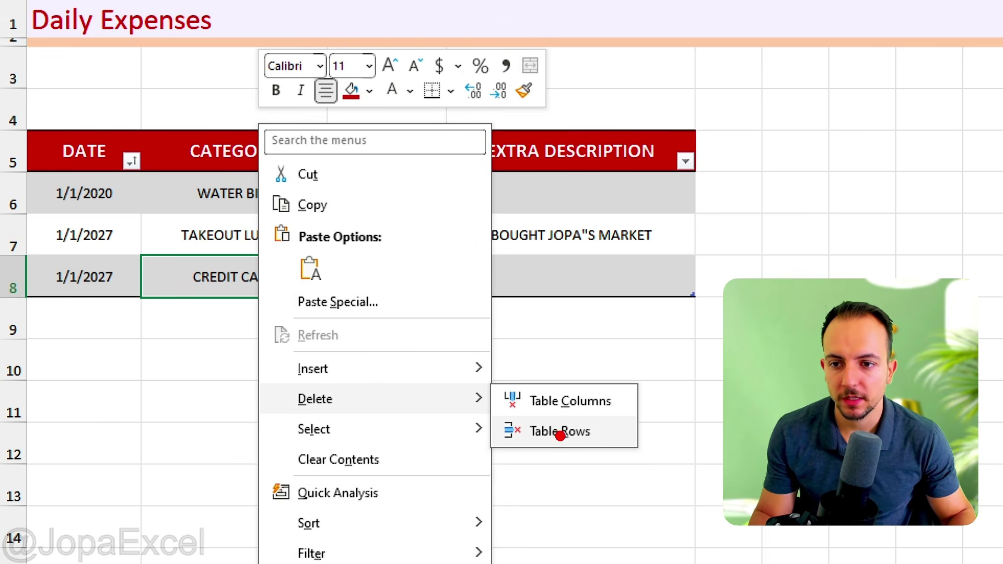
key(Escape)
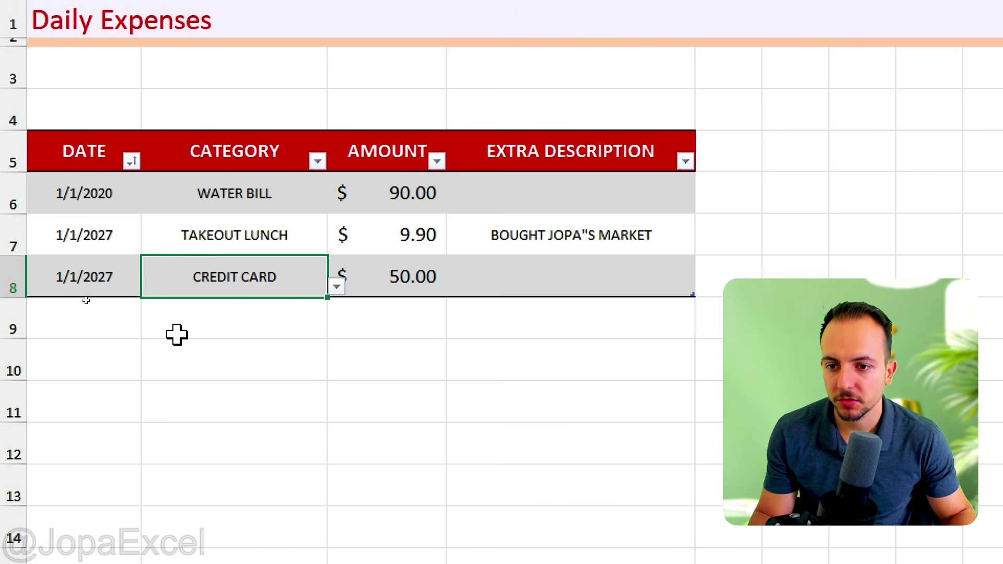
click(132, 162)
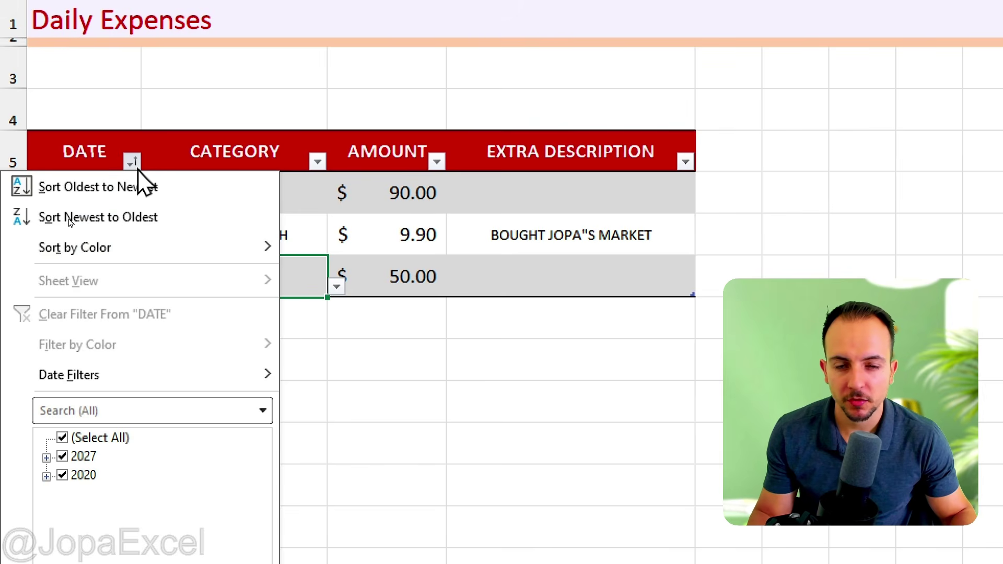
click(138, 169)
click(135, 166)
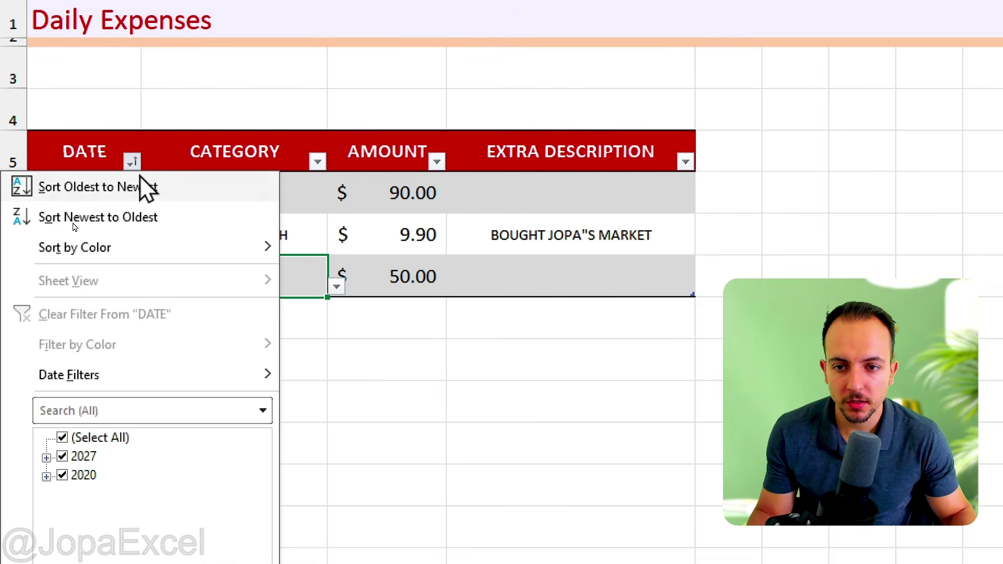
click(132, 163)
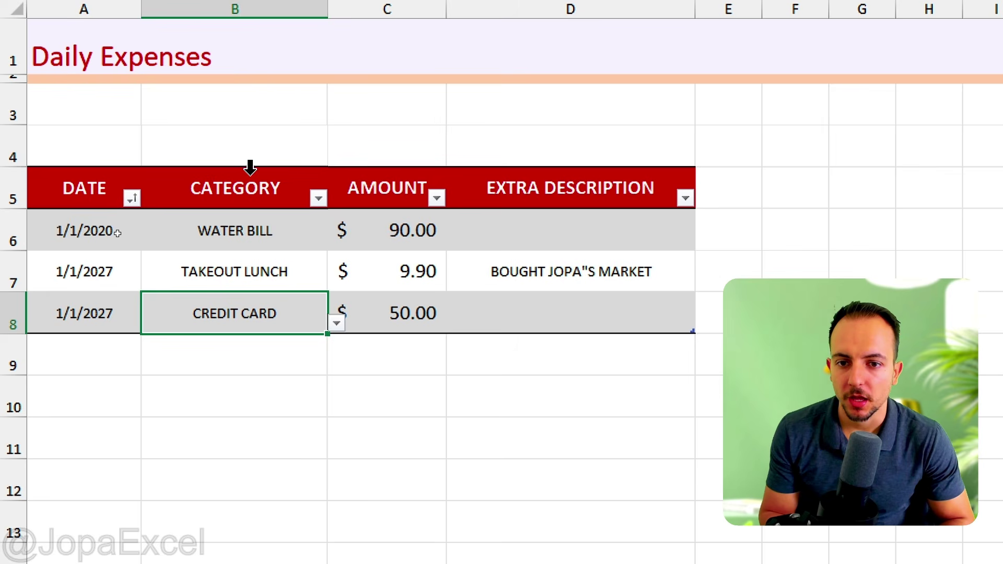
Enter the dates 02/01/2027, 03/01/2027 and 04/01/2027 in A9, A10 and A11 below the existing expenses
click(93, 364)
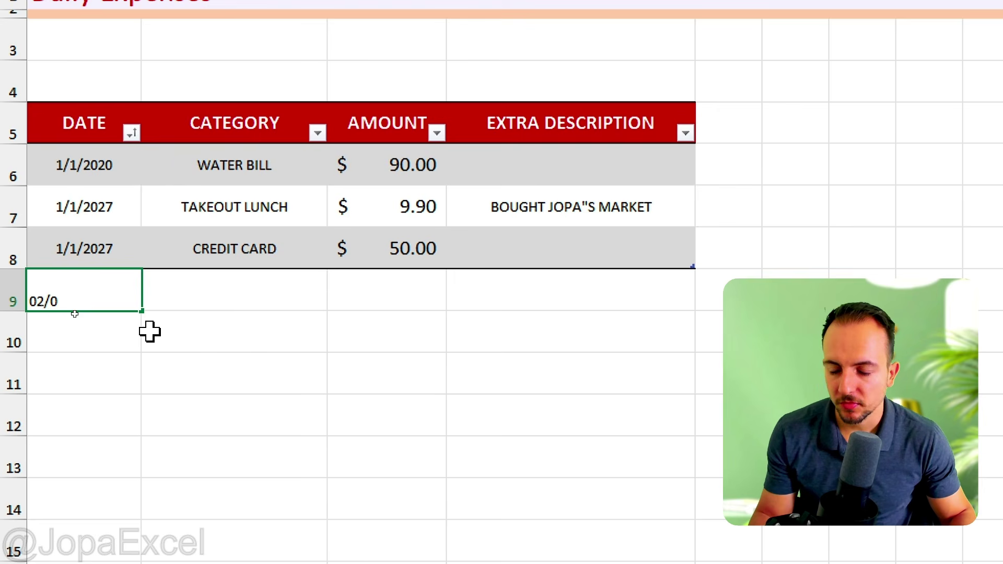
key(Return)
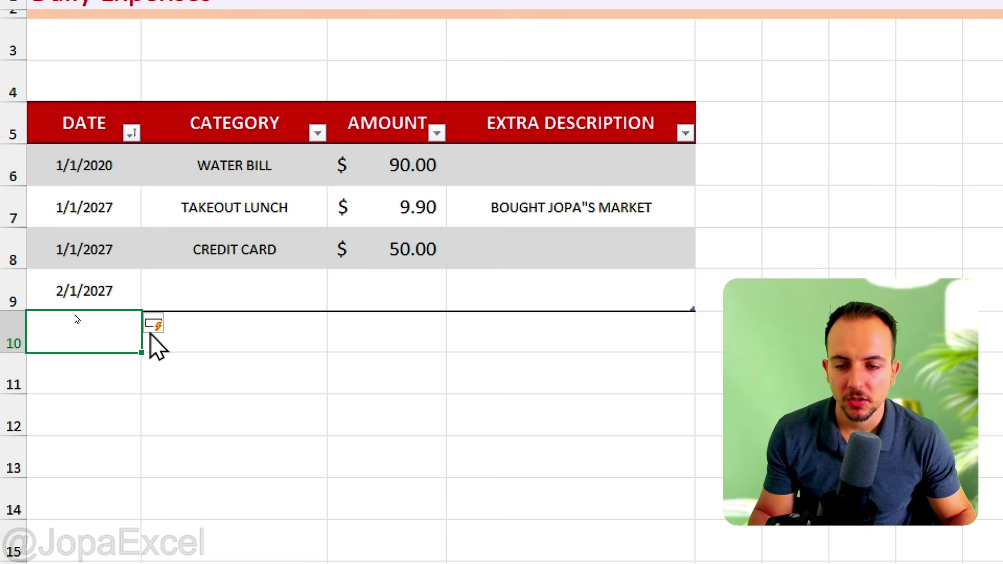
text(03/01/2027)
key(Return)
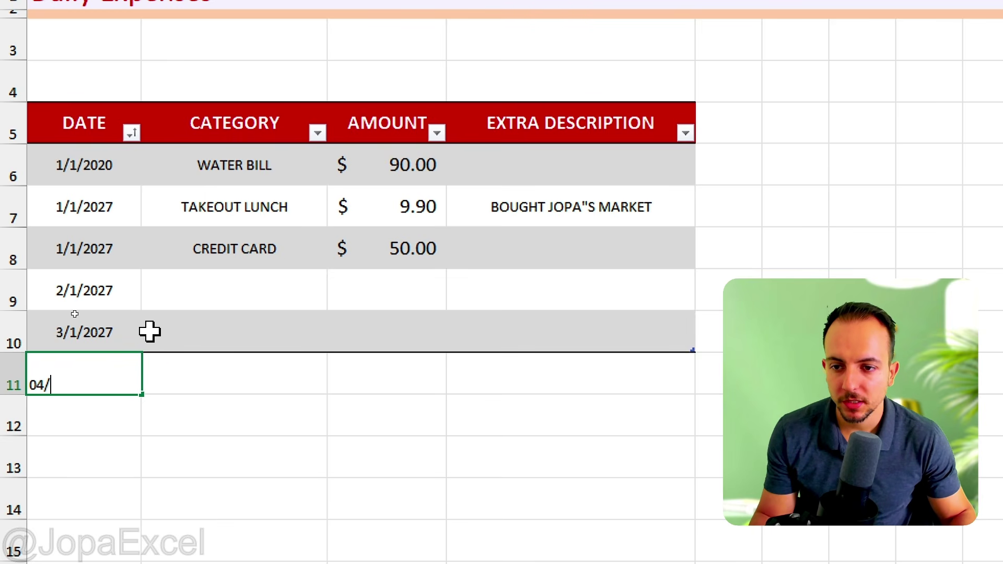
text(04/01/2027)
key(Return)
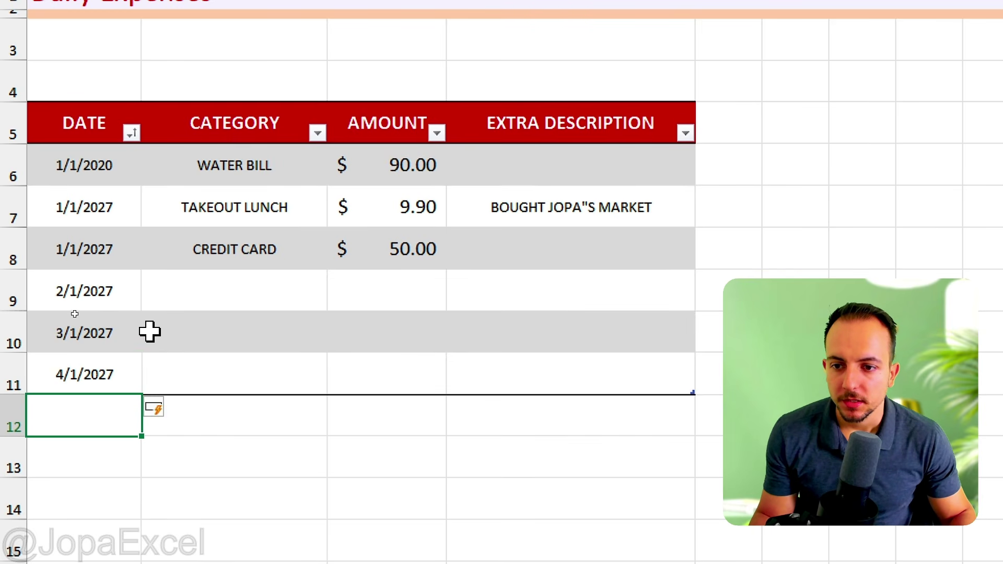
Choose the categories CREDIT CARD in B9, ELECTRICITY BILL in B10 and EMPLOYEE PAYMENTS in B11
click(301, 282)
click(337, 301)
click(282, 339)
click(314, 334)
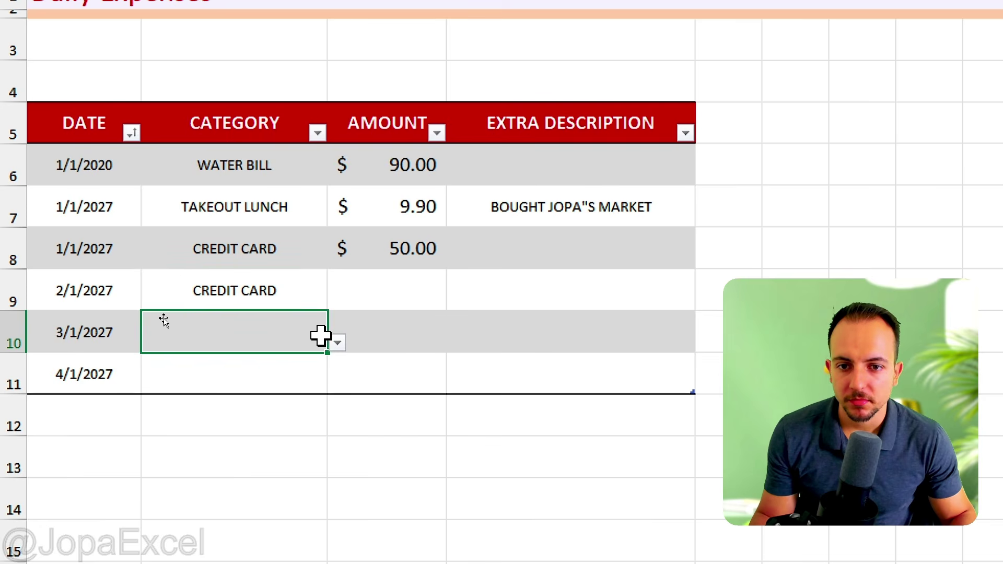
click(337, 343)
click(301, 398)
click(323, 379)
click(337, 384)
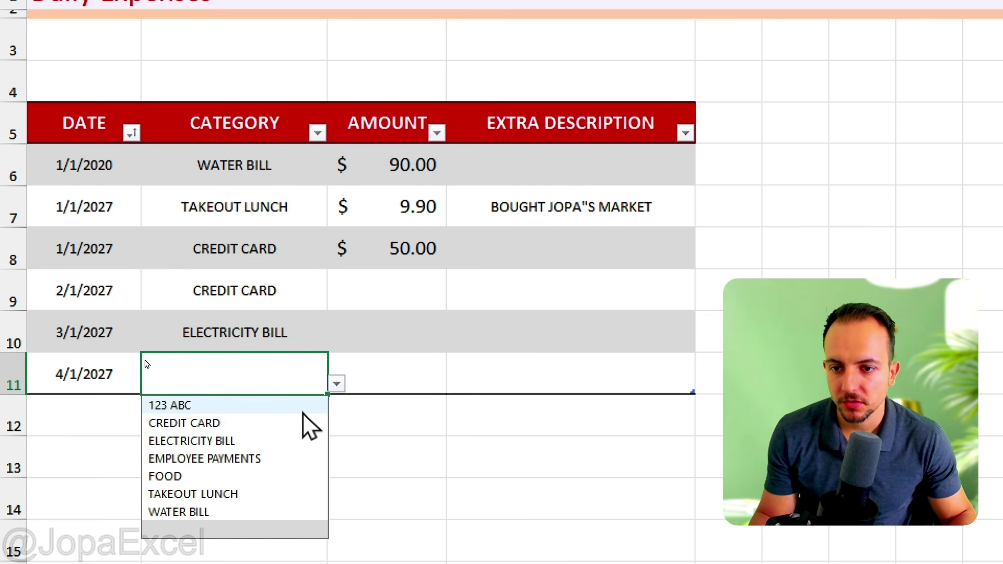
click(261, 460)
Enter the amounts 100, 250 and 3600 in C9, C10 and C11
click(389, 280)
text(100)
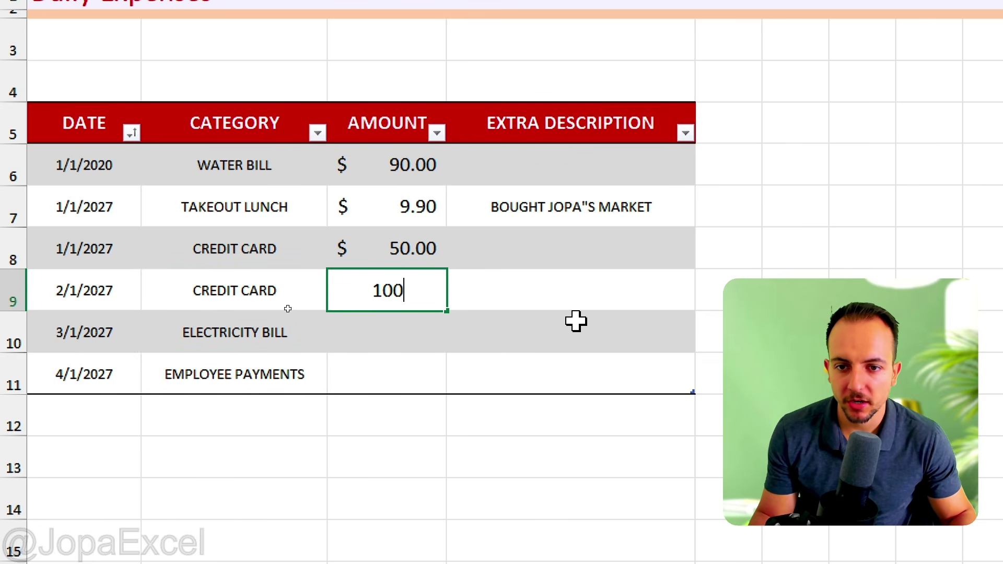
key(Return)
text(250)
key(Return)
text(3600)
key(Return)
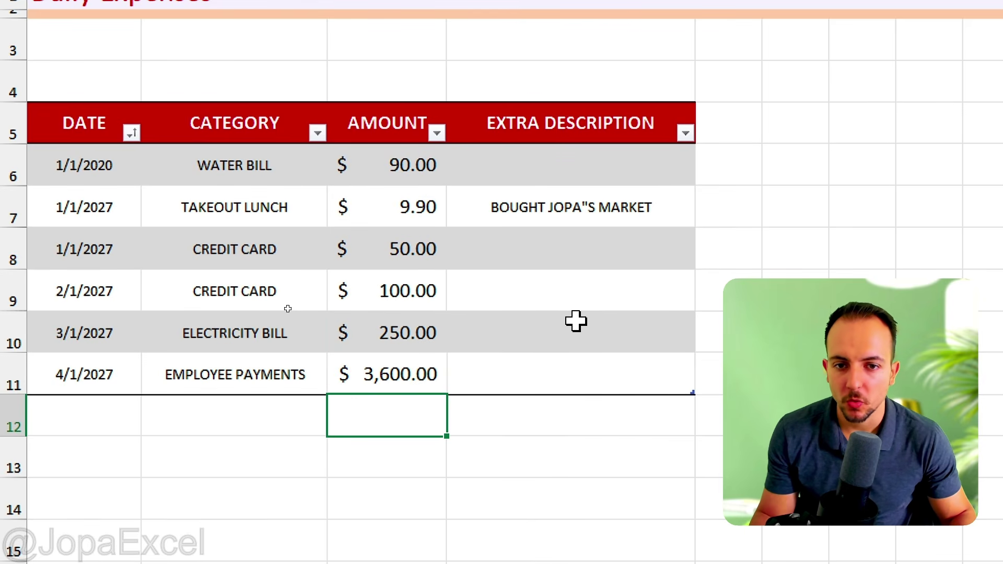
Enter the date 04/01/2027 in A12 below the existing expenses and fill it down to A13 and A14
scroll(314, 355, down, 1)
click(130, 363)
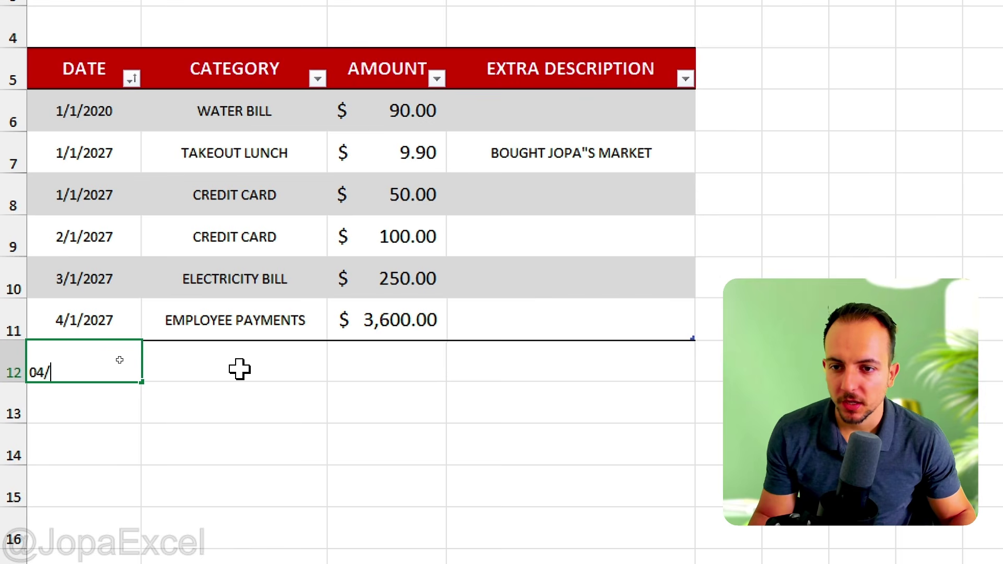
text(04/01/2027)
key(Return)
key(ctrl+d)
key(Return)
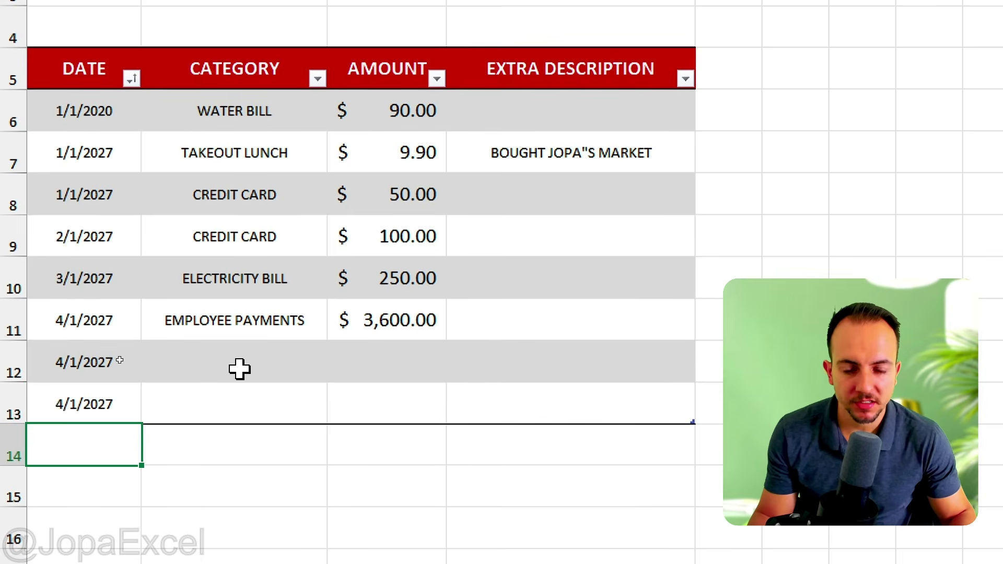
key(ctrl+d)
Enter the categories CREDIT CARD in B12, ELECTRICITY BILL in B13 and FOOD in B14
click(239, 369)
text(CR)
key(Return)
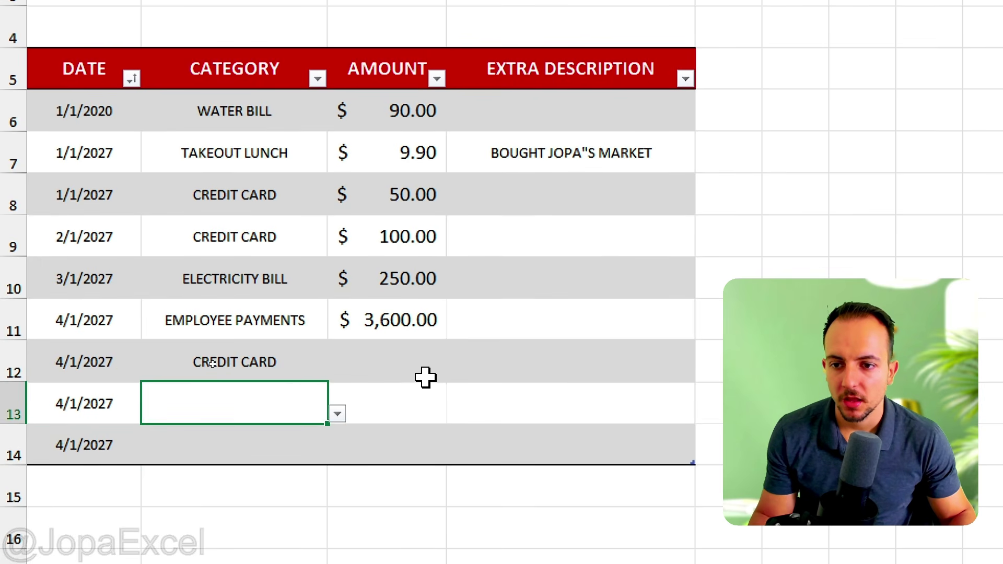
text(E)
key(Return)
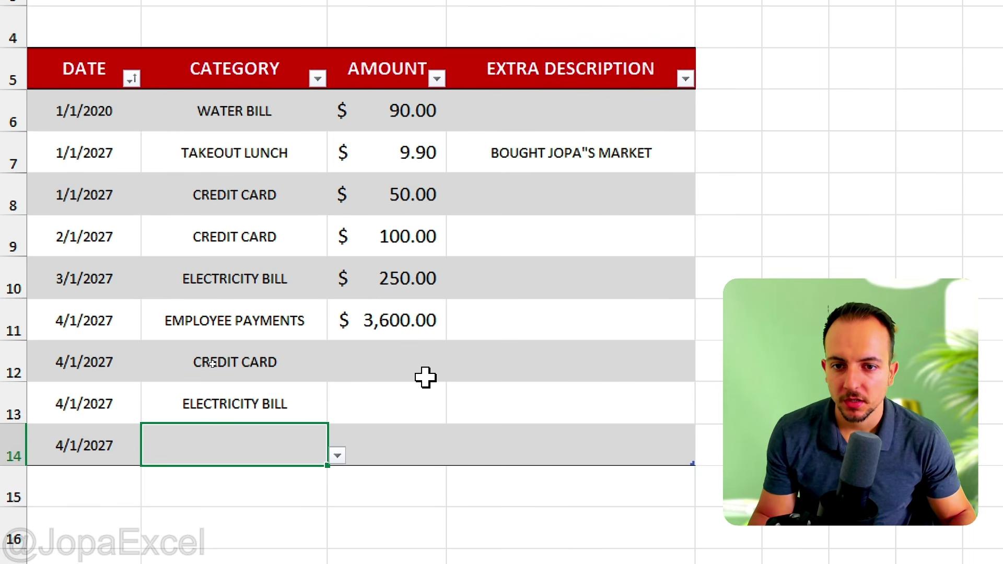
text(F)
key(Return)
Enter the amounts 123, 321 and 455 in C12, C13 and C14
click(426, 377)
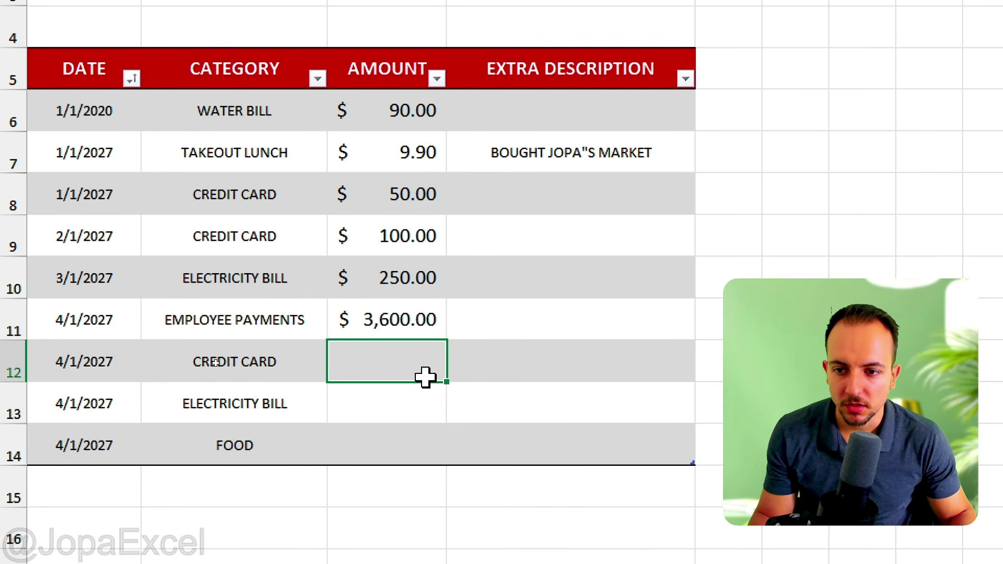
click(299, 448)
scroll(308, 471, down, 2)
click(408, 256)
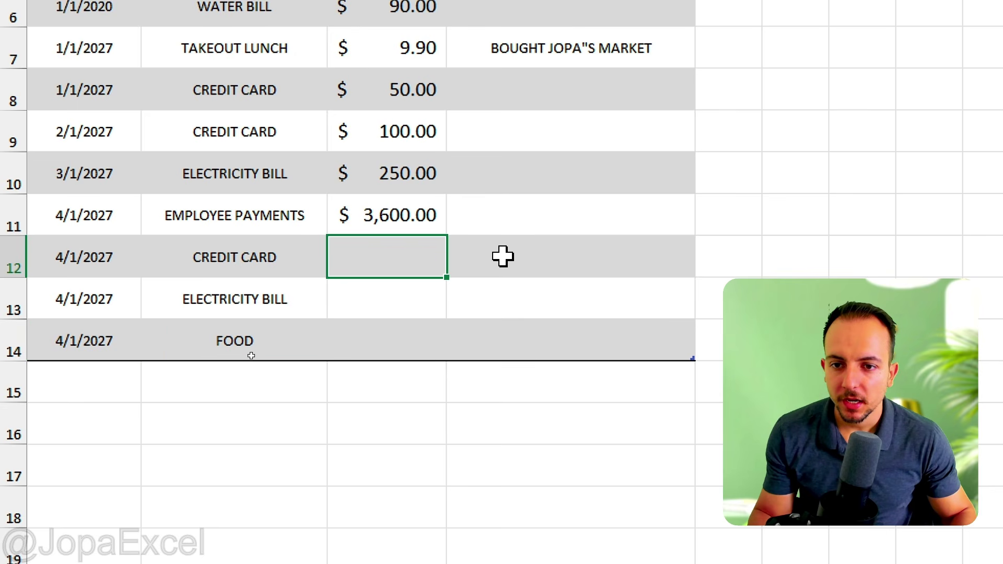
text(123)
key(Return)
text(321)
key(Return)
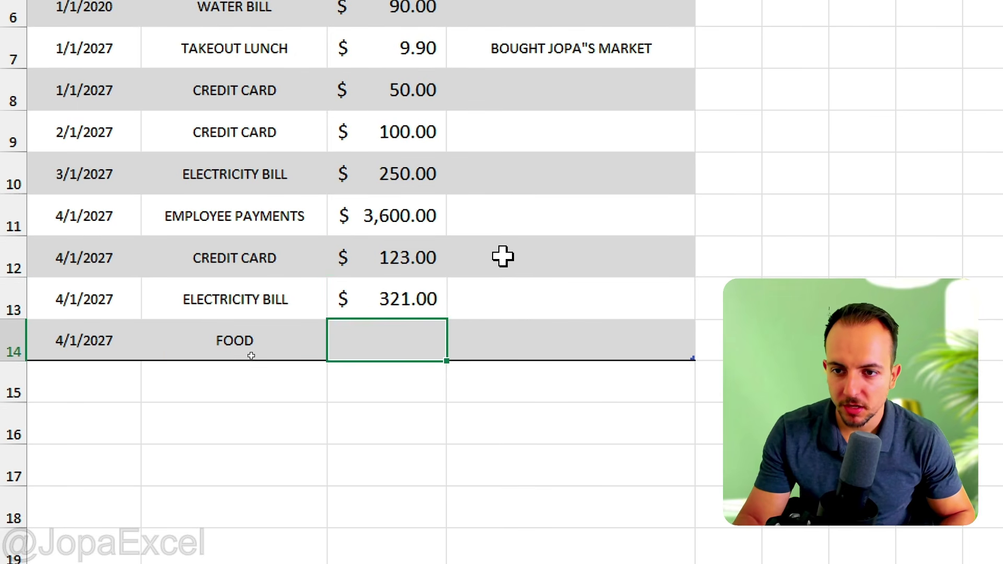
text(455)
key(Return)
scroll(515, 129, up, 3)
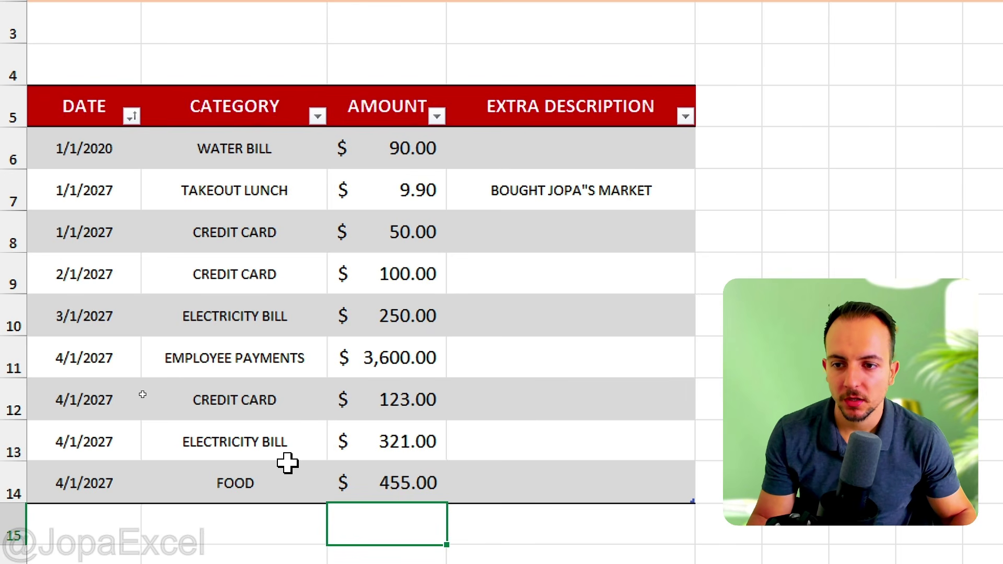
scroll(287, 470, down, 1)
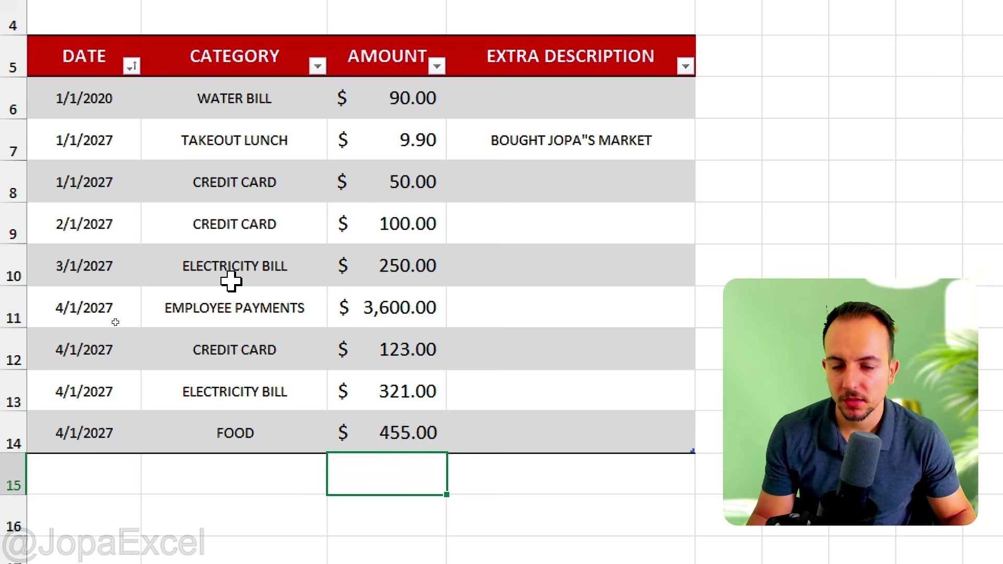
Insert a PivotTable based on the expense table Table1 and place it in a new worksheet
click(231, 281)
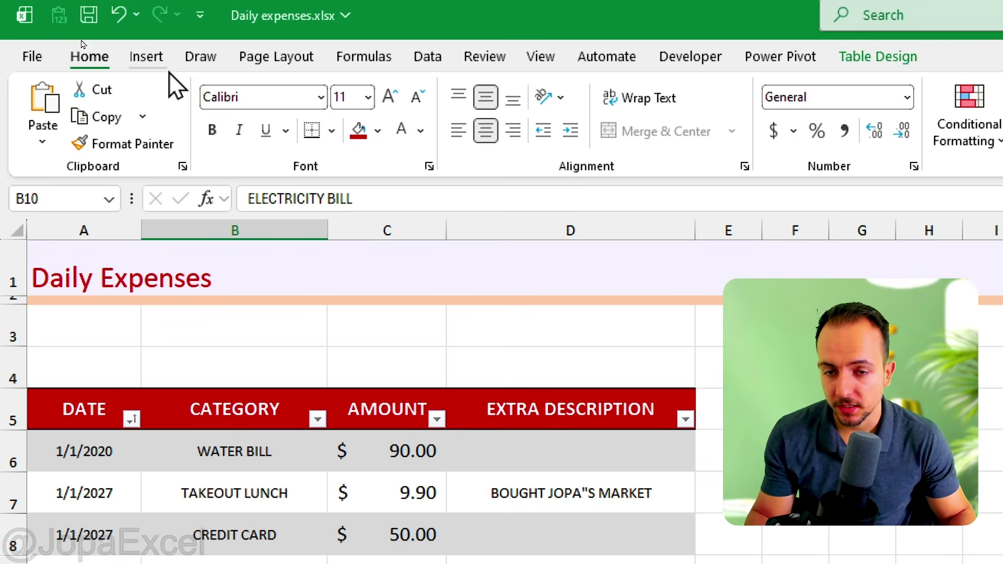
click(147, 58)
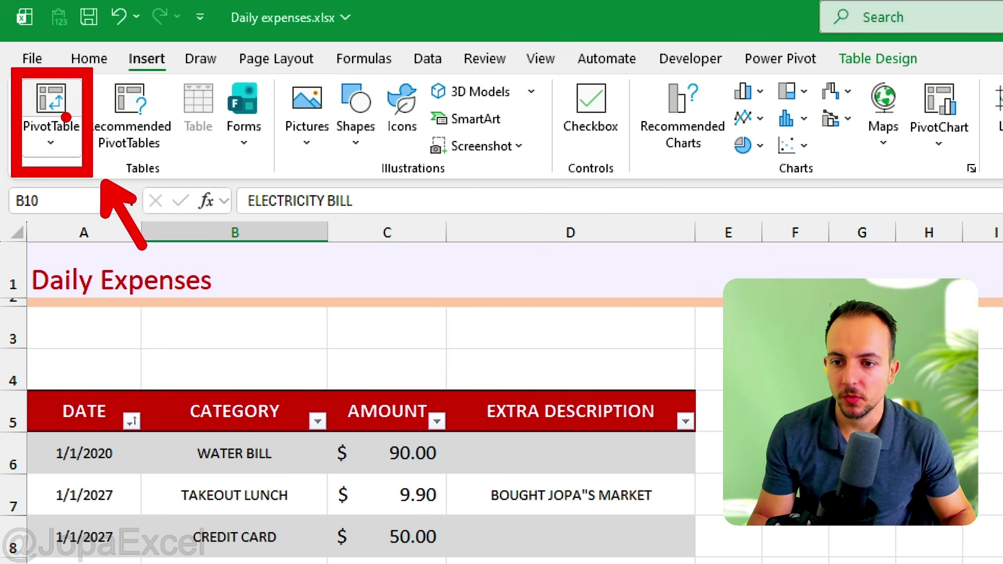
click(61, 116)
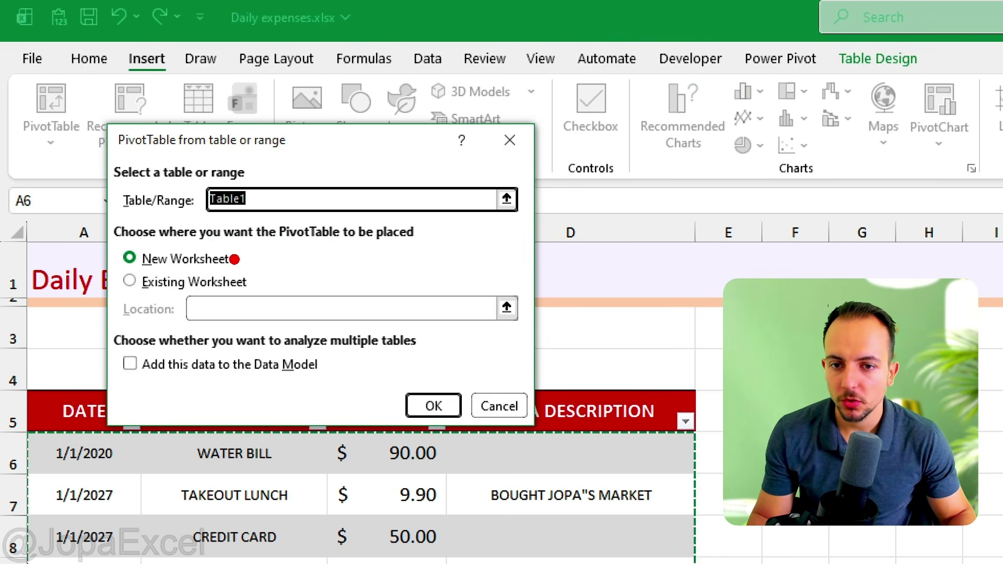
click(410, 416)
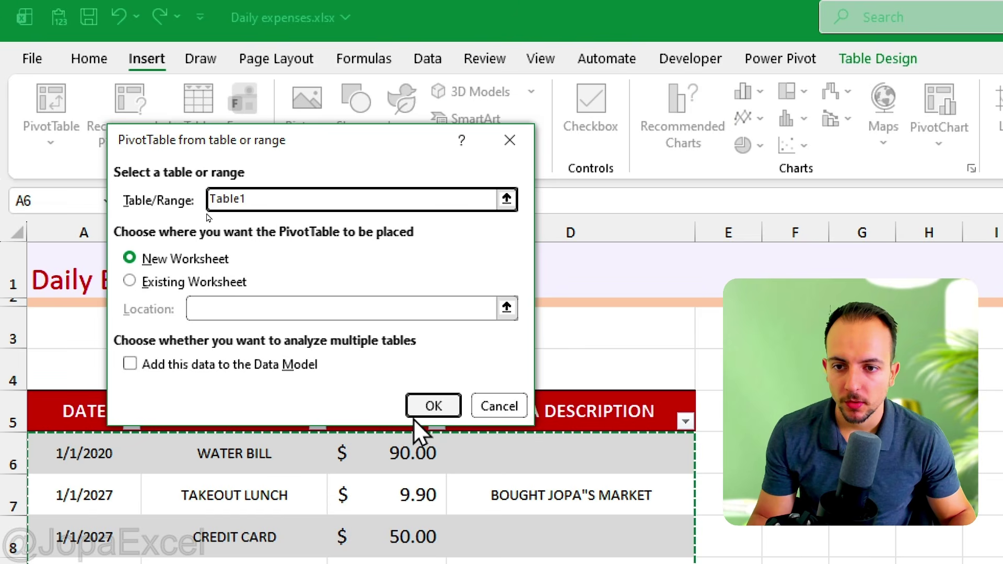
click(431, 410)
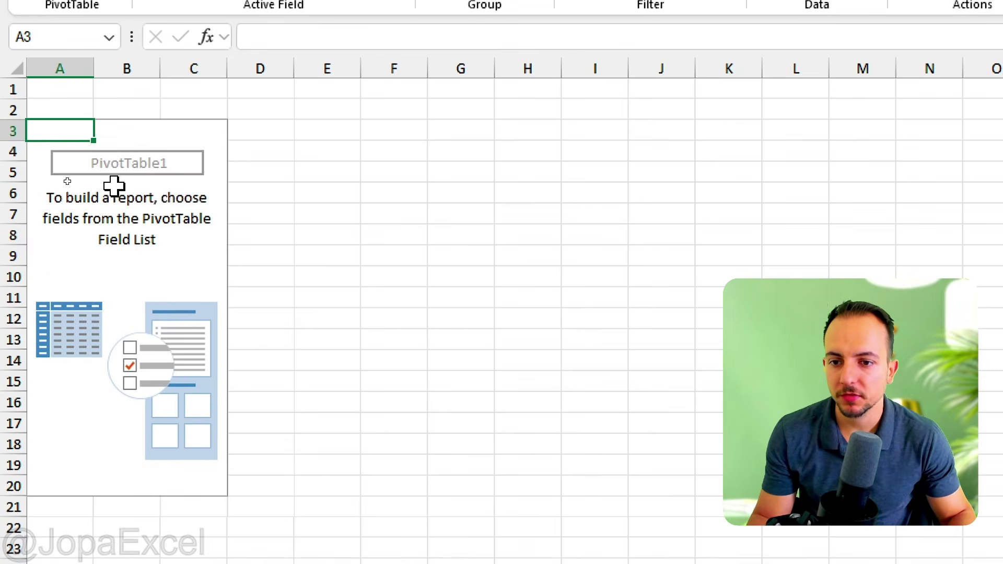
Widen the PivotTable field pane and add AMOUNT to the pivot's values and DATE to its rows
mouse_move(223, 120)
mouse_down()
mouse_move(273, 219)
mouse_move(225, 480)
mouse_up()
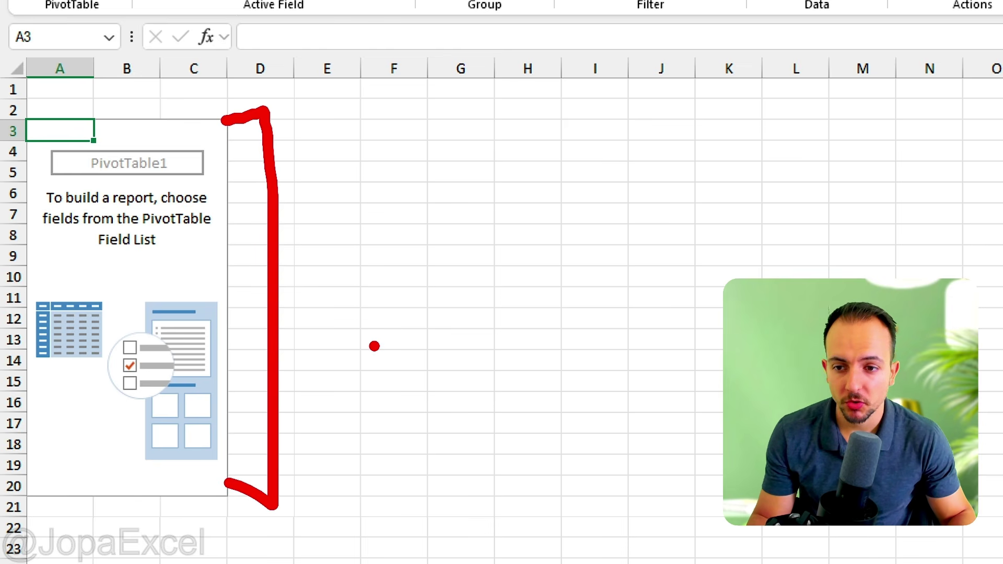
key(Escape)
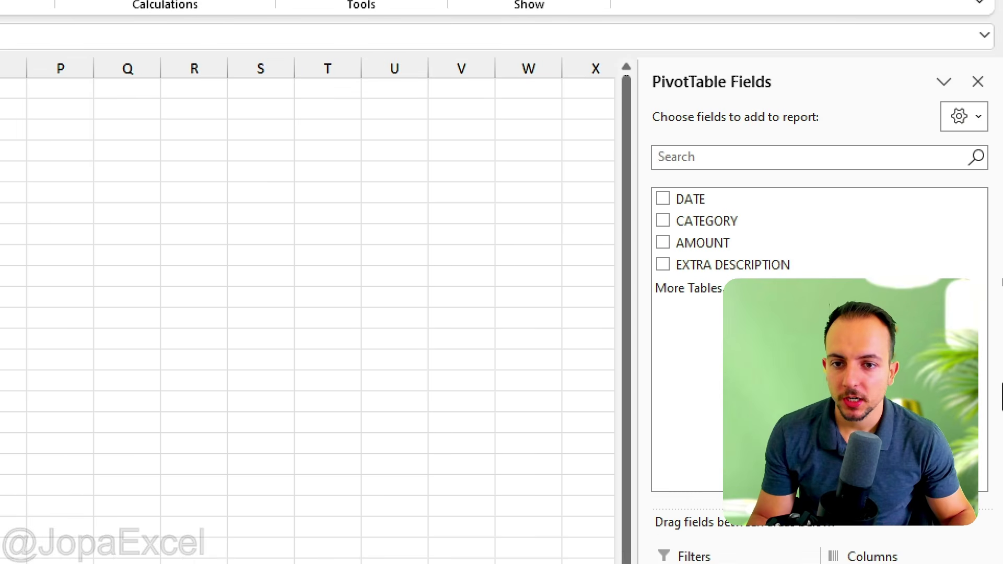
drag(640, 341, 493, 350)
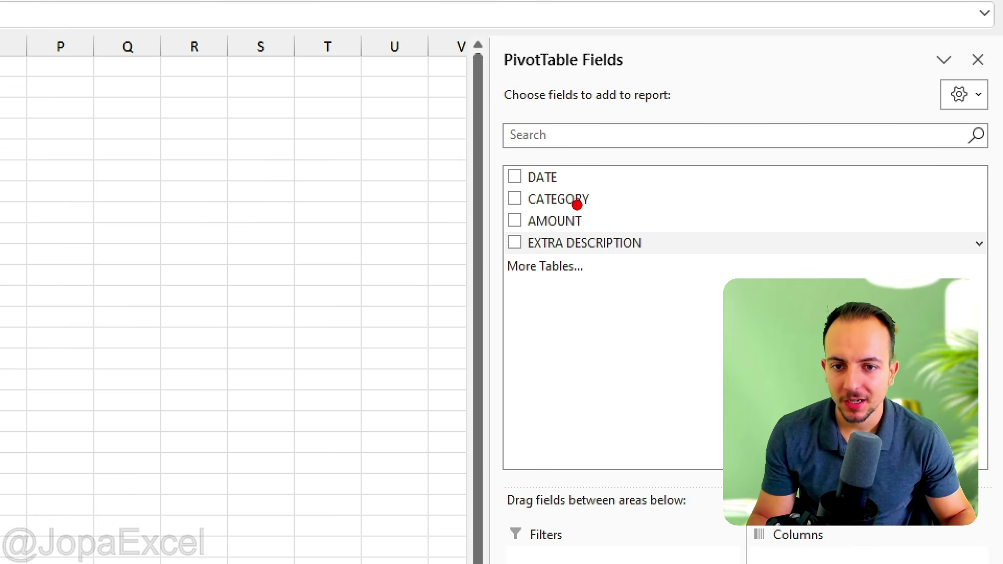
mouse_move(576, 205)
mouse_down()
mouse_move(589, 233)
mouse_move(579, 470)
mouse_move(556, 488)
mouse_move(810, 517)
mouse_move(862, 365)
mouse_up()
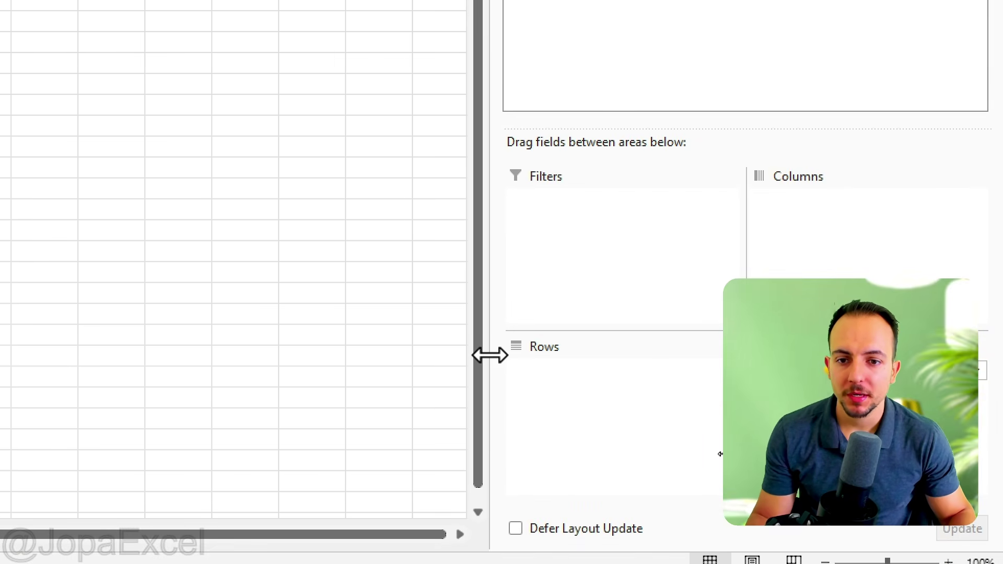
drag(488, 355, 263, 360)
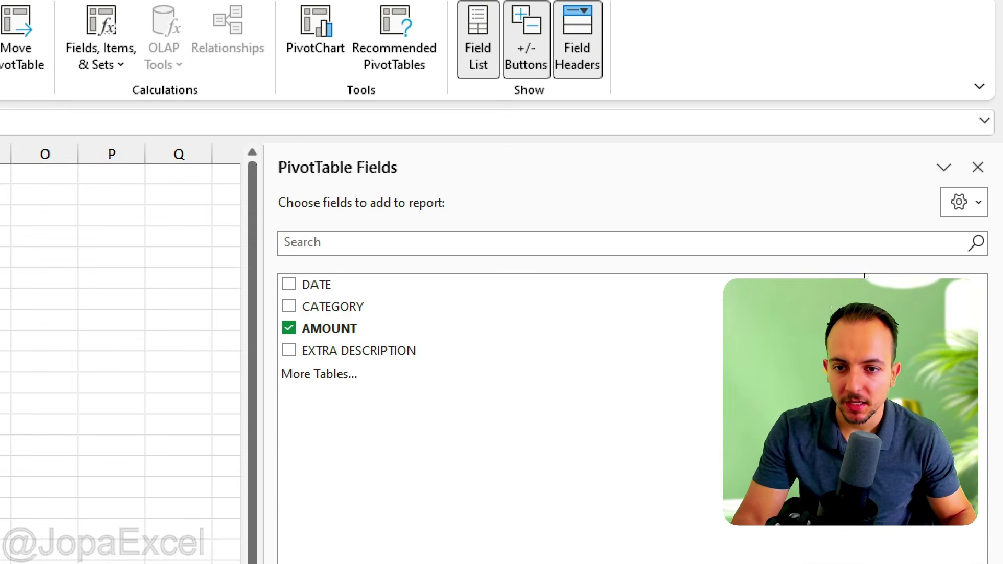
mouse_move(674, 195)
mouse_down()
mouse_move(672, 184)
mouse_move(677, 455)
mouse_up()
drag(675, 386, 340, 496)
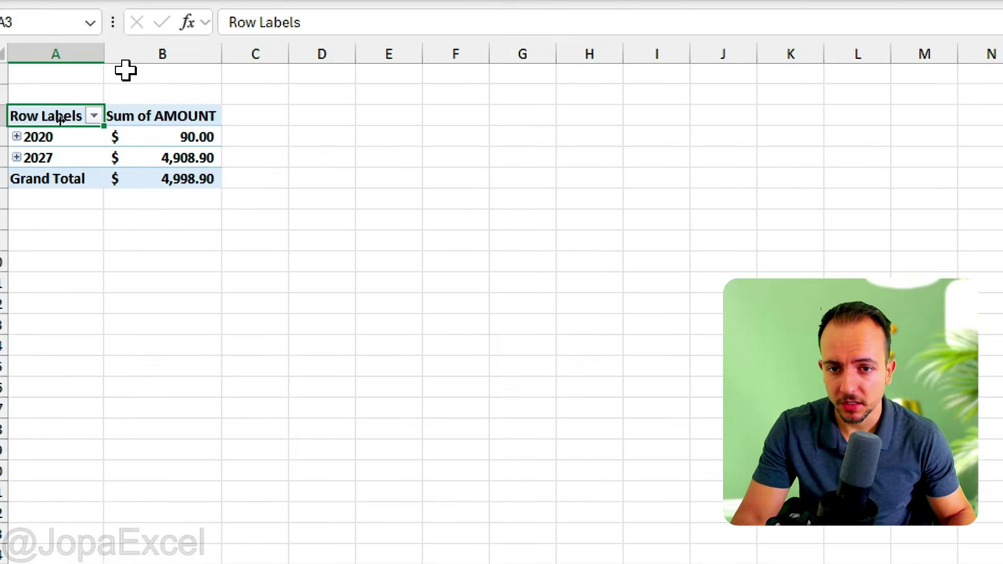
Expand the years 2027 and 2020 and the Qtr1 level in the pivot rows to view their months
click(35, 261)
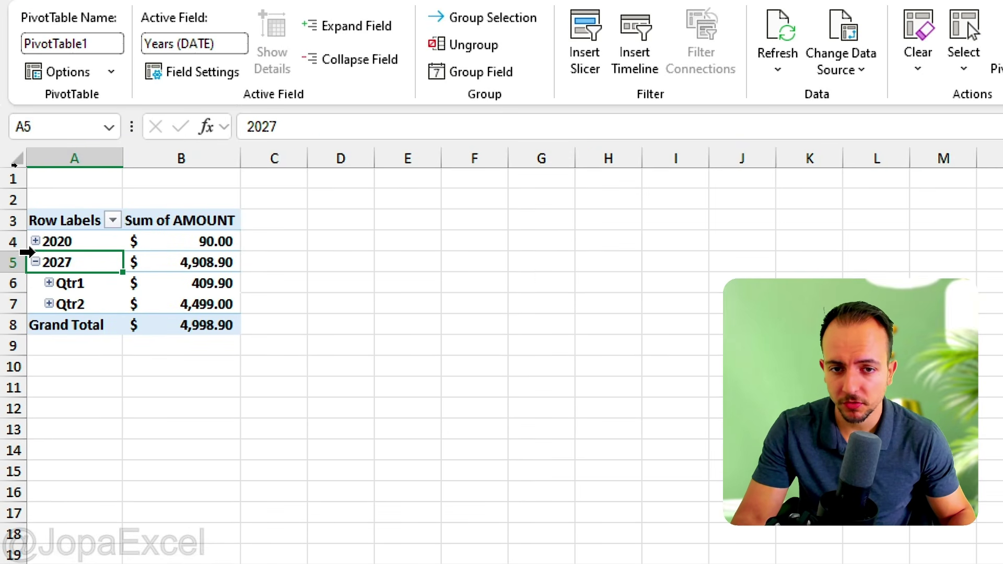
click(35, 241)
click(48, 262)
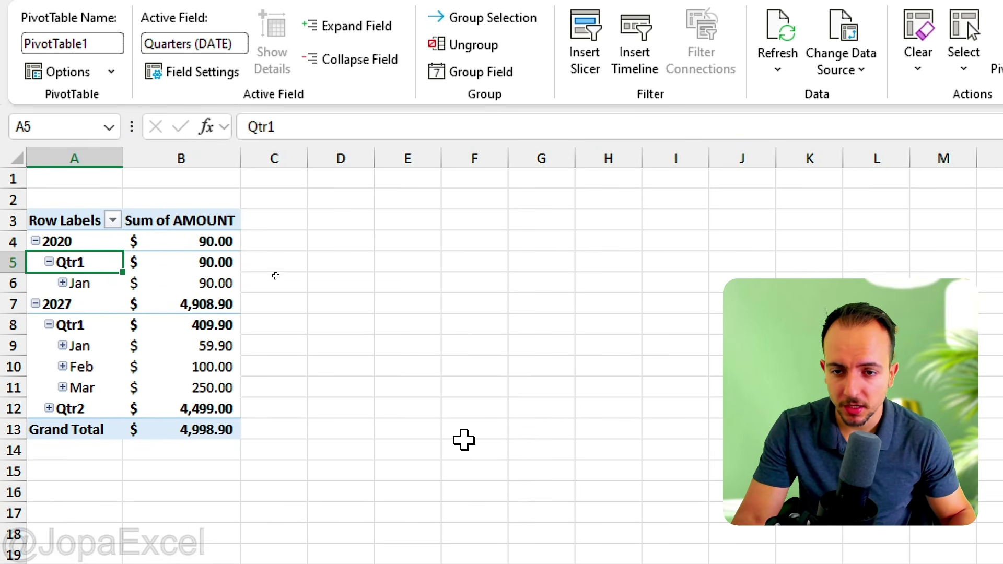
Remove DATE, Quarters (DATE) and Years (DATE) from the pivot rows and add CATEGORY beneath Months (DATE)
click(576, 556)
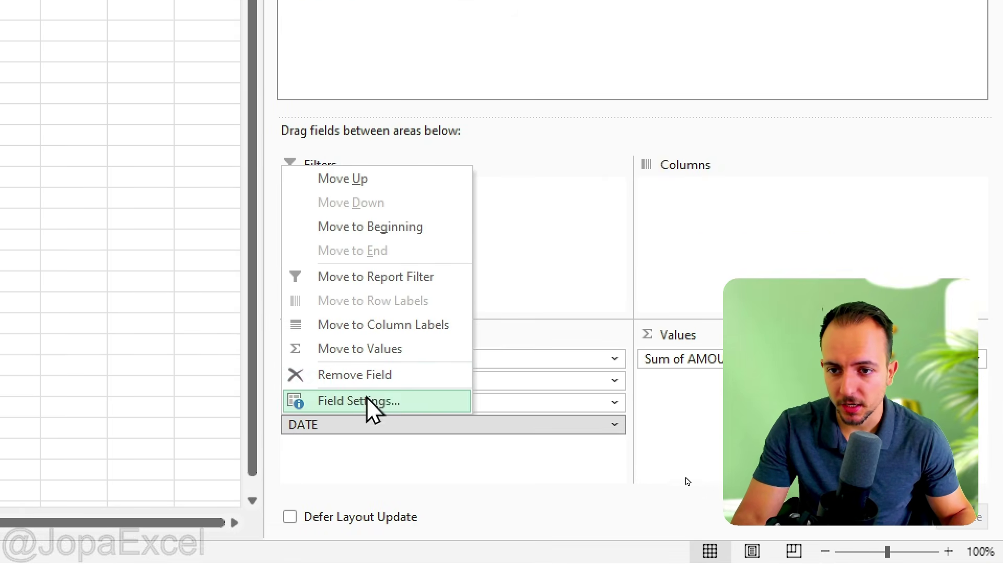
click(596, 511)
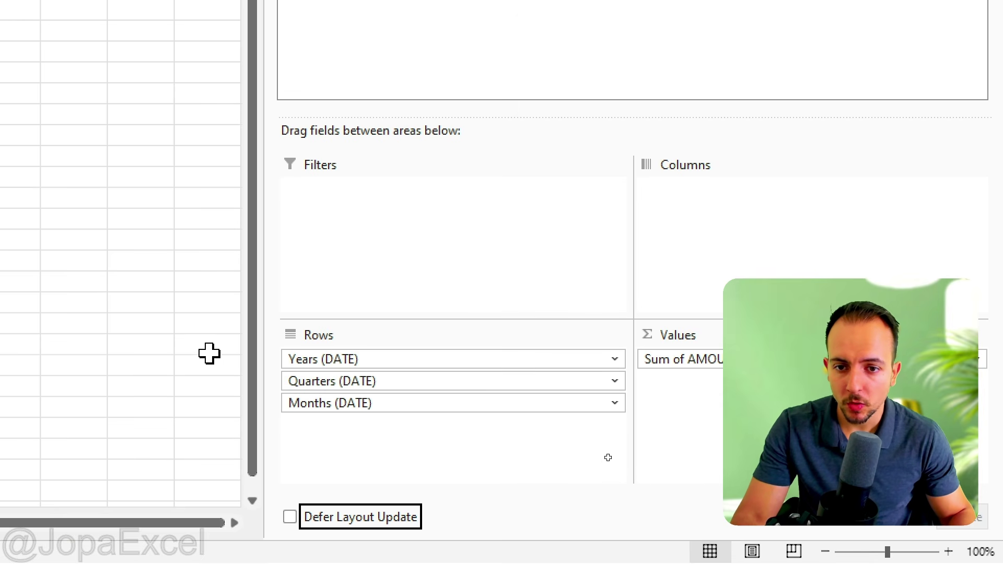
click(353, 381)
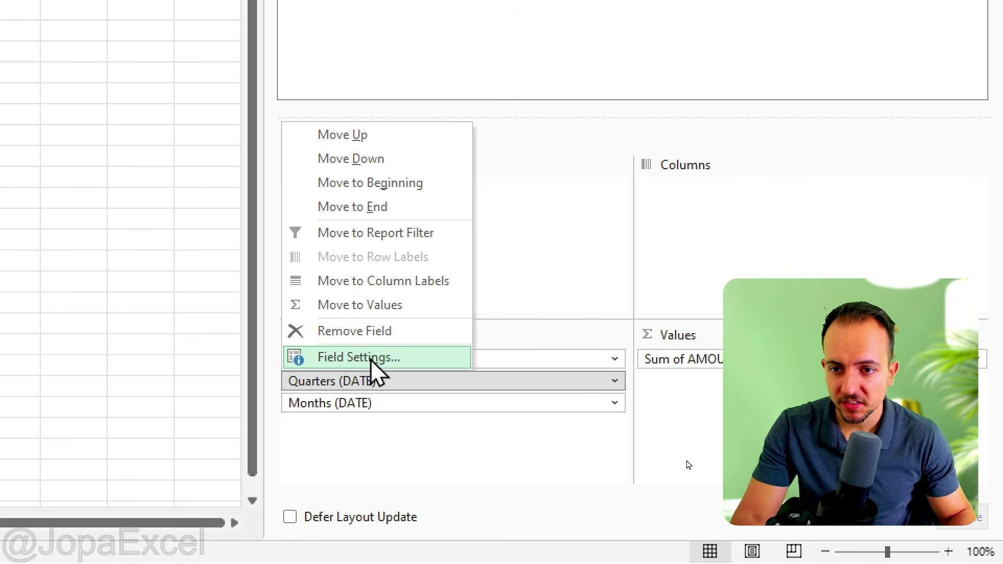
click(376, 331)
click(340, 359)
click(373, 313)
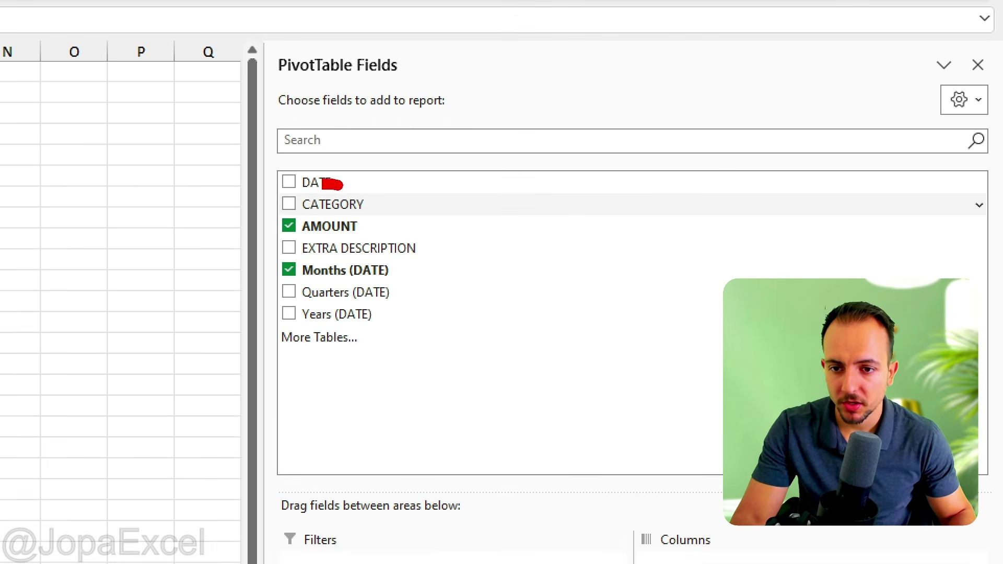
drag(316, 209, 387, 563)
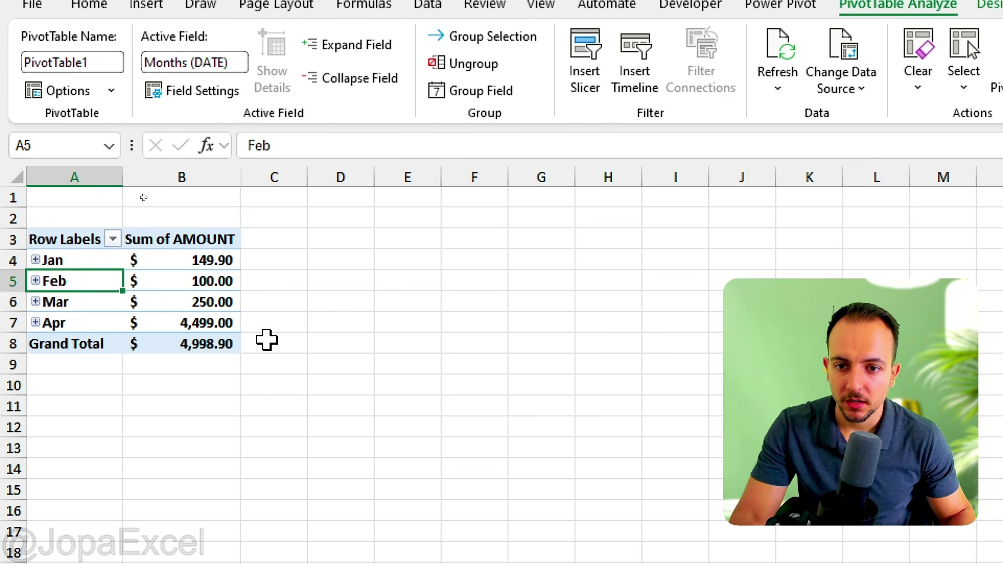
mouse_move(219, 216)
mouse_down()
mouse_move(275, 376)
mouse_move(242, 377)
mouse_up()
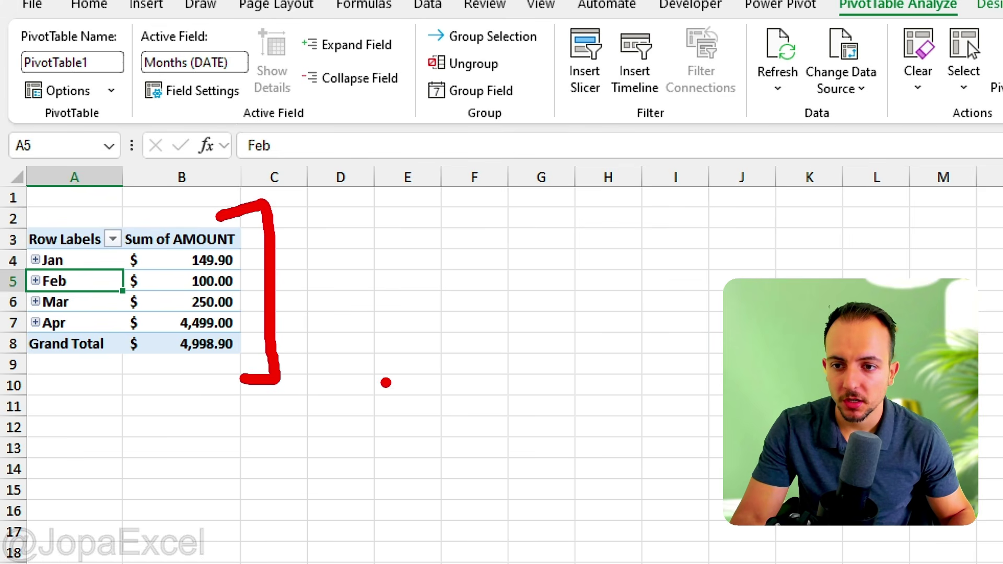
text(tMONTH)
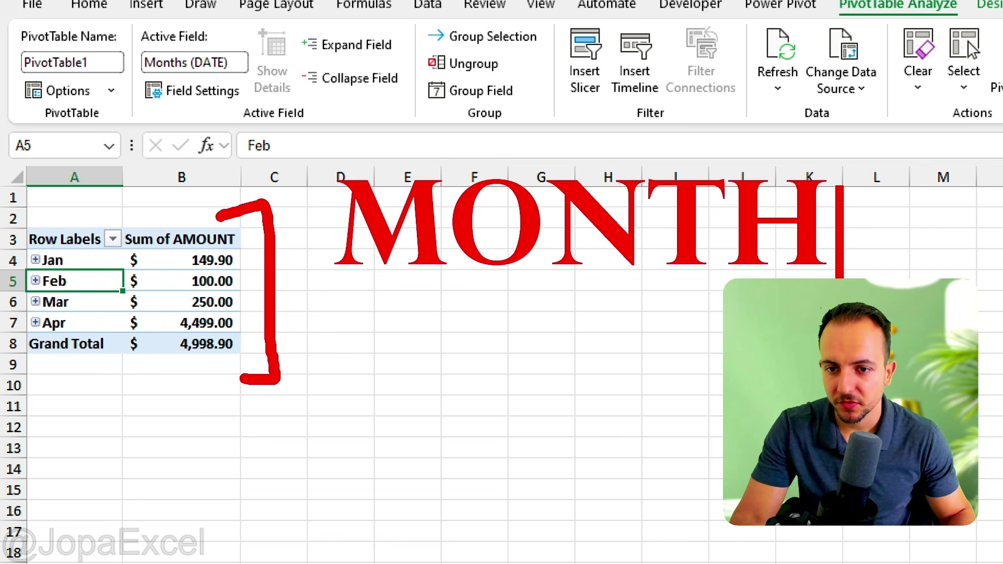
key(Return)
text(CATEGORY)
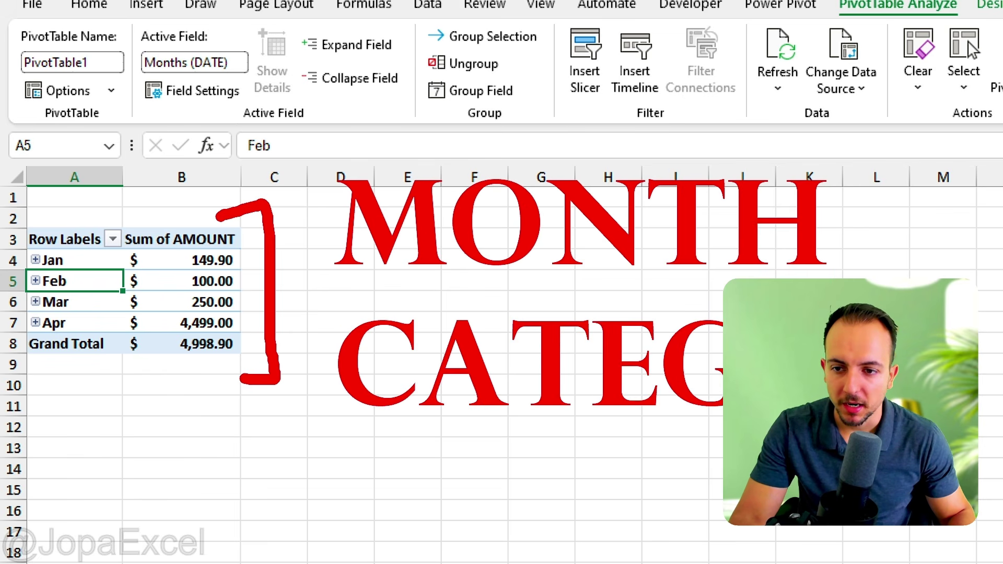
key(Escape)
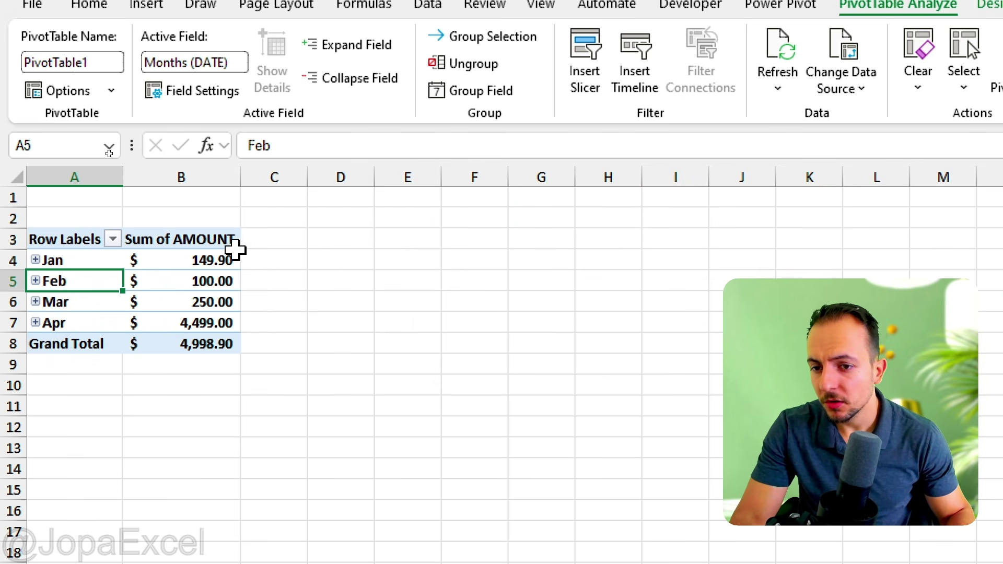
click(78, 241)
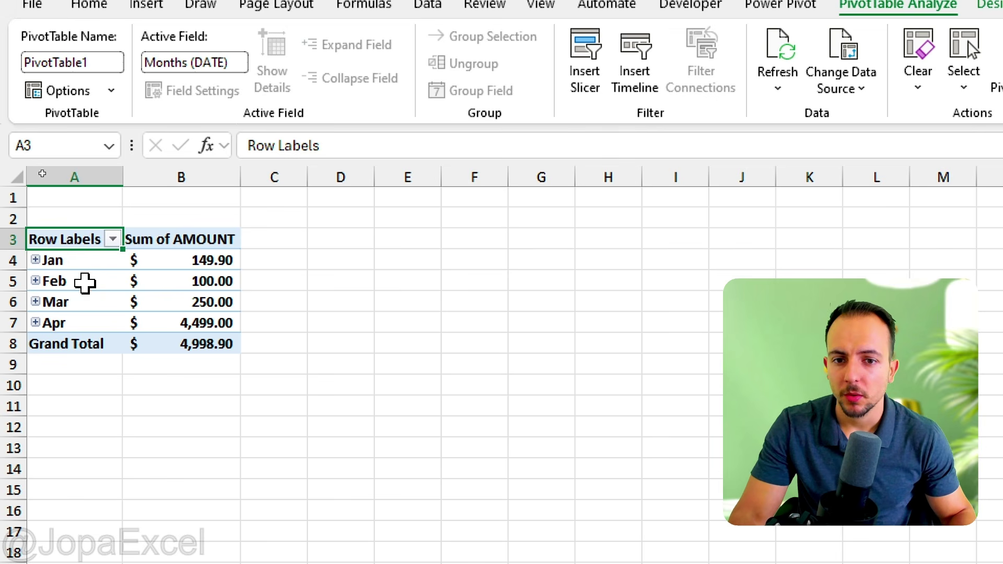
click(85, 283)
click(85, 305)
click(77, 325)
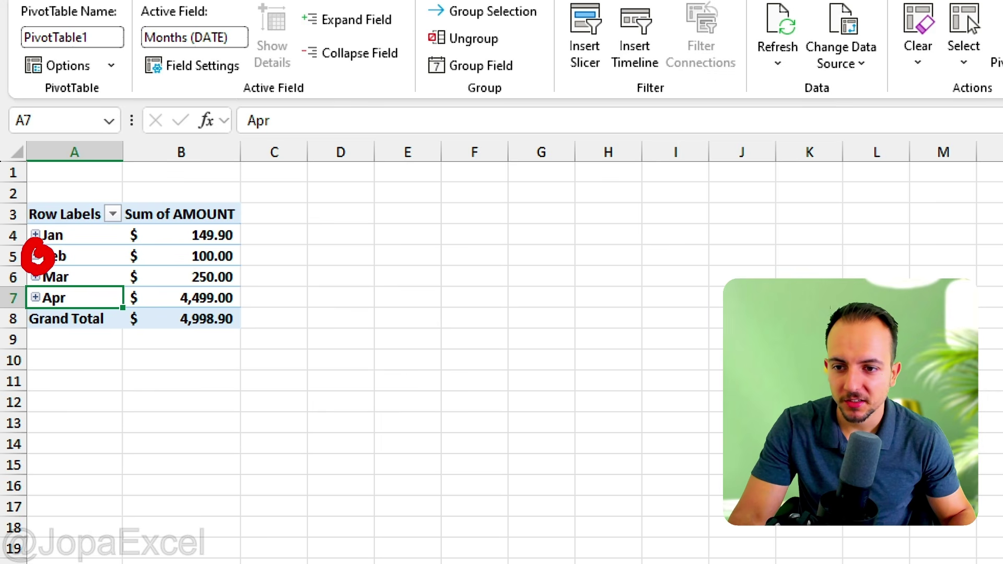
Expand Jan, Feb, Mar and Apr in the pivot rows to list the categories under each month
click(35, 256)
click(35, 298)
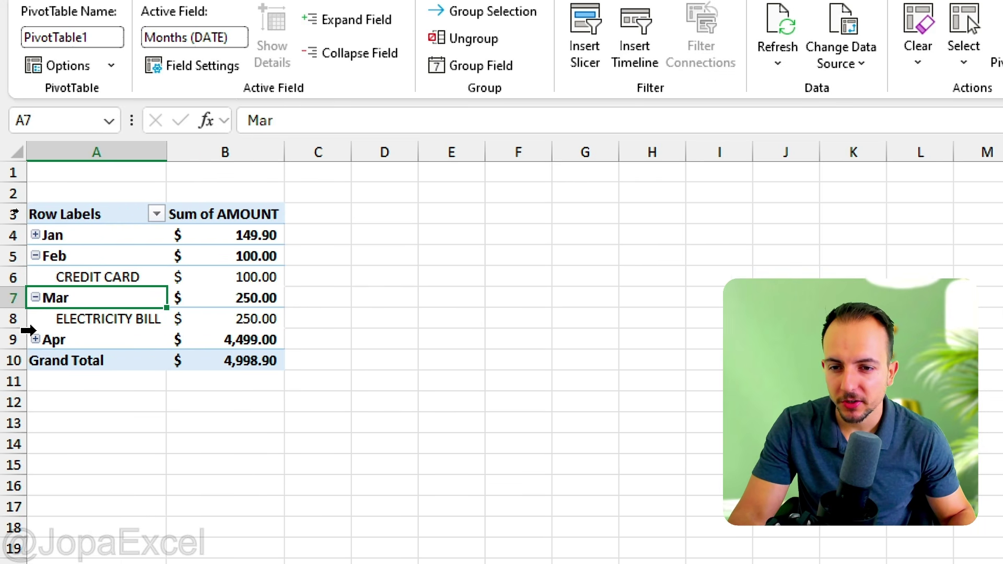
click(35, 339)
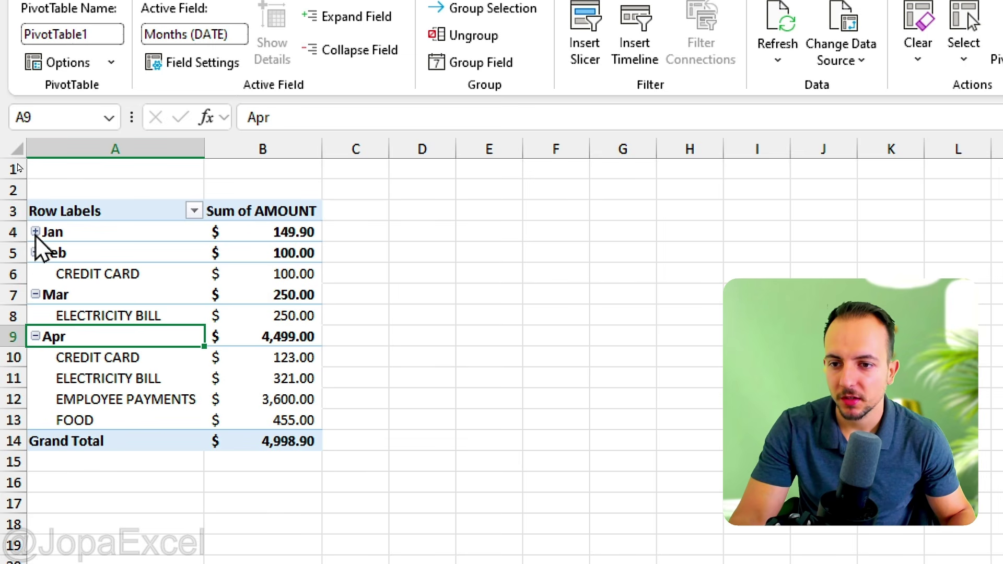
click(35, 235)
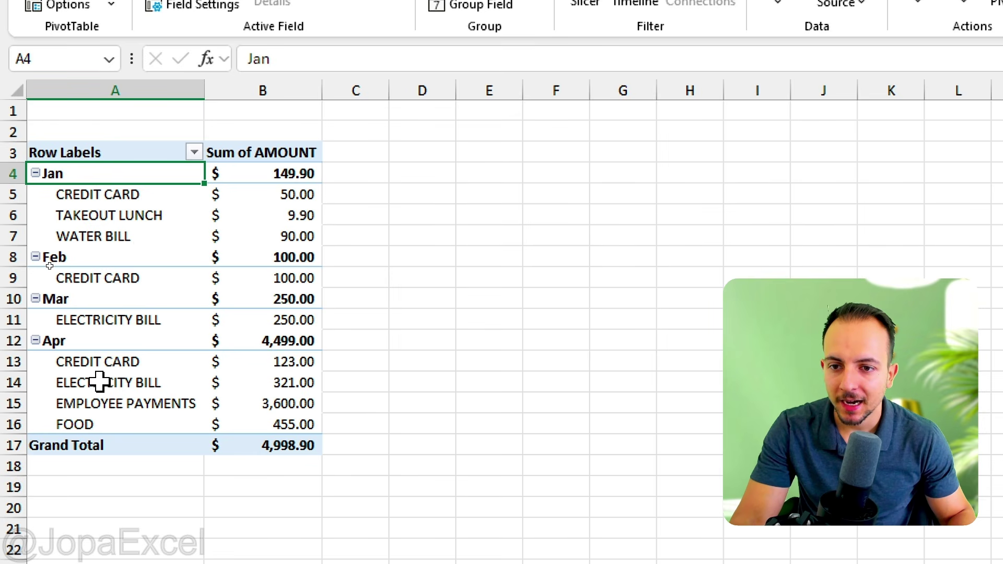
click(33, 302)
click(35, 341)
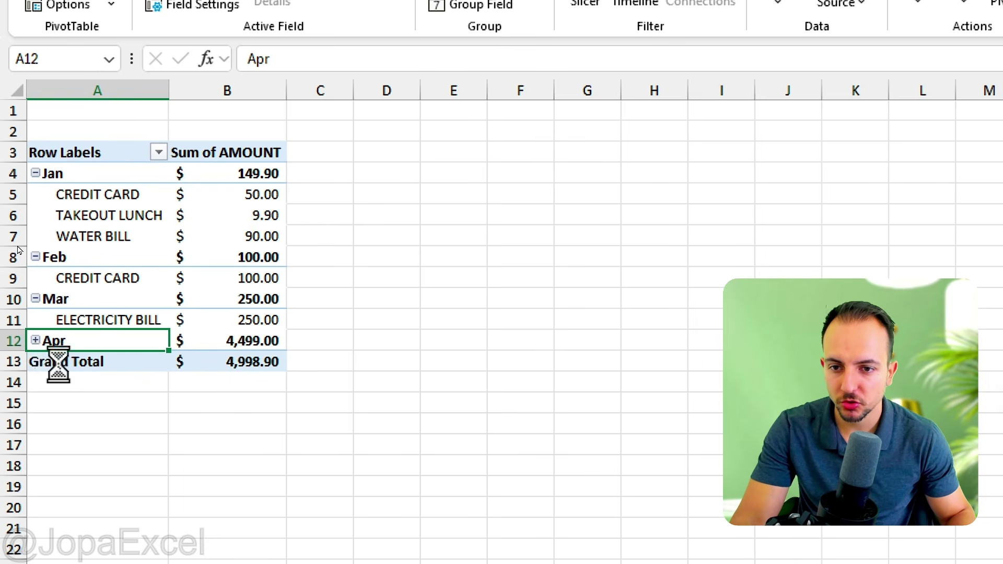
click(35, 341)
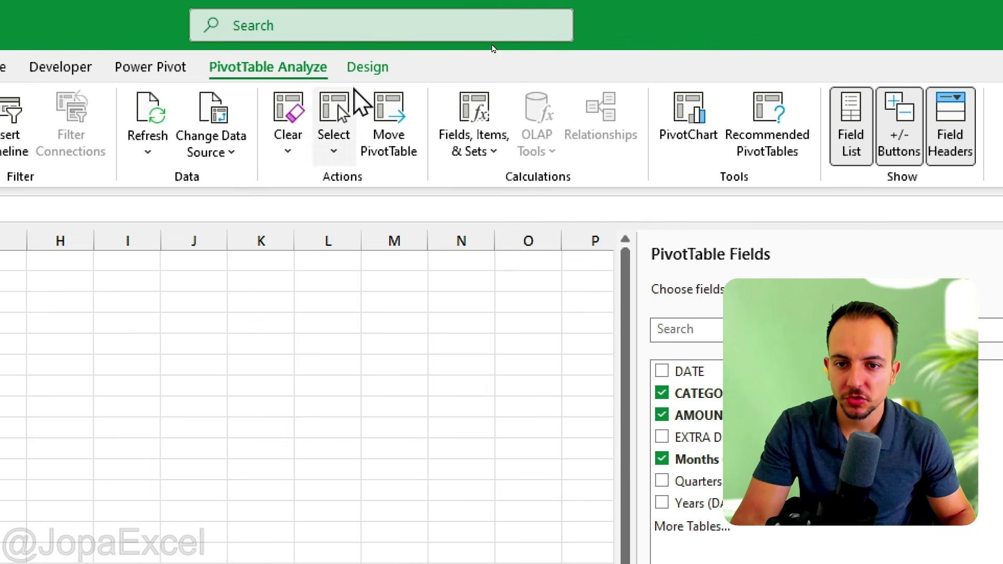
Apply an orange Medium PivotTable style with an orange header and light orange month rows
click(368, 69)
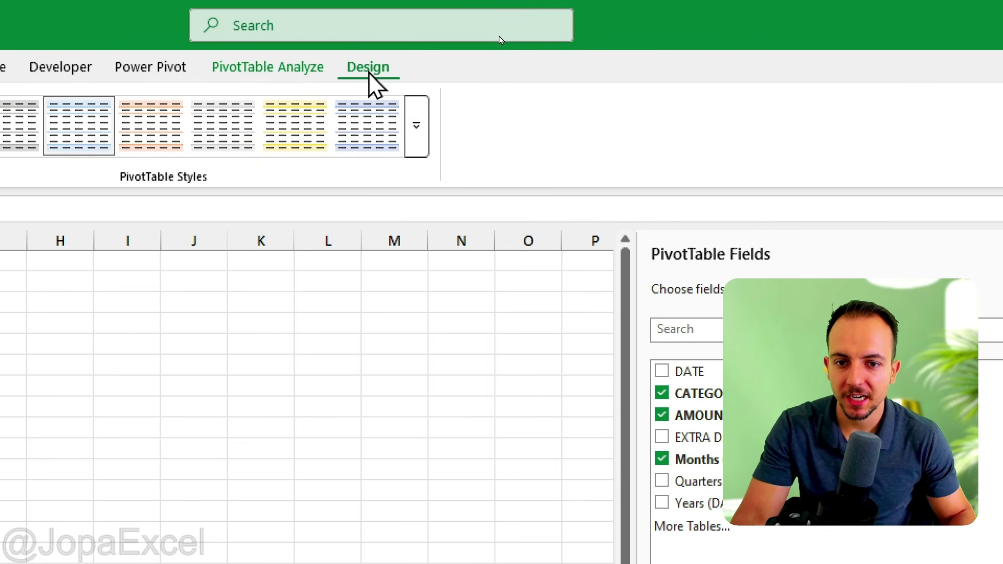
click(414, 132)
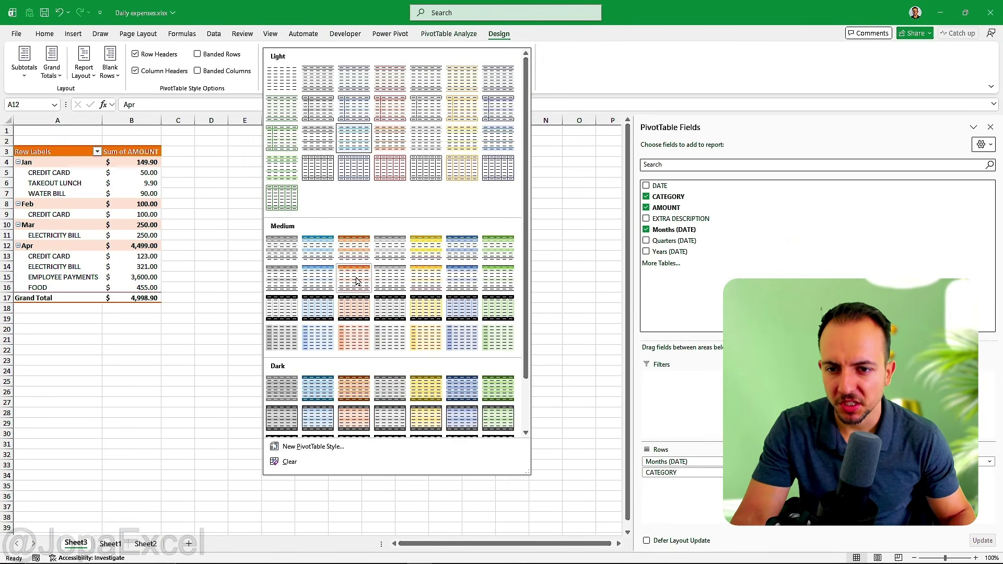
click(350, 318)
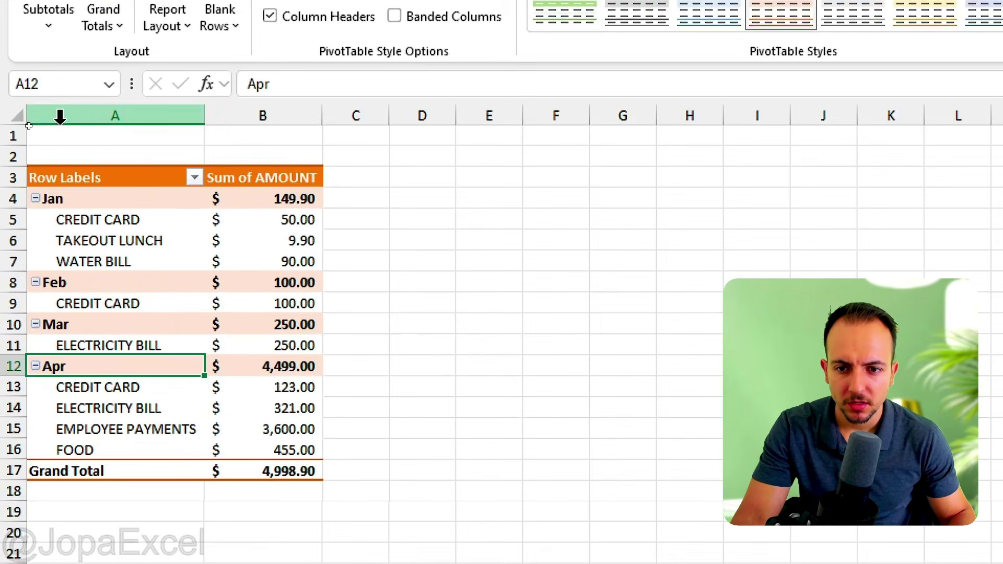
Fill the pivot header cells A3:B3 with dark red
click(130, 182)
drag(131, 181, 227, 181)
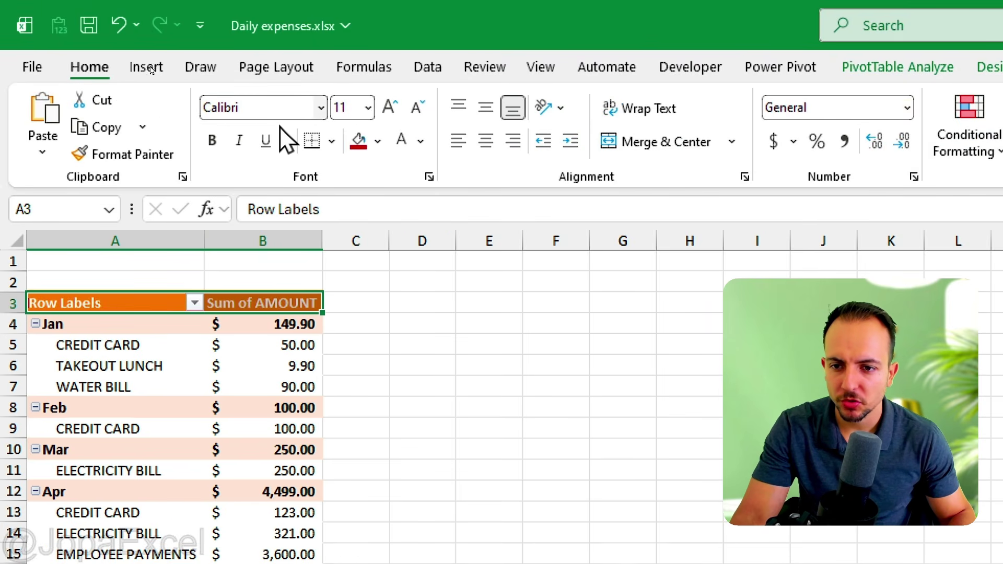
click(361, 140)
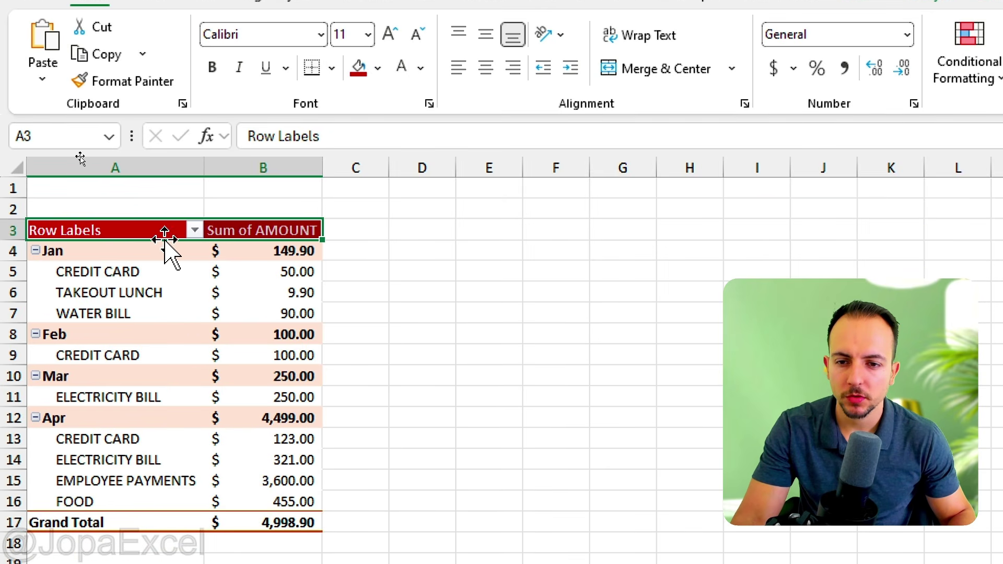
Rename the pivot headers to Months and Categories in A3 and Total Expending in B3
click(143, 228)
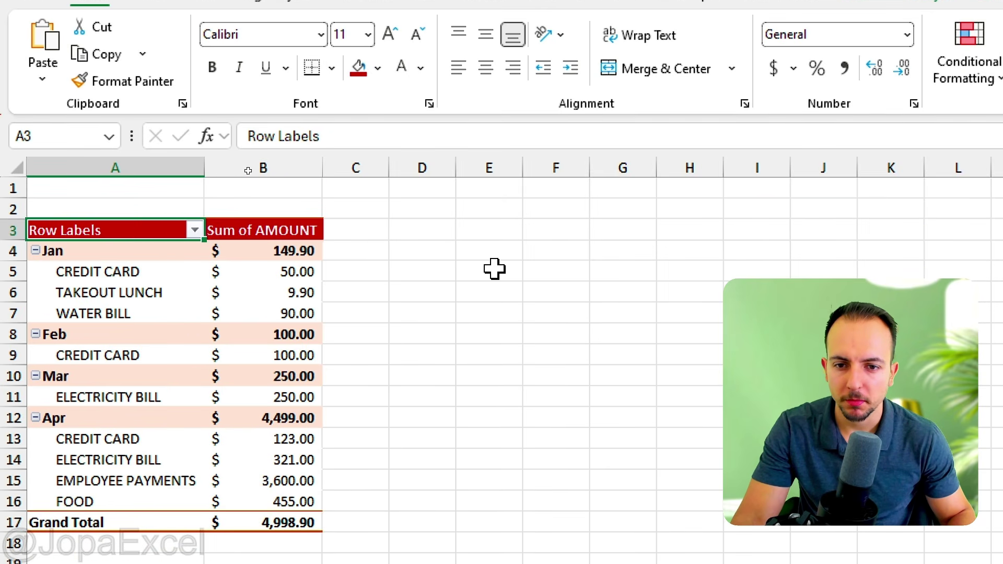
text(Mn)
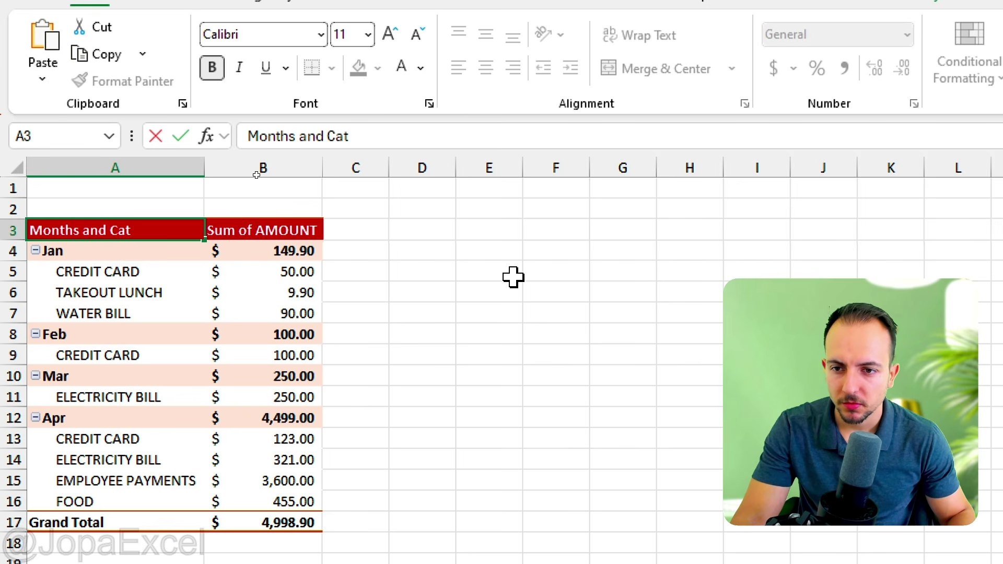
text(nths and Categories)
key(Tab)
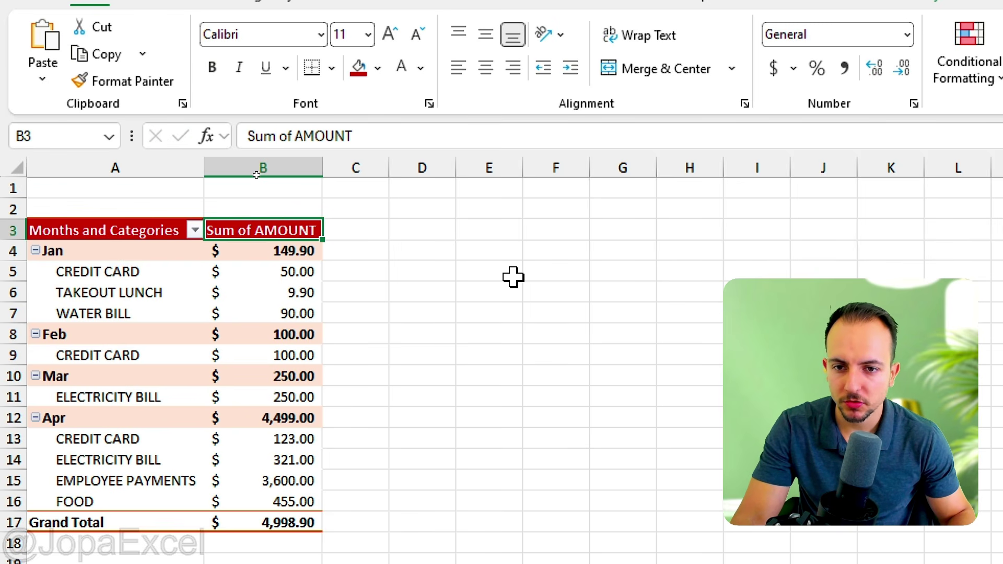
text(Total Expending)
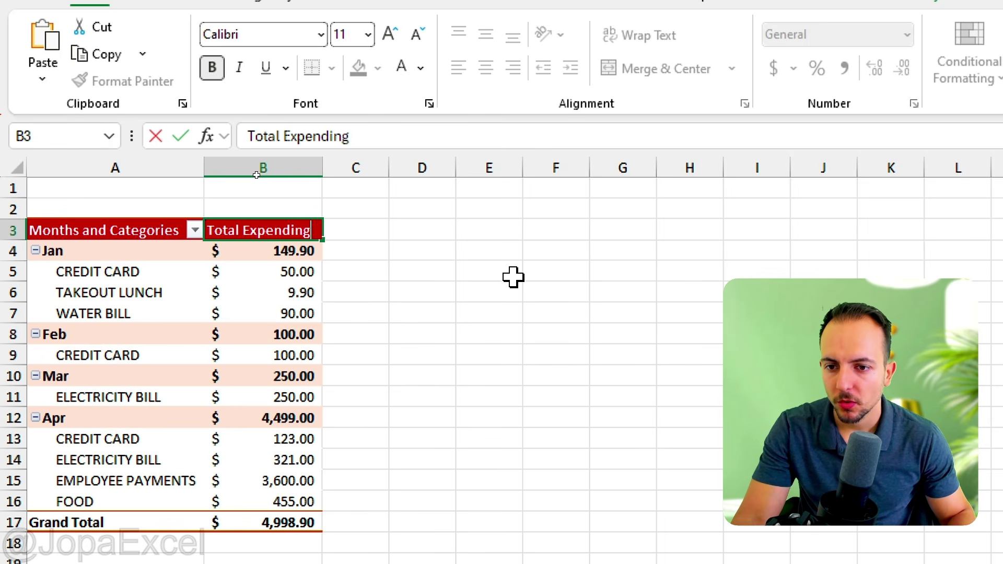
key(Return)
Widen columns A and B and turn off Autofit column widths on update in the PivotTable options
drag(204, 168, 307, 168)
drag(425, 167, 444, 161)
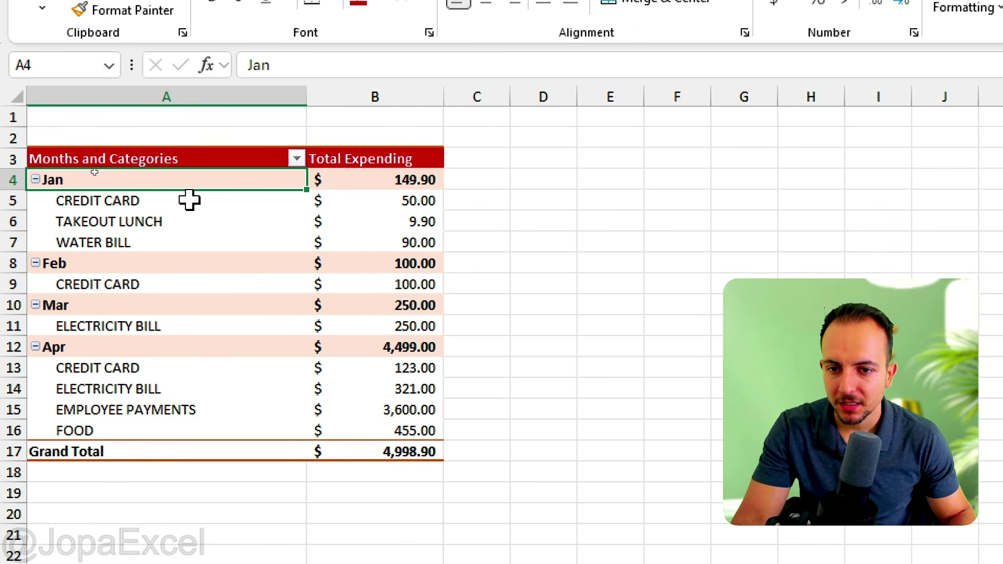
right_click(189, 200)
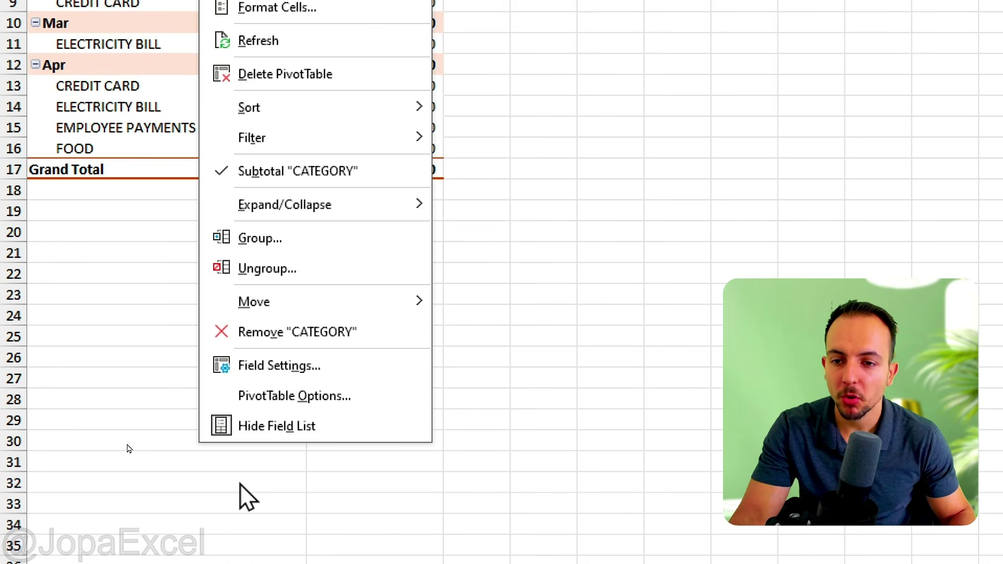
click(297, 397)
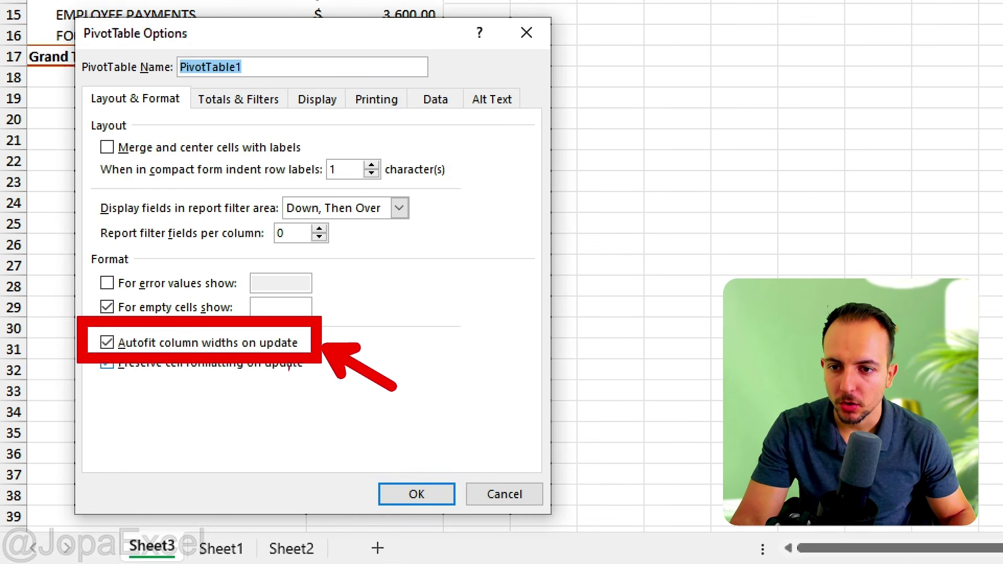
click(144, 344)
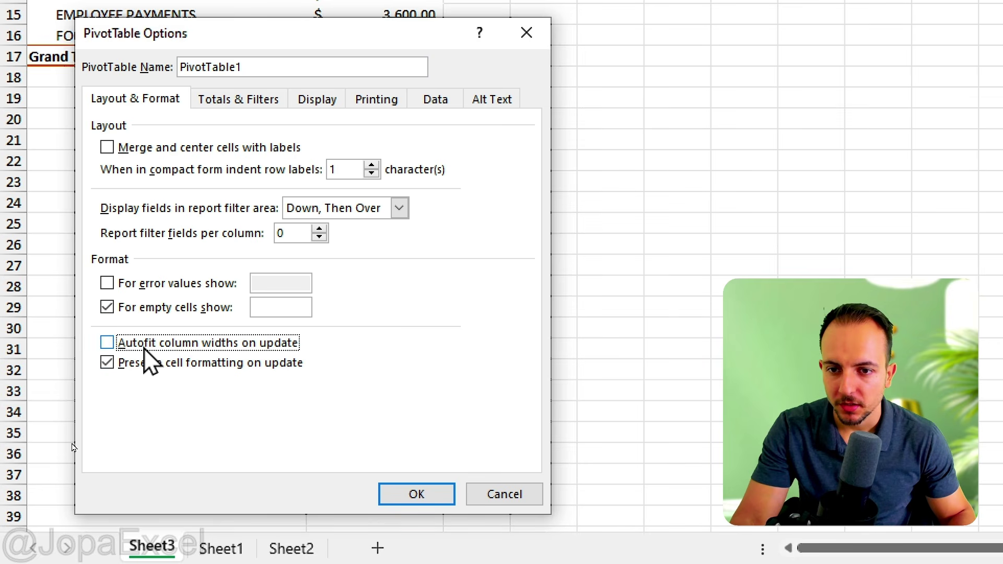
click(437, 498)
Narrow pivot column A to fit its labels more closely and adjust column B to slightly wider than its header
click(217, 101)
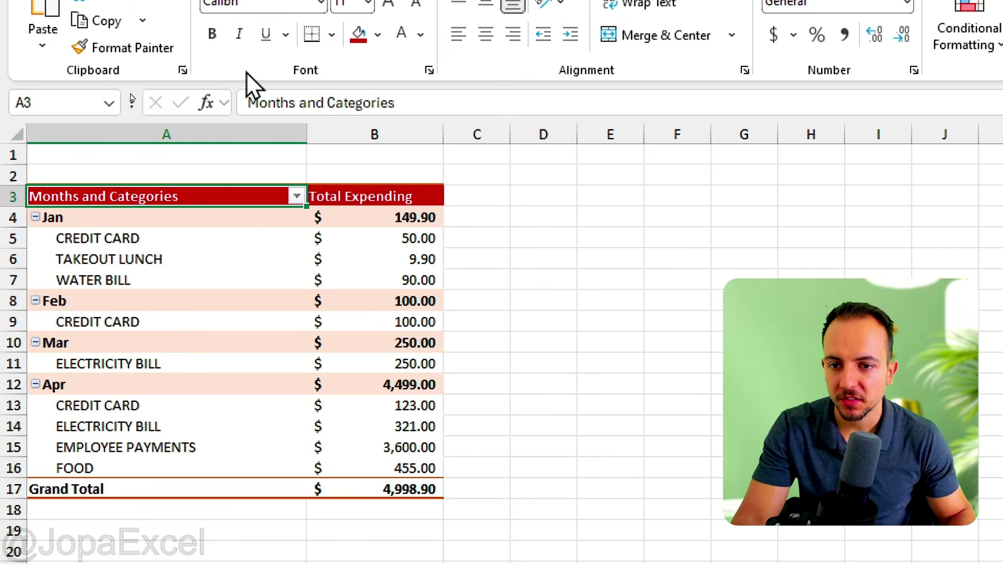
drag(306, 131, 287, 131)
drag(221, 143, 249, 137)
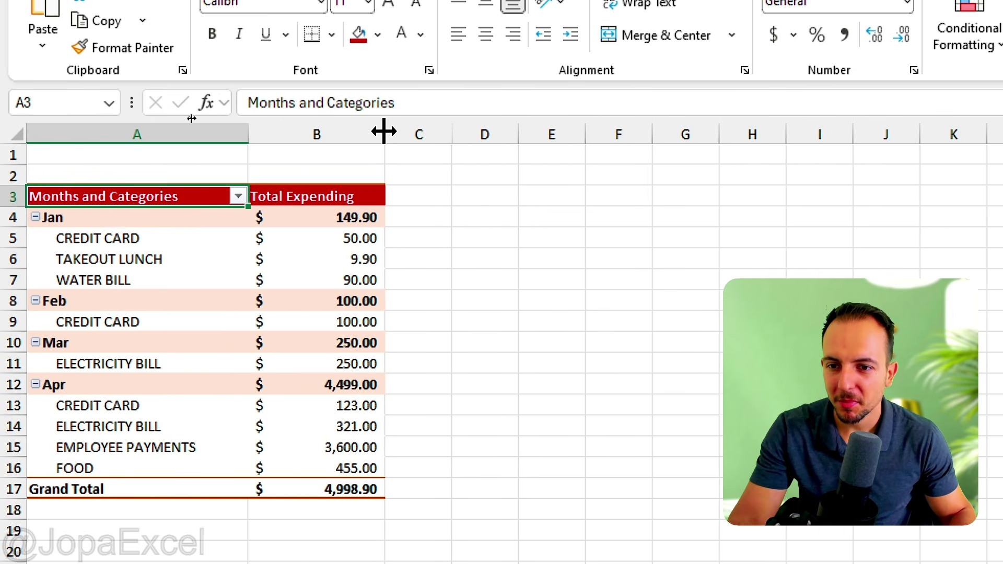
drag(385, 131, 360, 135)
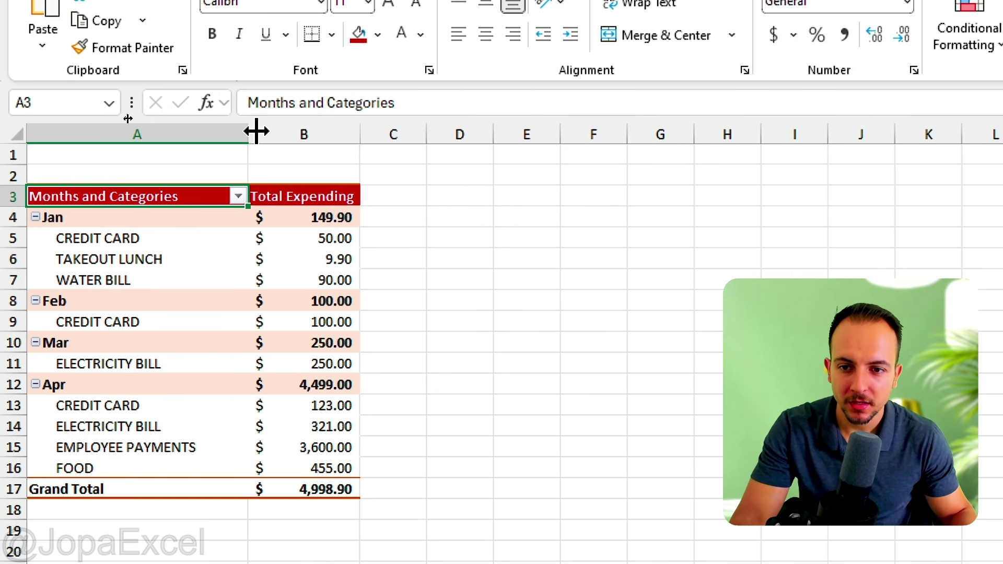
mouse_move(251, 131)
mouse_down()
mouse_move(307, 136)
mouse_move(259, 137)
mouse_up()
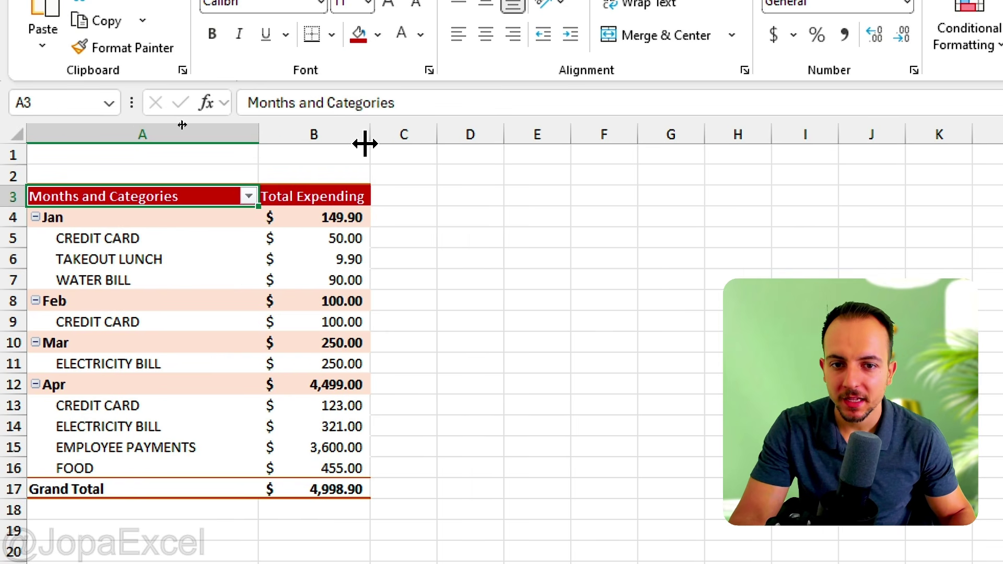
drag(369, 142, 402, 138)
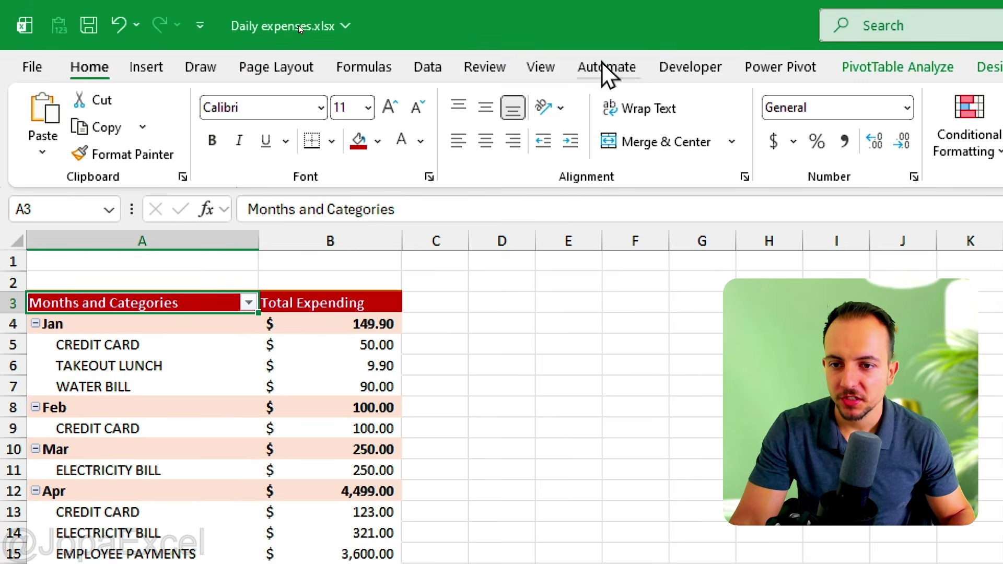
Refresh all data in the workbook and select empty cell B21 below the pivot
click(427, 67)
click(401, 151)
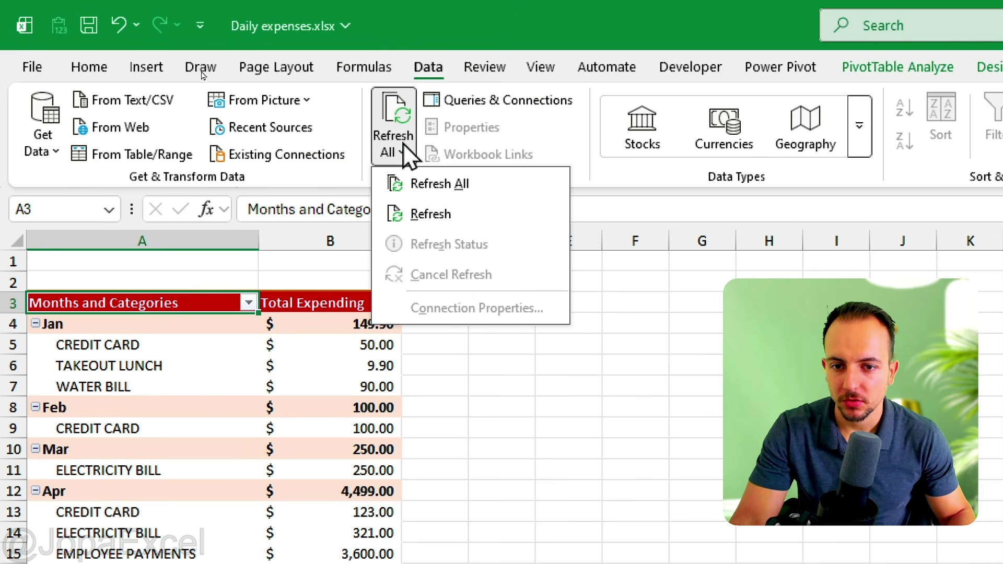
click(463, 183)
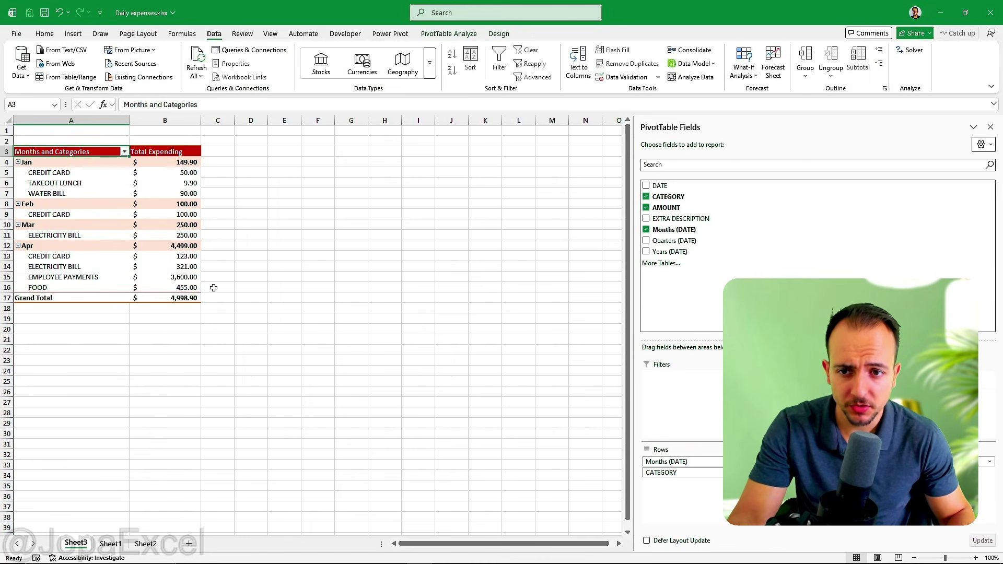
click(164, 339)
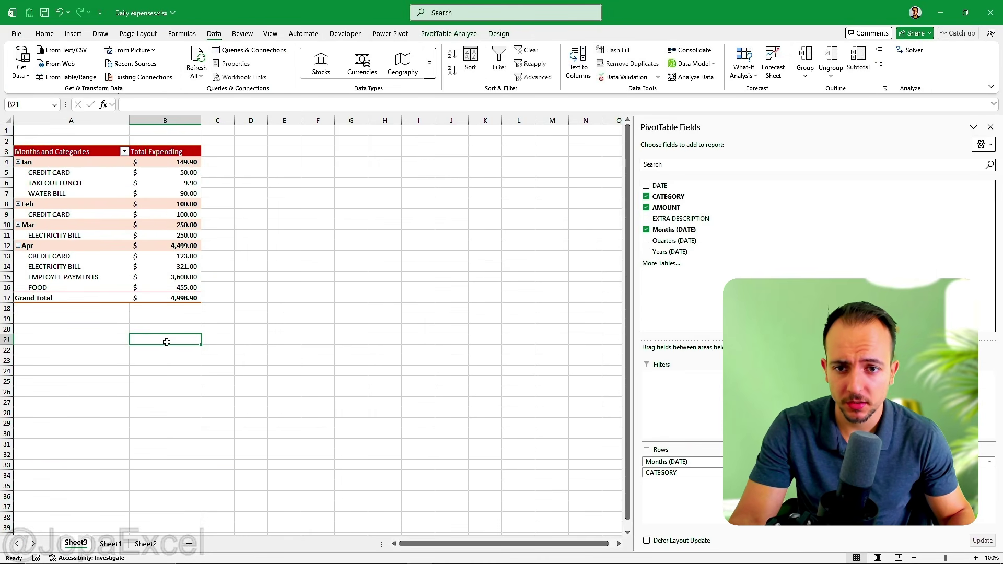
Review the Daily Expenses table on Sheet1 against the pivot summary on Sheet3, finishing on Sheet1
click(120, 543)
click(139, 545)
click(111, 544)
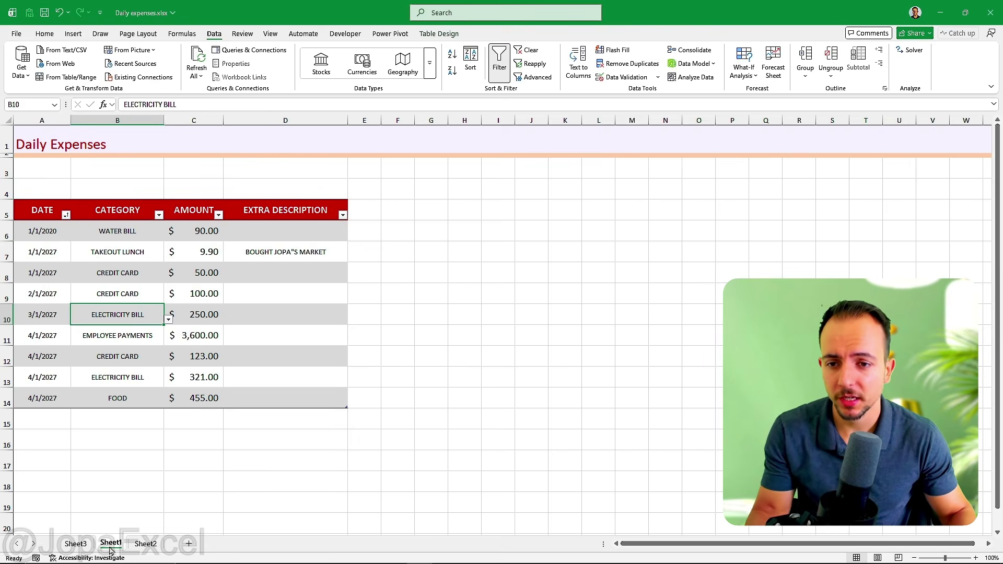
click(45, 34)
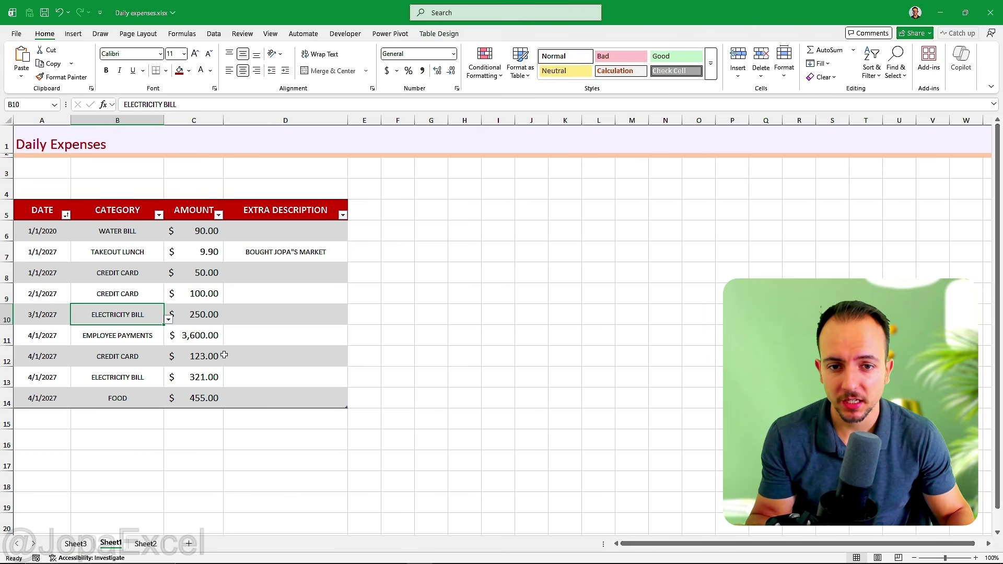
click(75, 543)
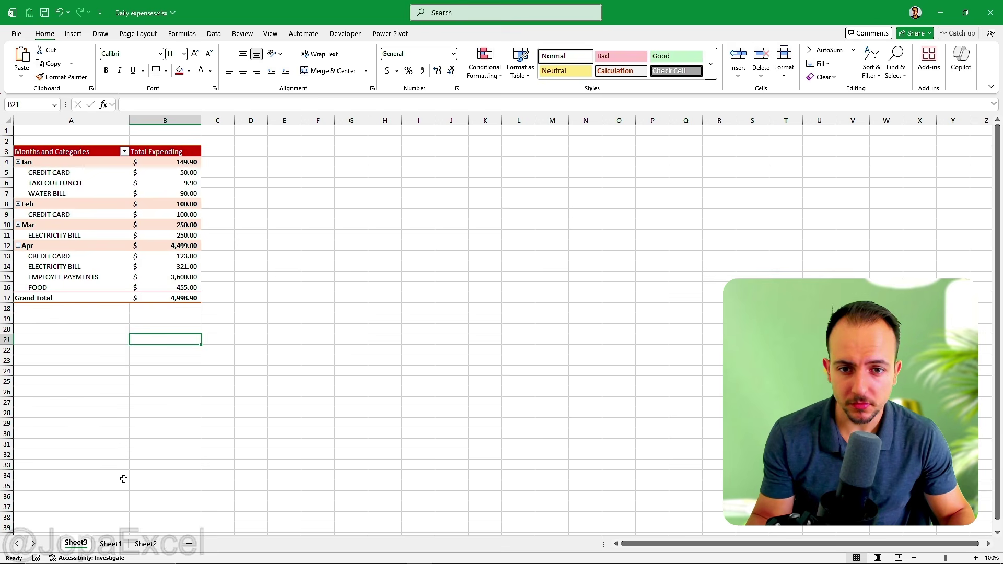
click(110, 544)
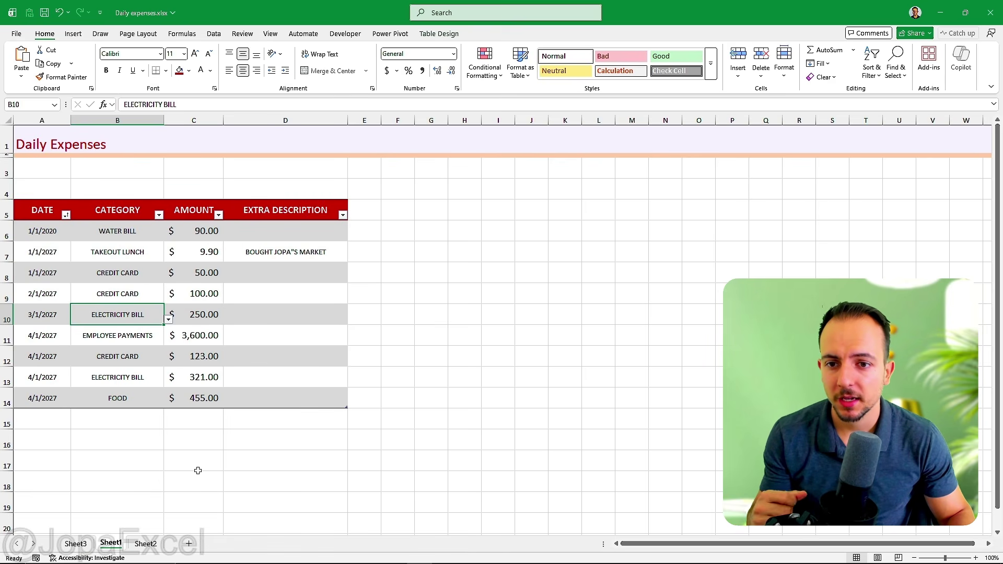